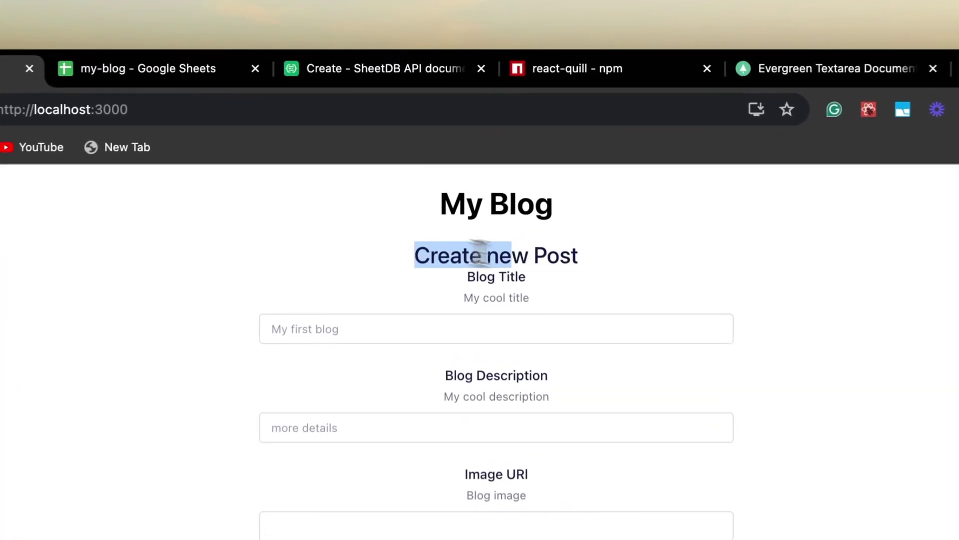
Step: Highlight the 'Create new Post' heading on the localhost blog form, then switch to VS Code
left_click_drag(438, 164, 503, 169)
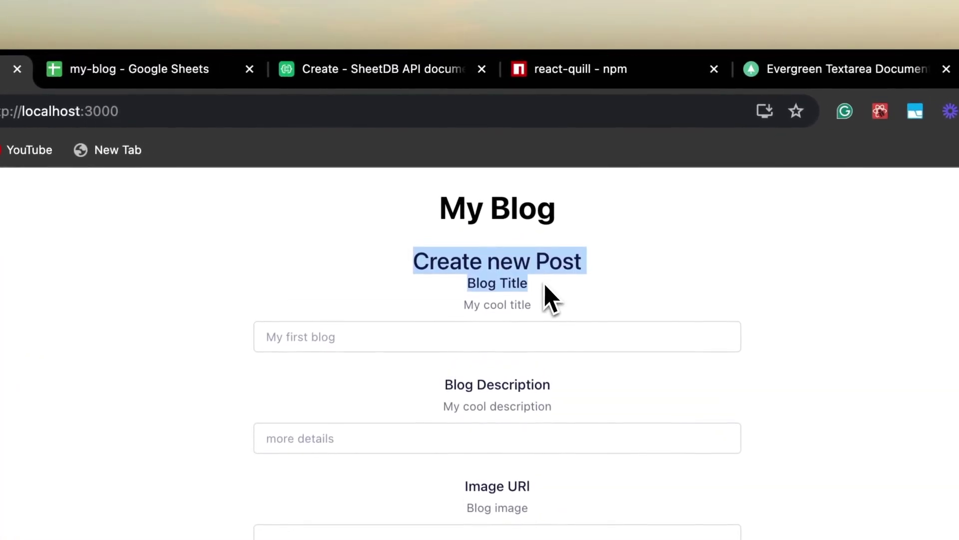
left_click(504, 168)
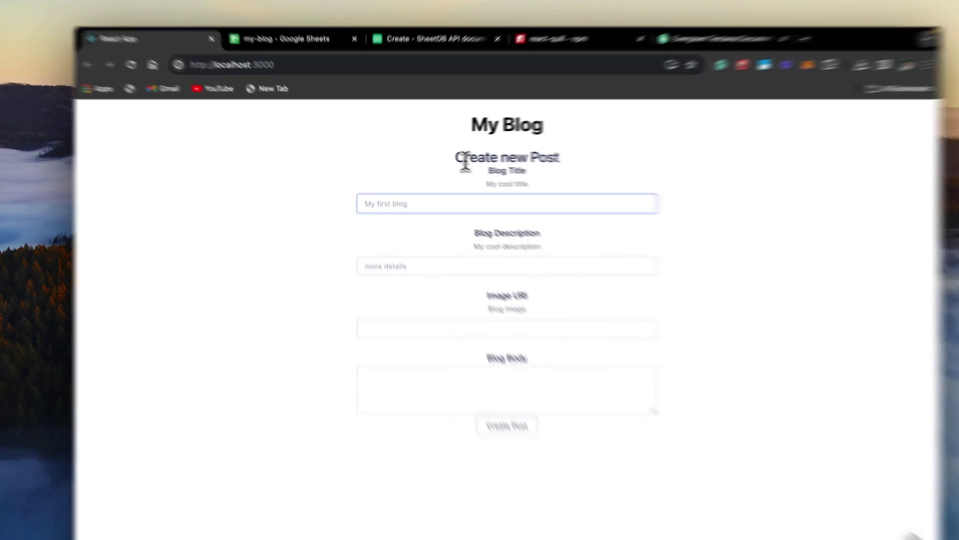
left_click_drag(446, 156, 463, 157)
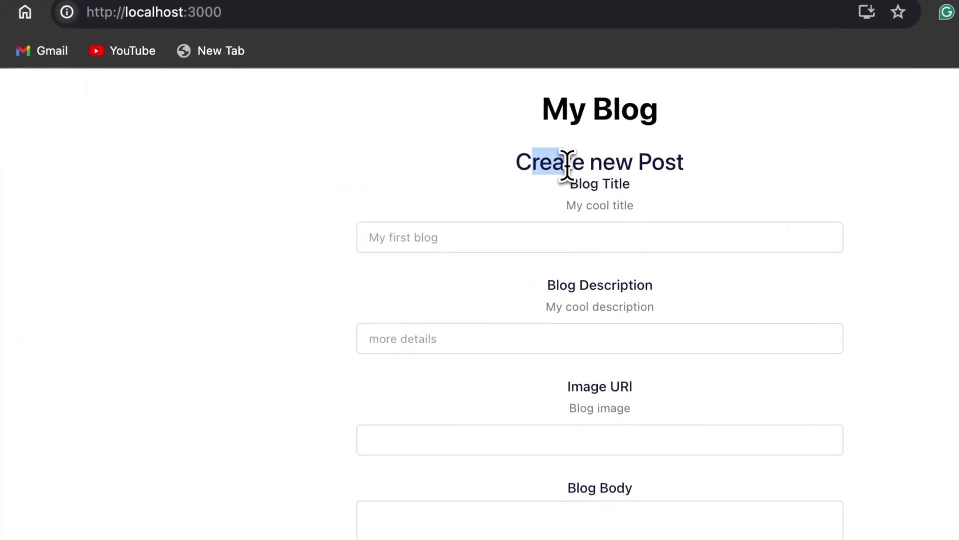
key("super+Tab")
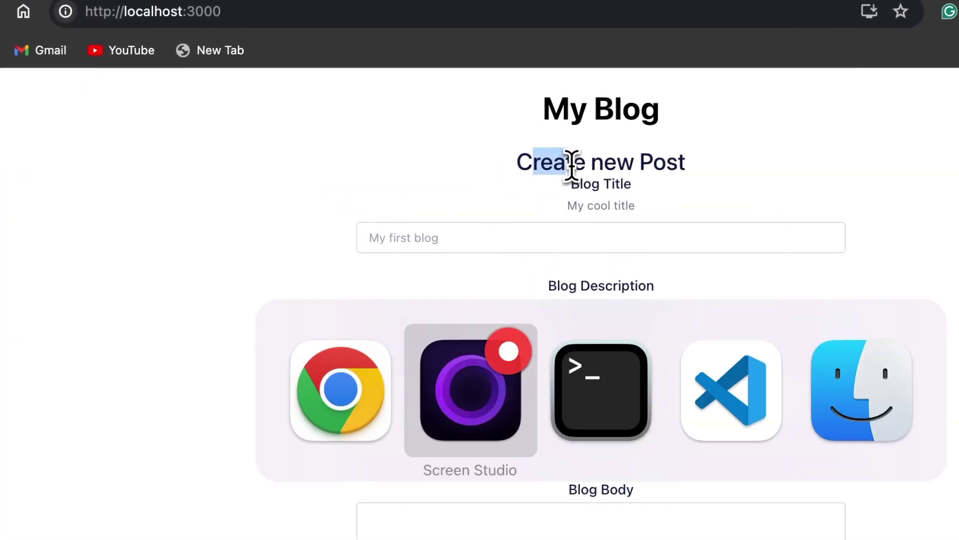
Step: Add const [loading, setLoading] = useState(false) below the body state line
key("super+Tab")
key("super+Tab")
scroll(353, 300, "down", 5)
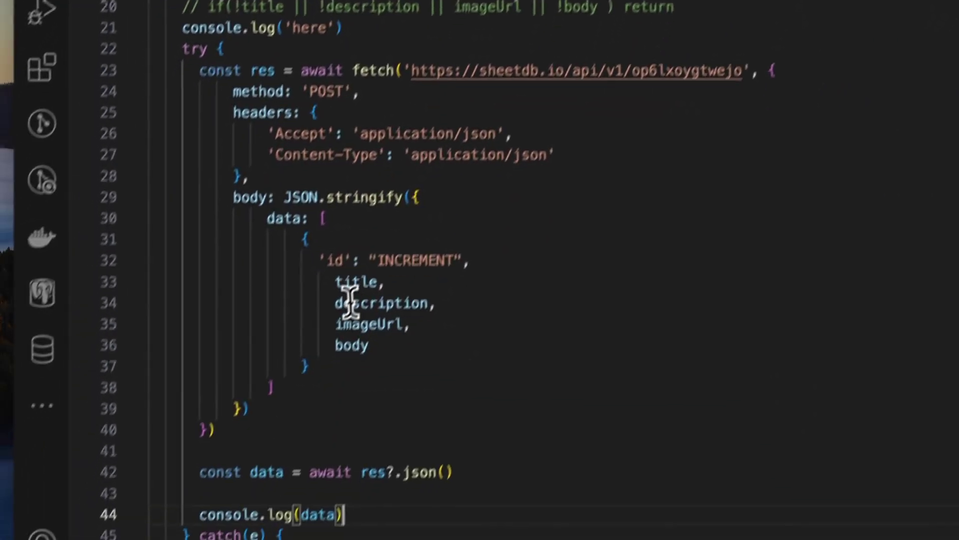
scroll(396, 272, "down", 1)
scroll(443, 257, "down", 1)
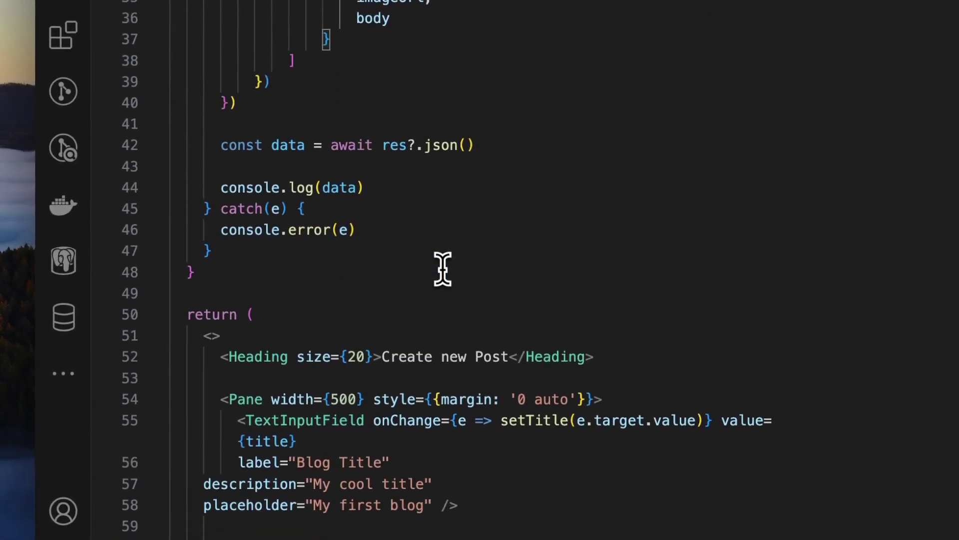
scroll(442, 268, "down", 5)
scroll(442, 269, "down", 2)
scroll(442, 269, "down", 2)
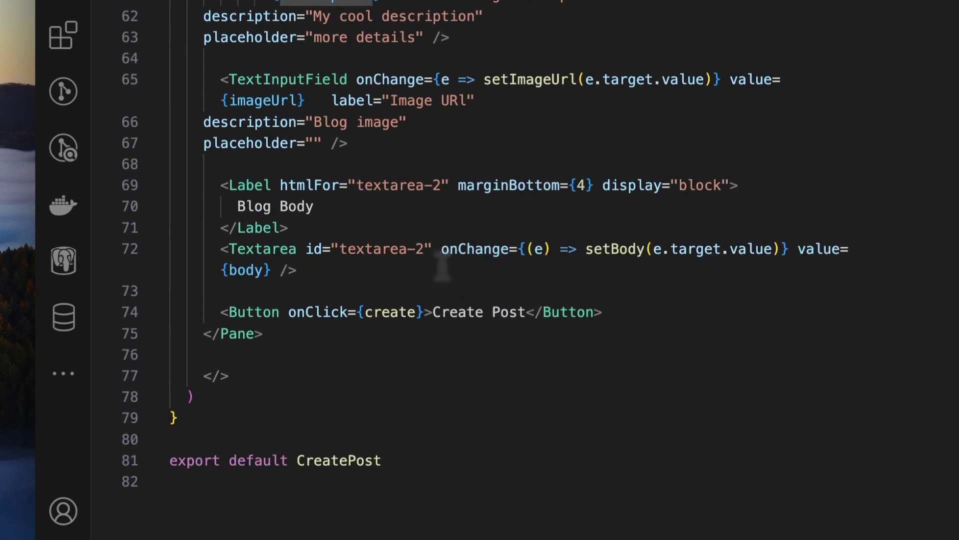
double_click(415, 312)
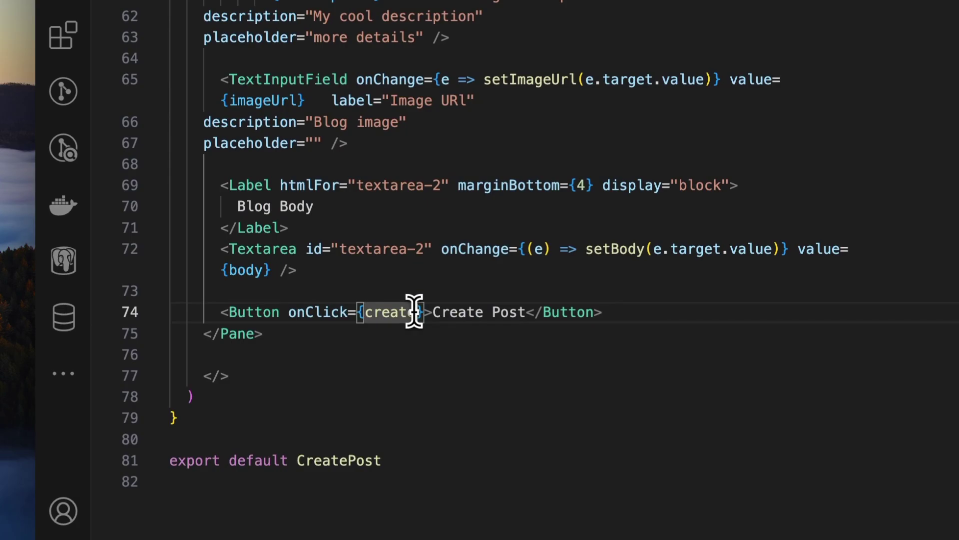
left_click(415, 312)
scroll(382, 293, "up", 5)
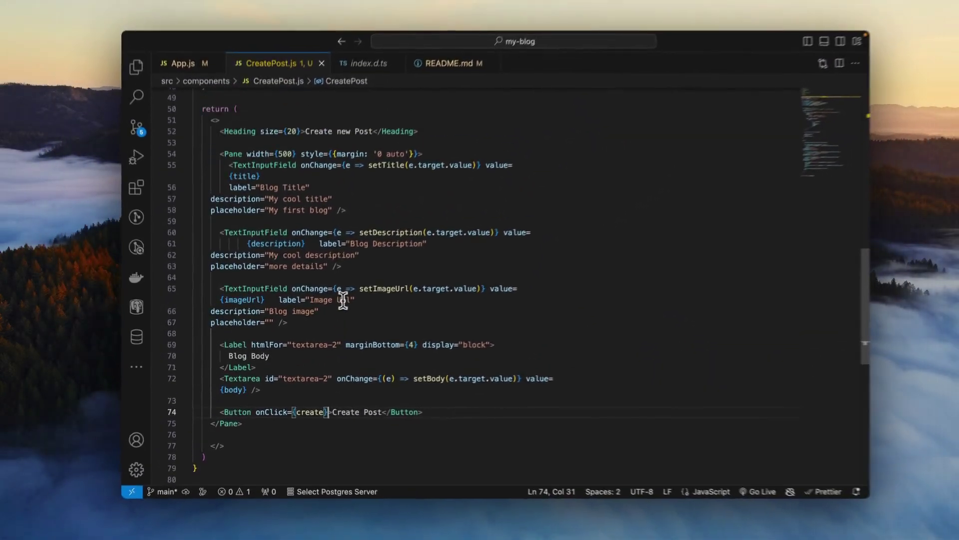
scroll(336, 302, "up", 5)
scroll(336, 302, "up", 2)
scroll(336, 303, "up", 3)
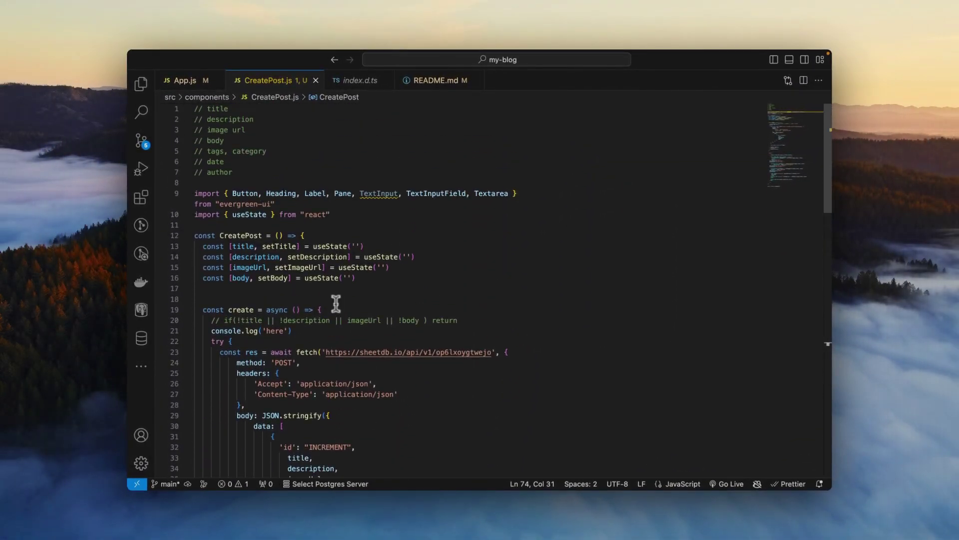
left_click(387, 280)
key("Return")
type("const [loading, set")
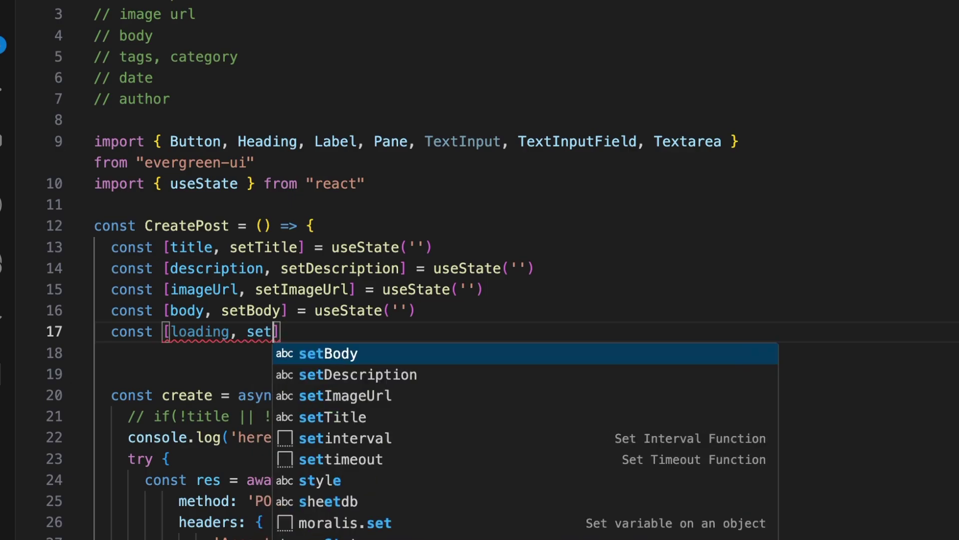
type("Loading]= ")
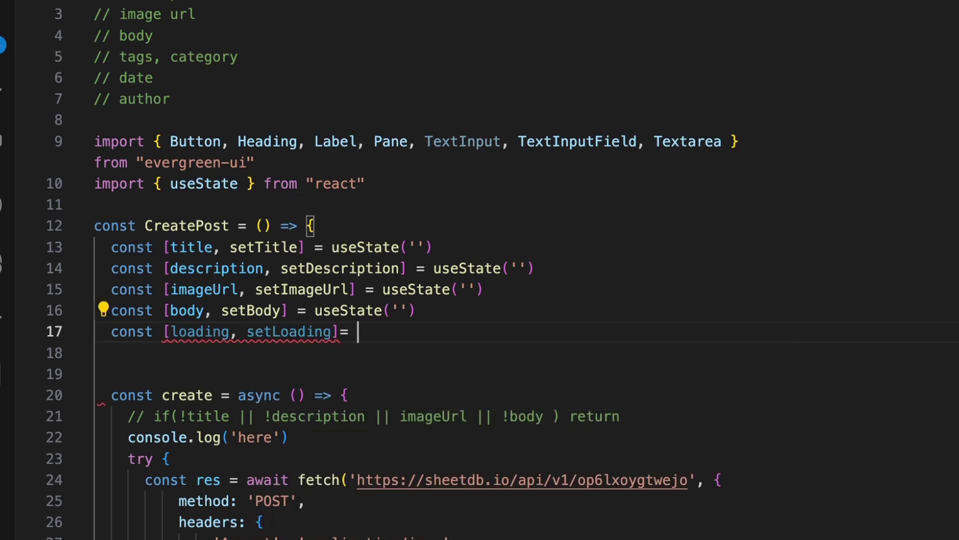
key("BackSpace")
key("BackSpace")
type(" = udeS")
key("ctrl+shift+Left")
type("us")
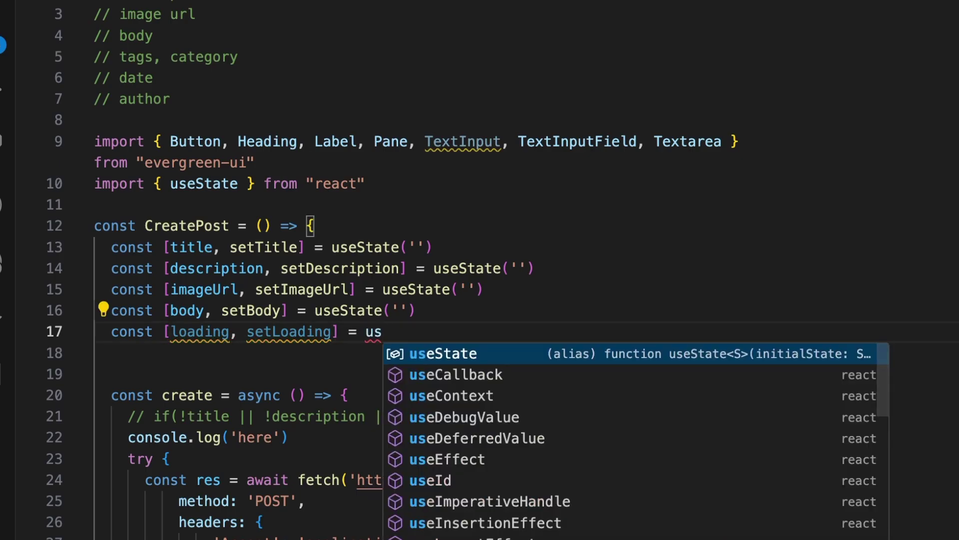
key("Tab")
type("(fa")
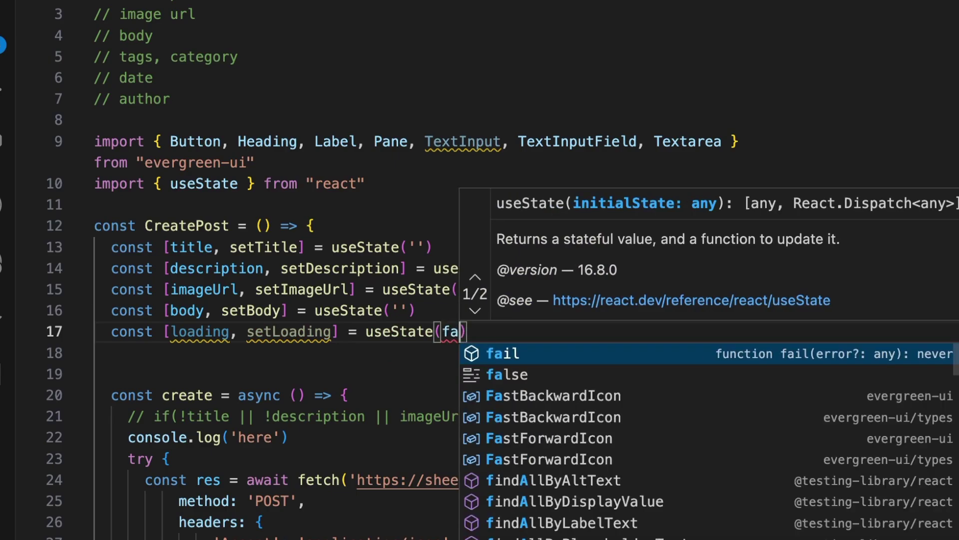
key("Down")
key("Tab")
key("Right")
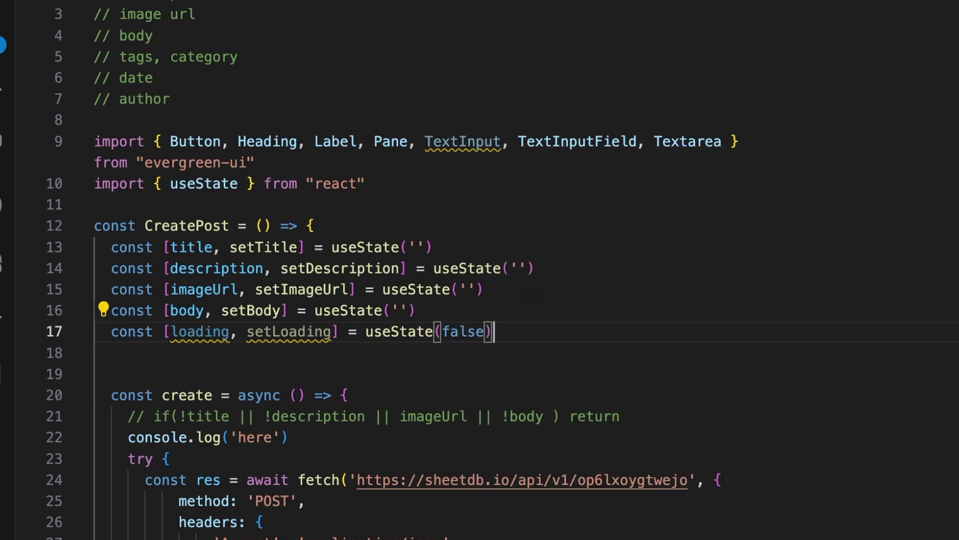
scroll(442, 352, "down", 5)
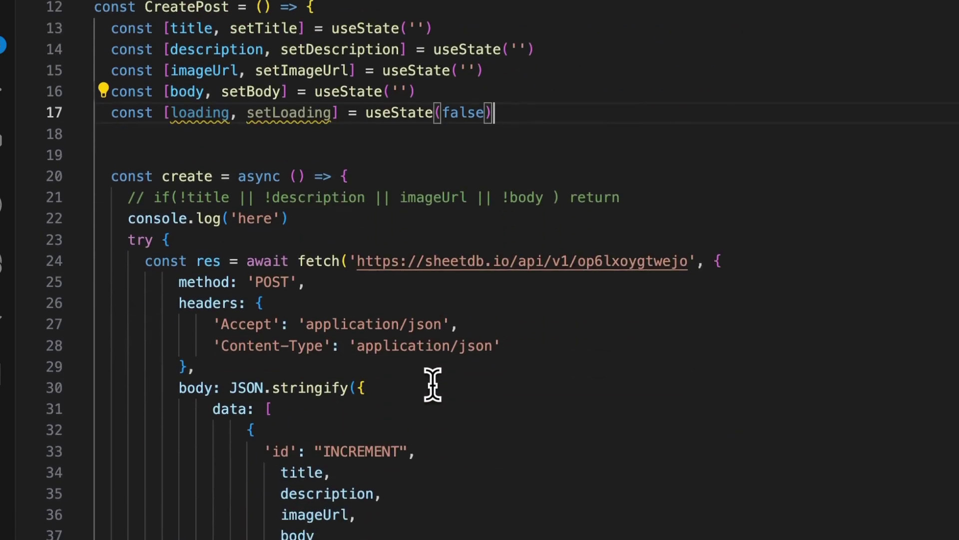
scroll(435, 386, "down", 2)
Step: Call setLoading(true) in create and add setLoading(false) in a finally block
left_click(367, 99)
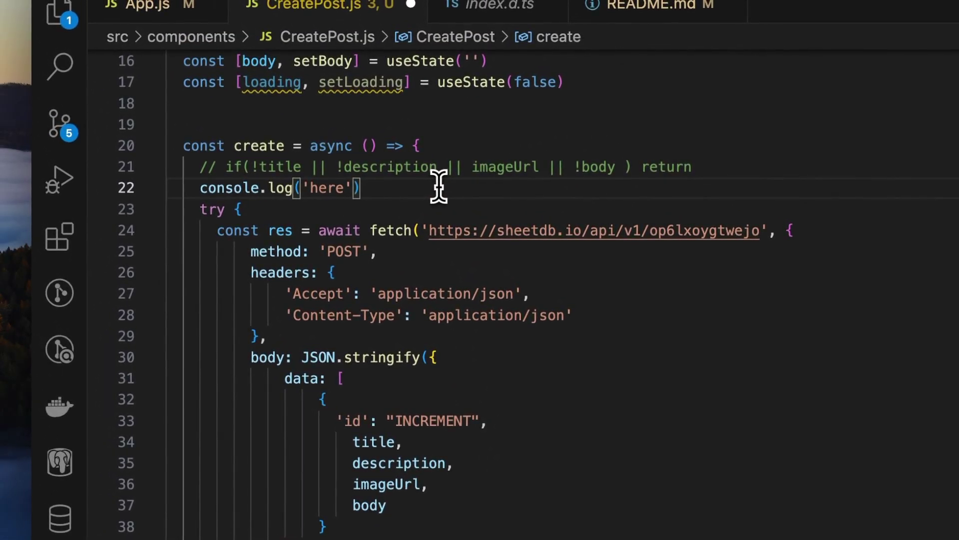
key("Return")
type("s")
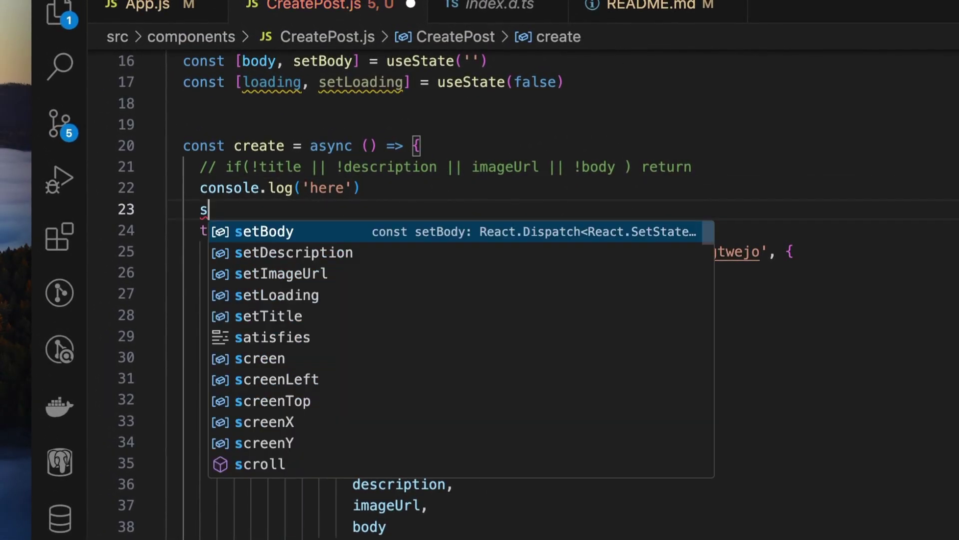
type("etLo")
key("Return")
type("(tru")
key("Return")
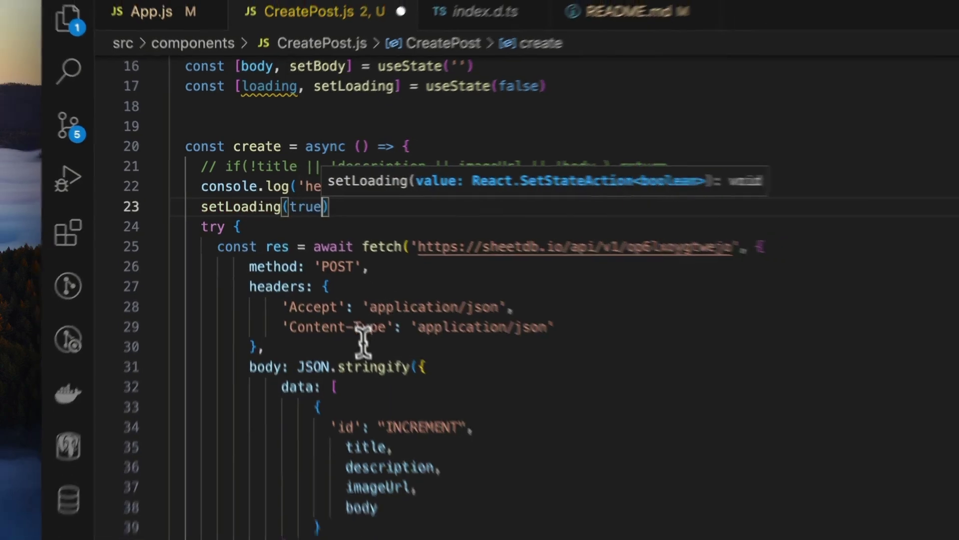
scroll(440, 300, "down", 3)
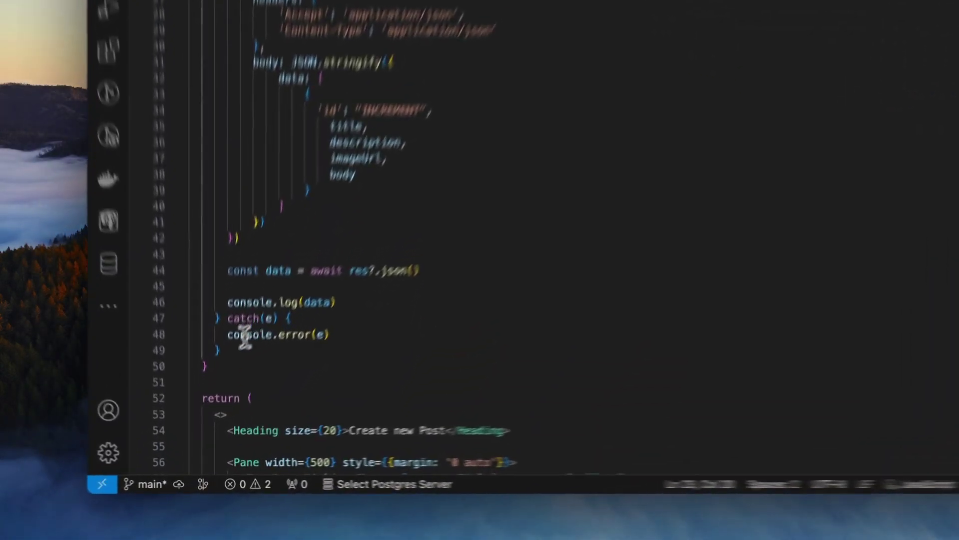
left_click(244, 337)
type("fi")
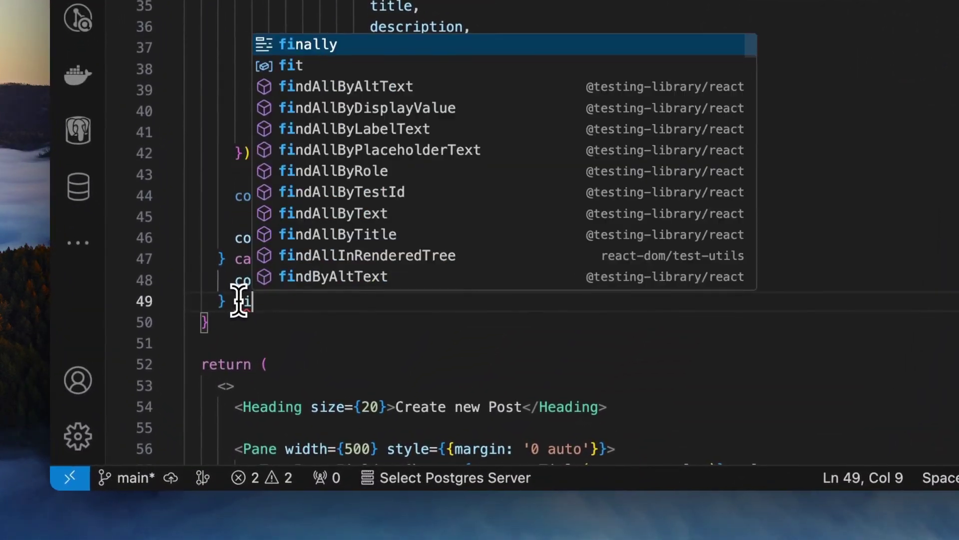
type("nally {")
key("Return")
type("s")
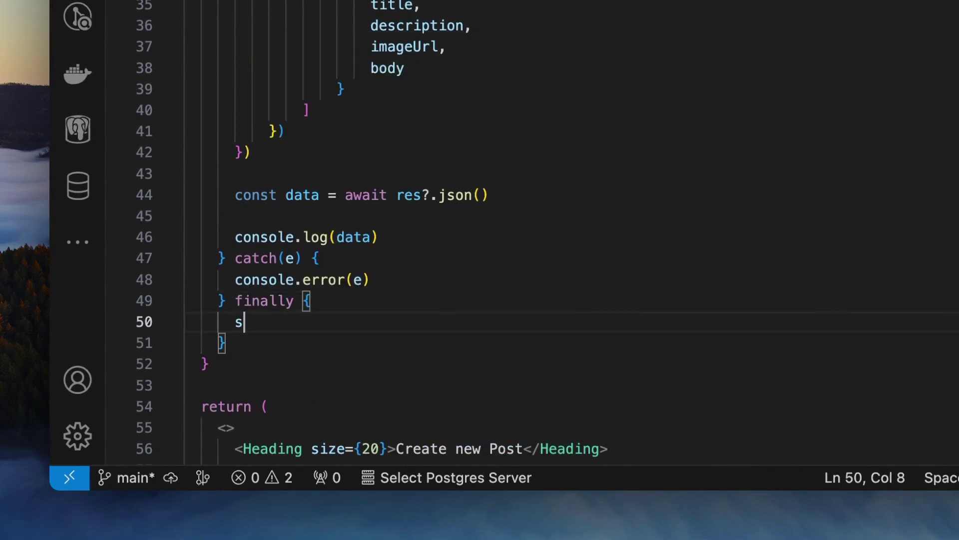
type("etLo")
key("Tab")
type("(false")
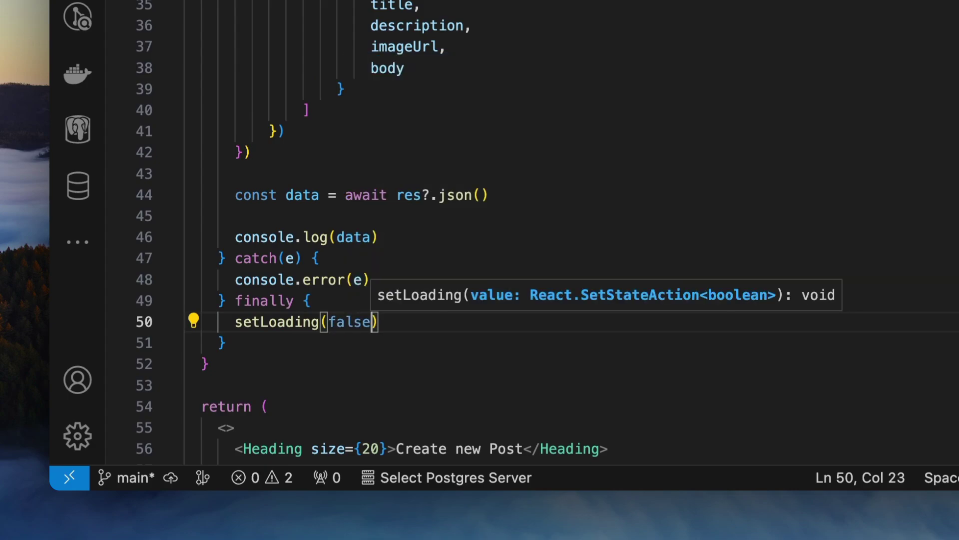
scroll(367, 293, "down", 3)
scroll(368, 294, "down", 5)
scroll(298, 342, "down", 3)
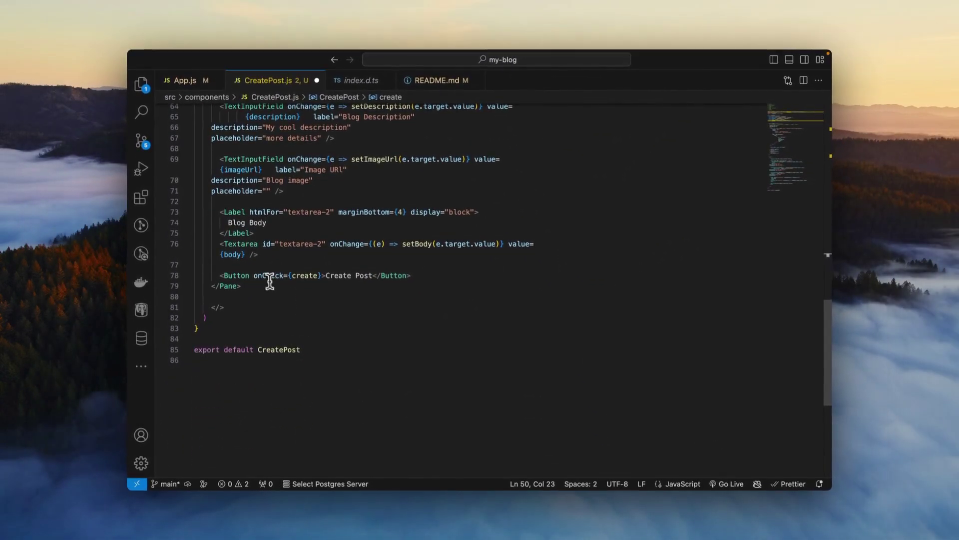
Step: Pass isLoading={loading} to the Create Post button on line 78
left_click(319, 275)
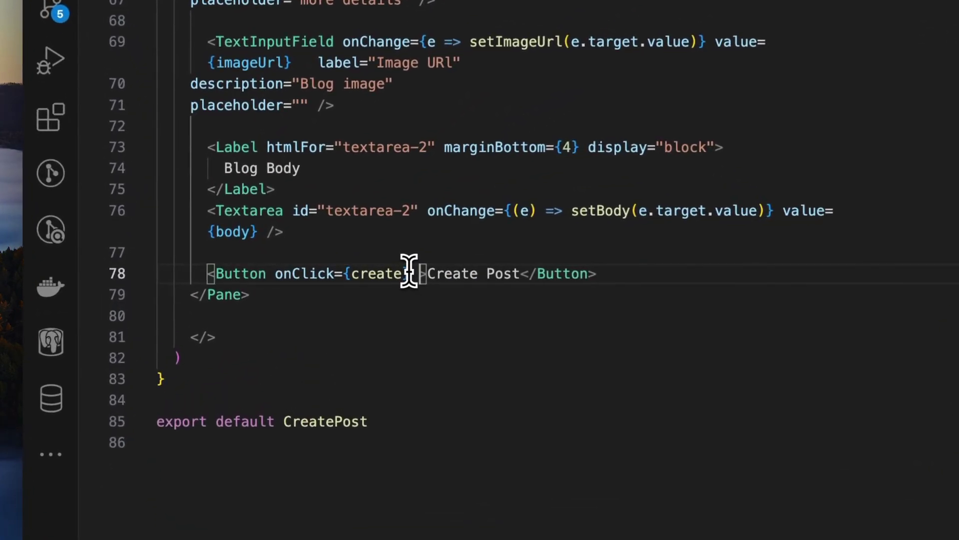
type("i")
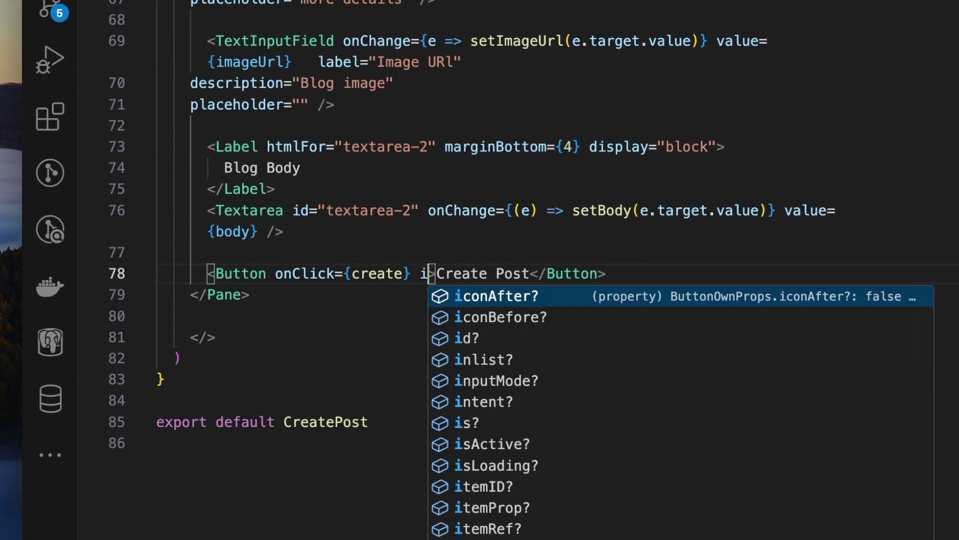
type("s")
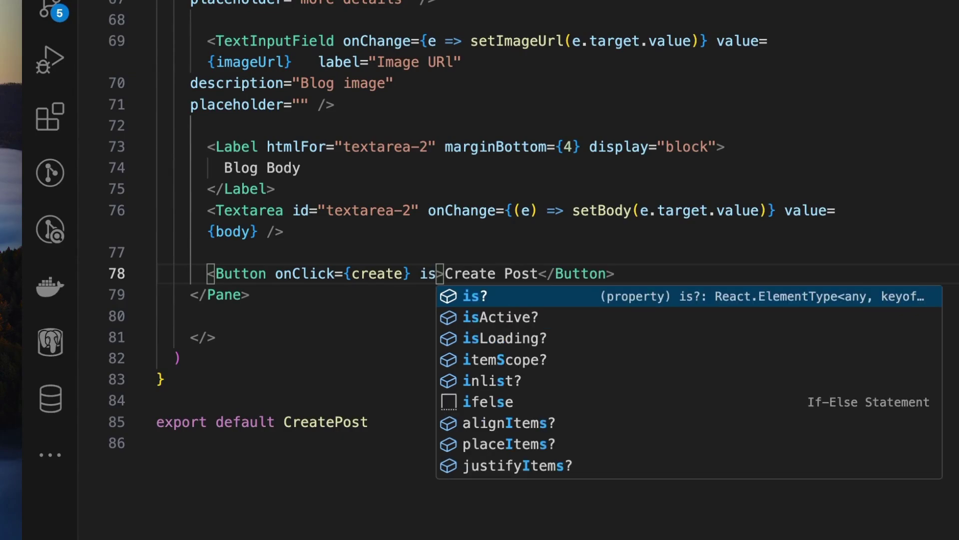
key("Down")
key("Down")
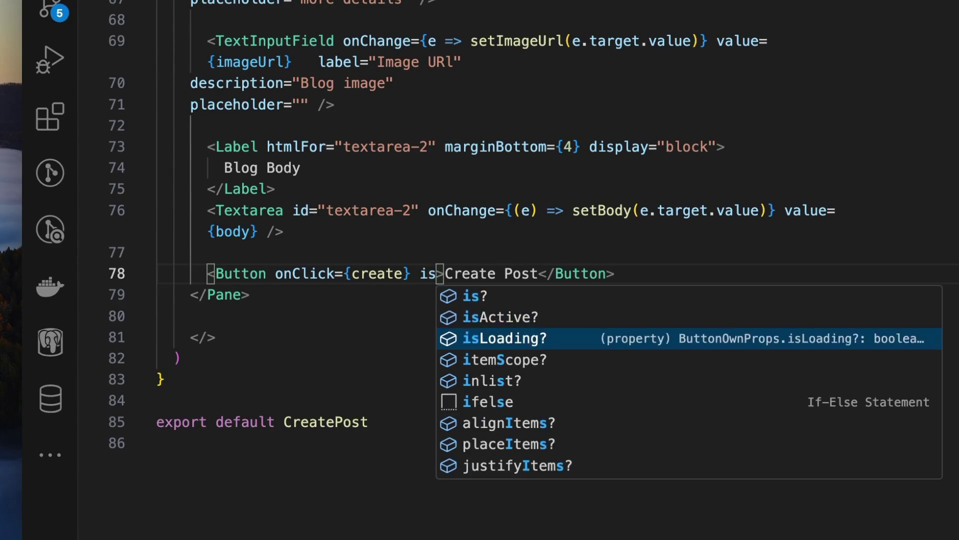
key("Return")
type("={load")
key("Return")
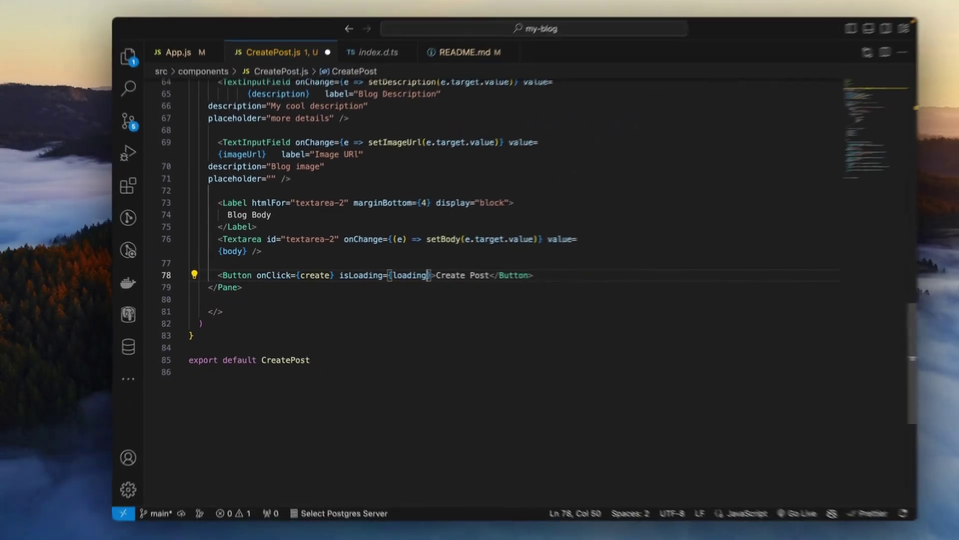
key("End")
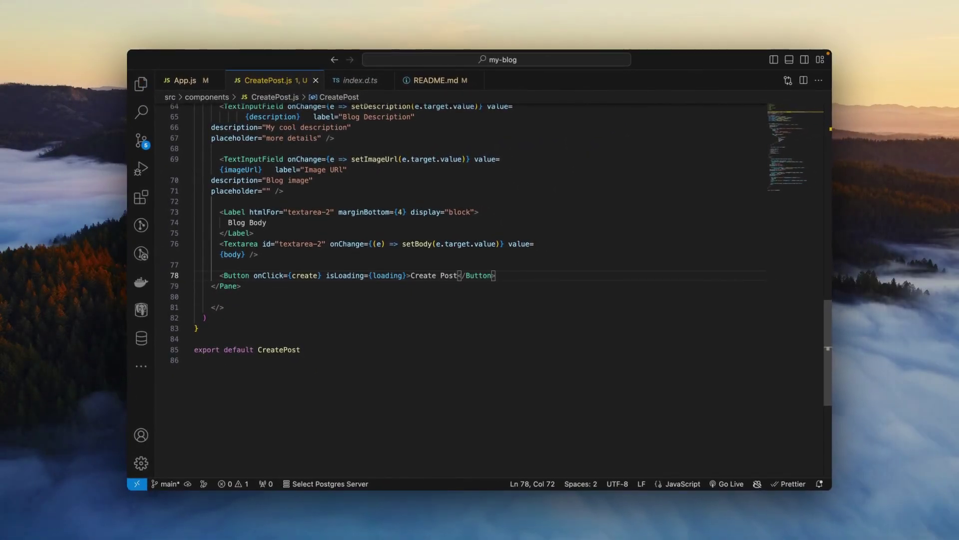
Step: Add appearance="primary" to the Create Post button
key("super+Tab")
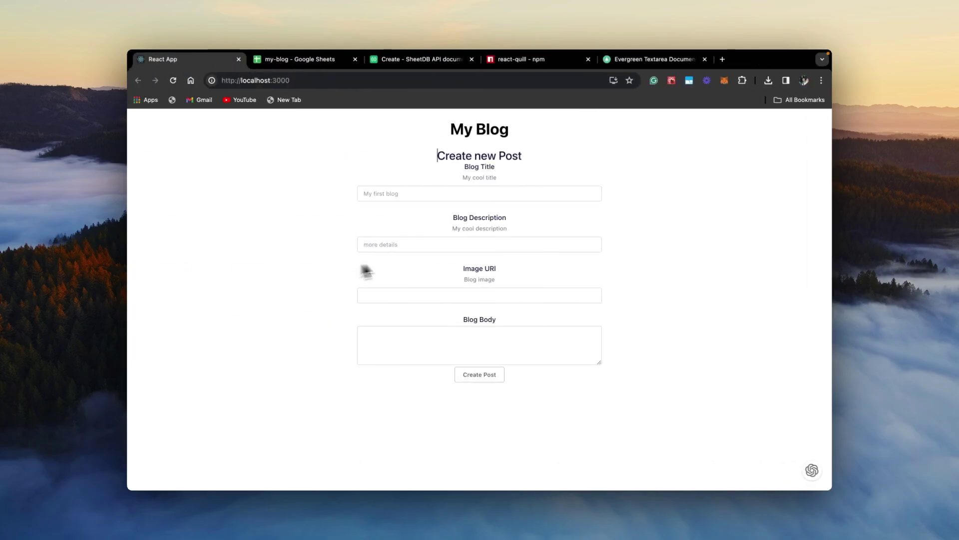
key("super+Tab")
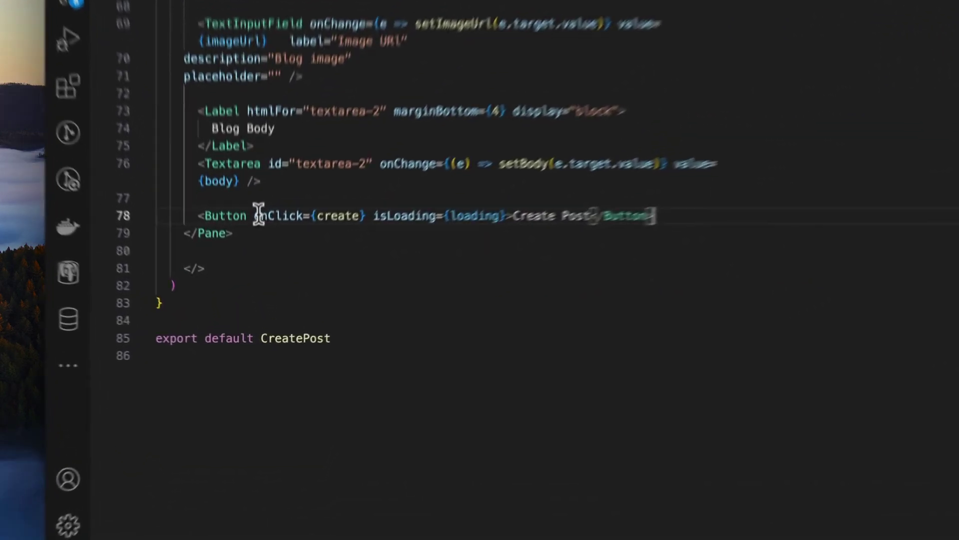
left_click(251, 275)
type("pp")
key("Return")
type("primary")
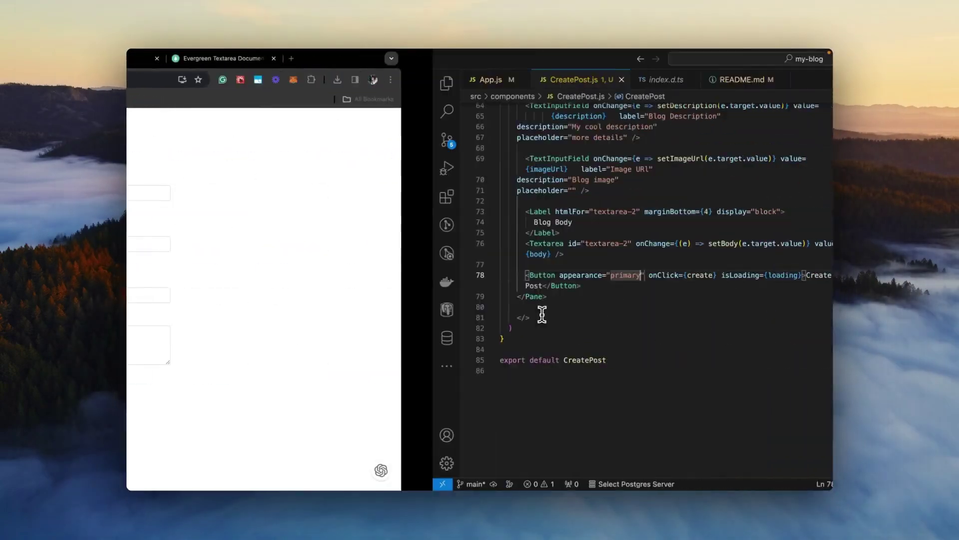
scroll(413, 252, "up", 3)
scroll(350, 254, "up", 5)
scroll(349, 257, "up", 5)
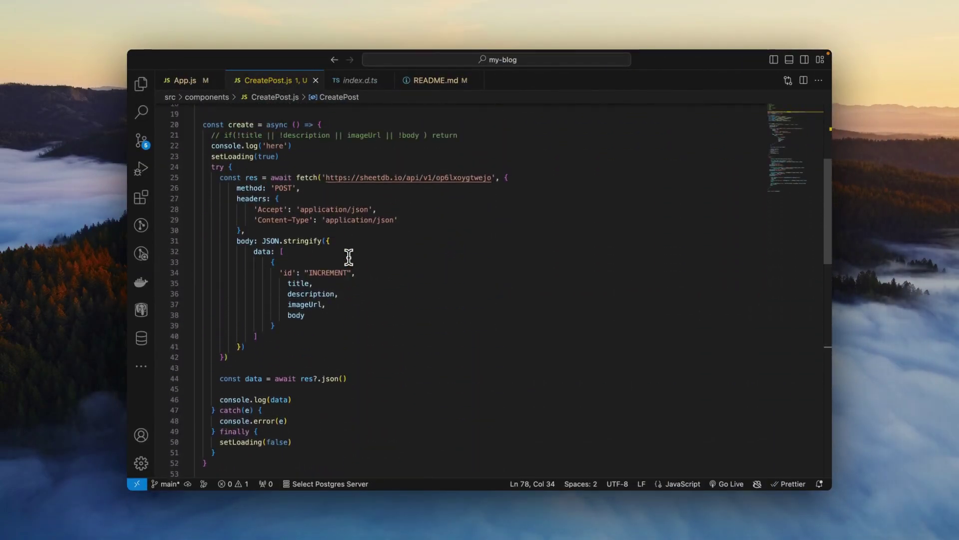
scroll(348, 256, "up", 5)
Step: Rewrite line 21 as if(title && description && imageUrl && body) {
key("ctrl+slash")
key("Home")
key("shift+End")
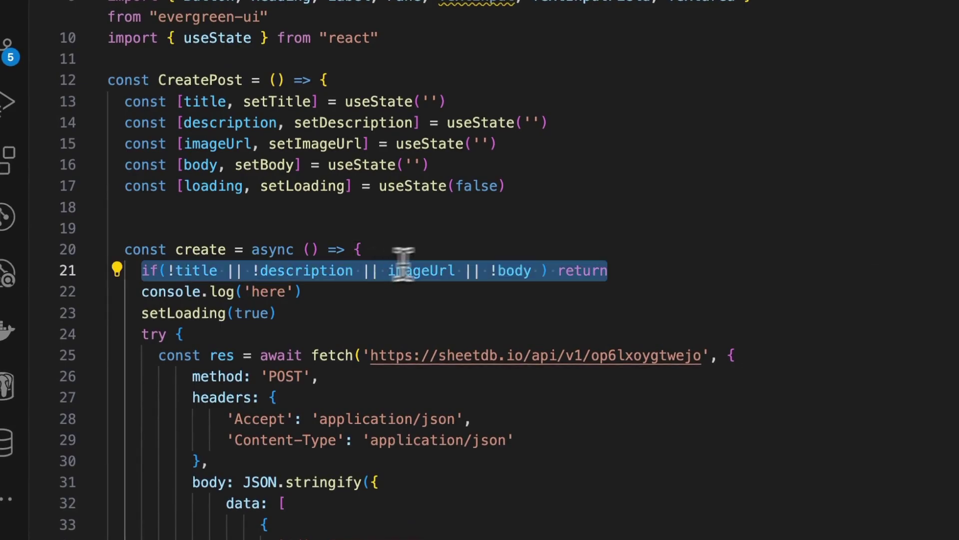
key("Home")
key("shift+End")
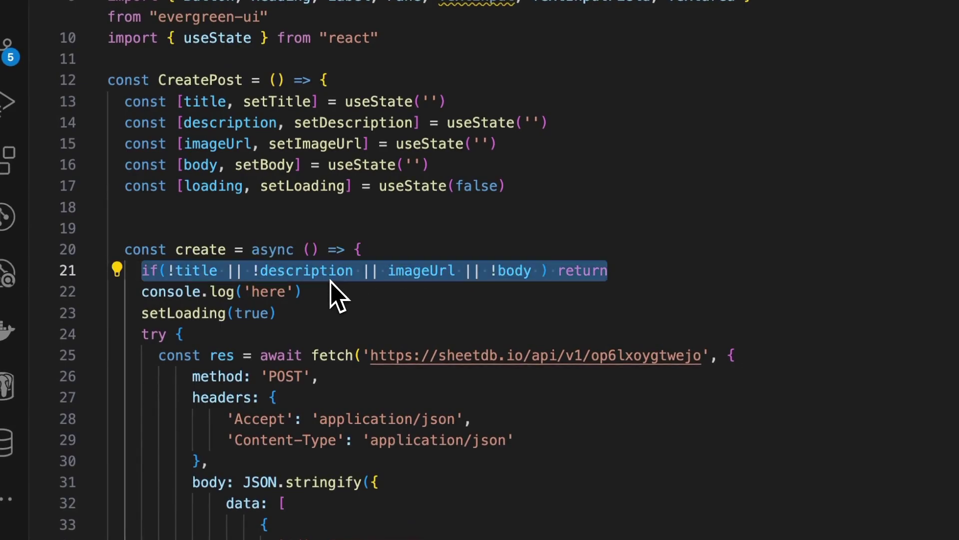
key("End")
key("ctrl+shift+Left")
key("BackSpace")
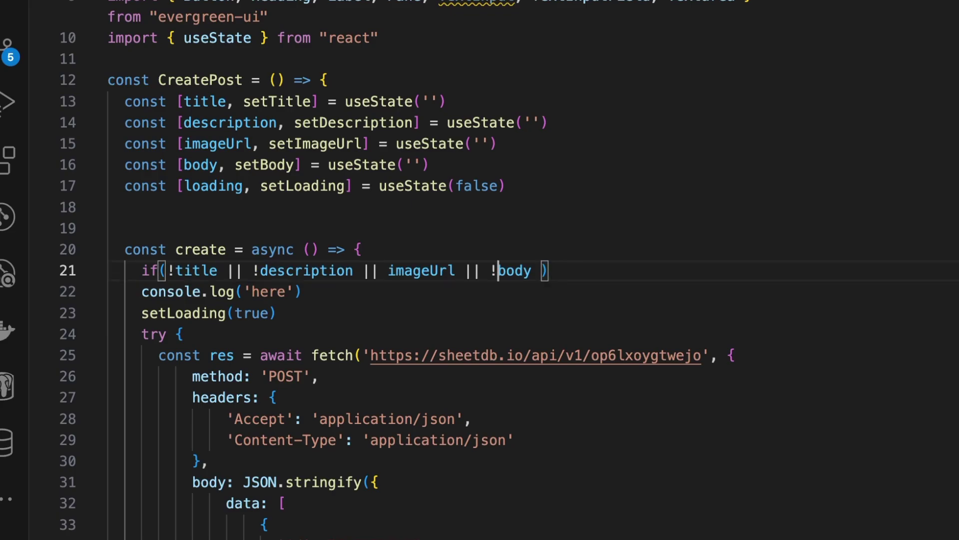
key("Left")
key("BackSpace")
key("BackSpace")
key("ctrl+Left")
key("BackSpace")
key("ctrl+Right")
type("&&")
key("ctrl+Right")
key("ctrl+Left")
key("BackSpace")
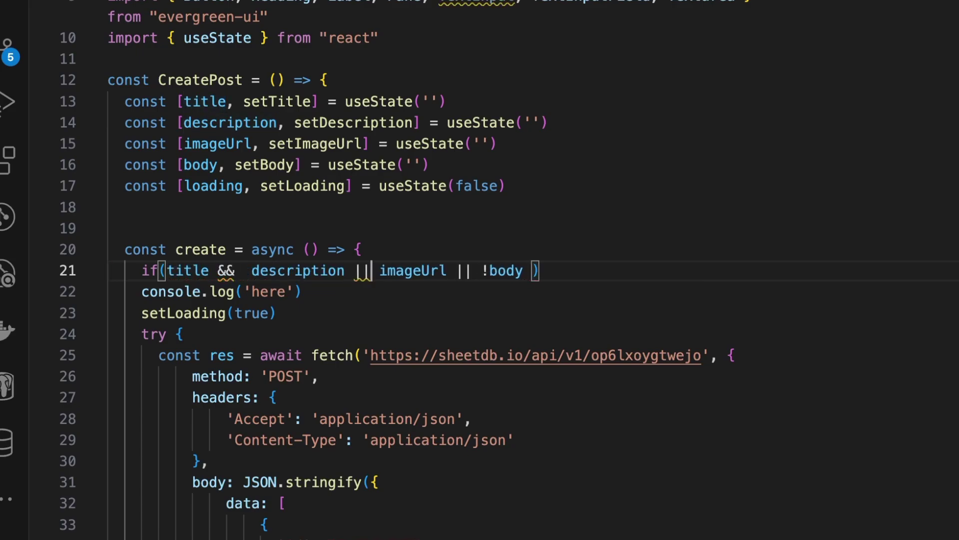
key("BackSpace")
key("BackSpace")
type("&&")
key("ctrl+Right")
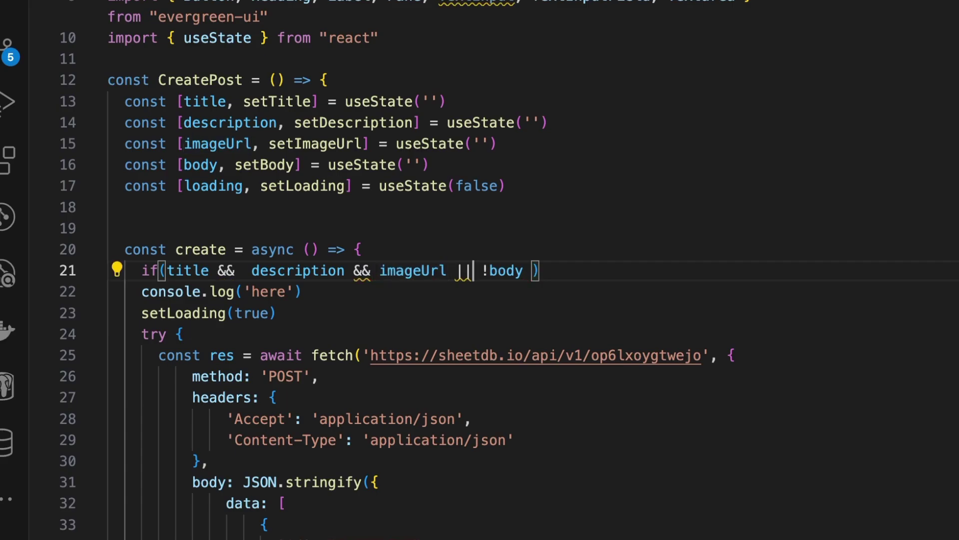
key("ctrl+Right")
key("ctrl+Left")
key("BackSpace")
key("BackSpace")
type("&&")
key("ctrl+Right")
key("ctrl+Left")
key("BackSpace")
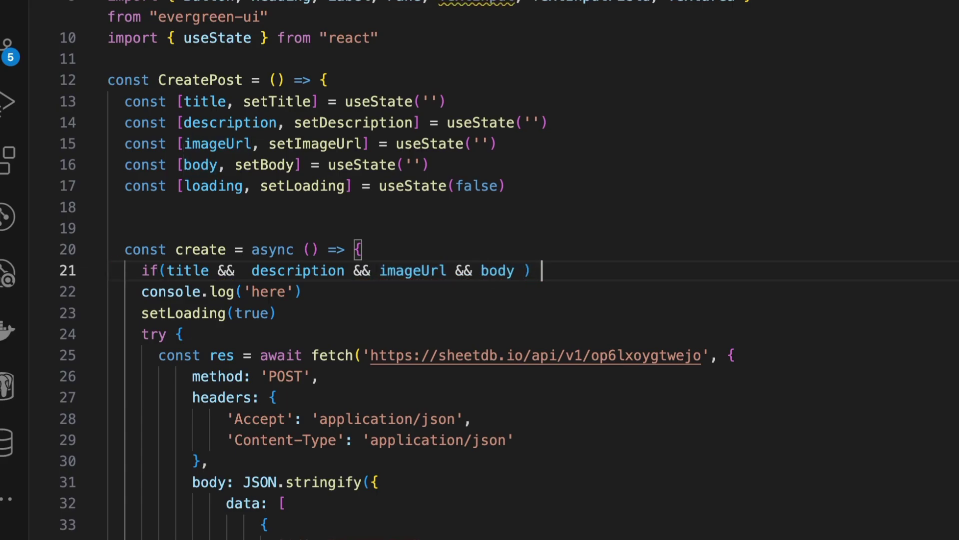
type("{")
Step: Move the SheetDB request code inside the new if block
key("Return")
key("Down")
key("shift+Right")
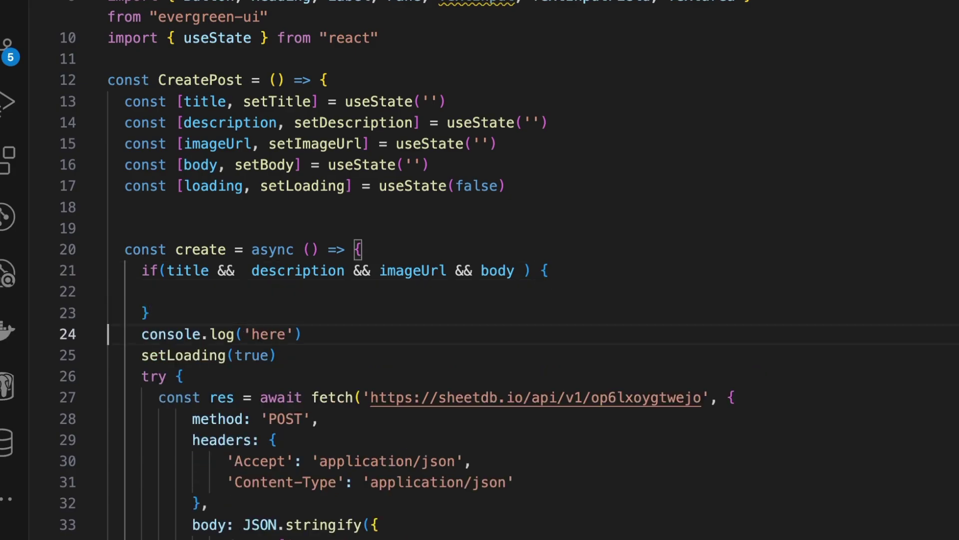
key("shift+Down")
key("shift+Down")
key("shift+Down")
key("shift+Down")
key("shift+Down")
key("shift+Down")
key("shift+Down")
key("shift+Down")
key("shift+Down")
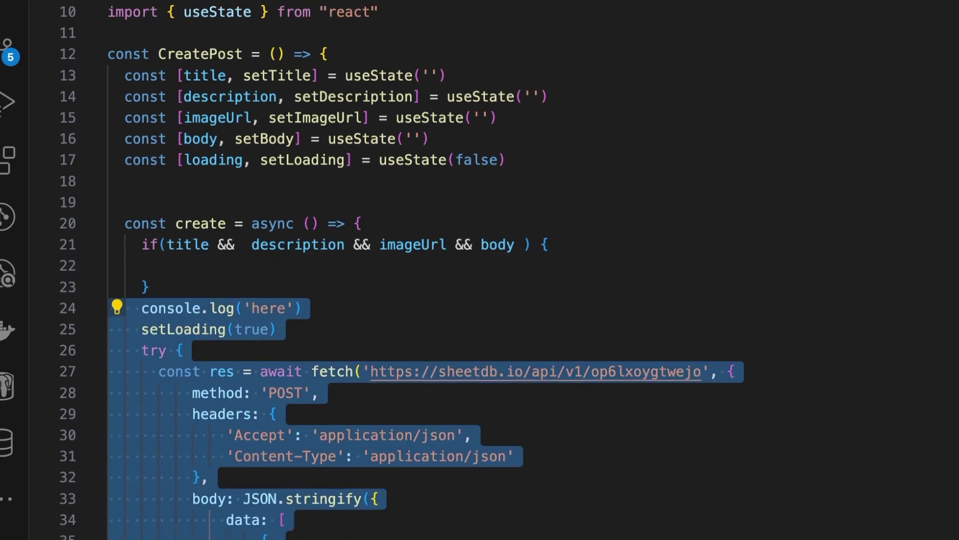
key("shift+Down")
key("shift+Down")
key("shift+Down")
key("shift+Down")
key("shift+Down")
key("shift+Down")
key("shift+Down")
key("shift+Down")
key("shift+Down")
key("shift+Down")
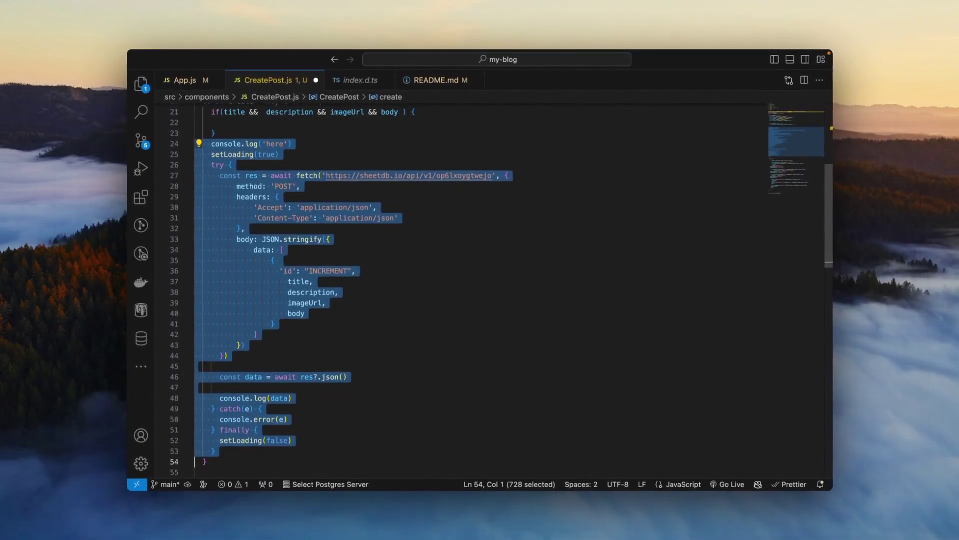
key("shift+Down")
key("shift+Up")
key("shift+Up")
scroll(479, 292, "up", 2)
scroll(480, 292, "up", 2)
key("alt+Up")
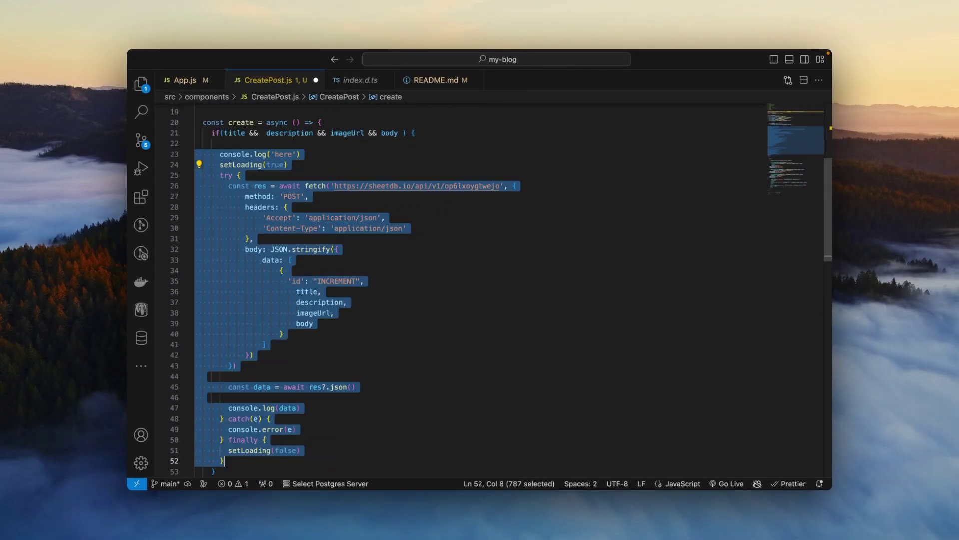
left_click(202, 143)
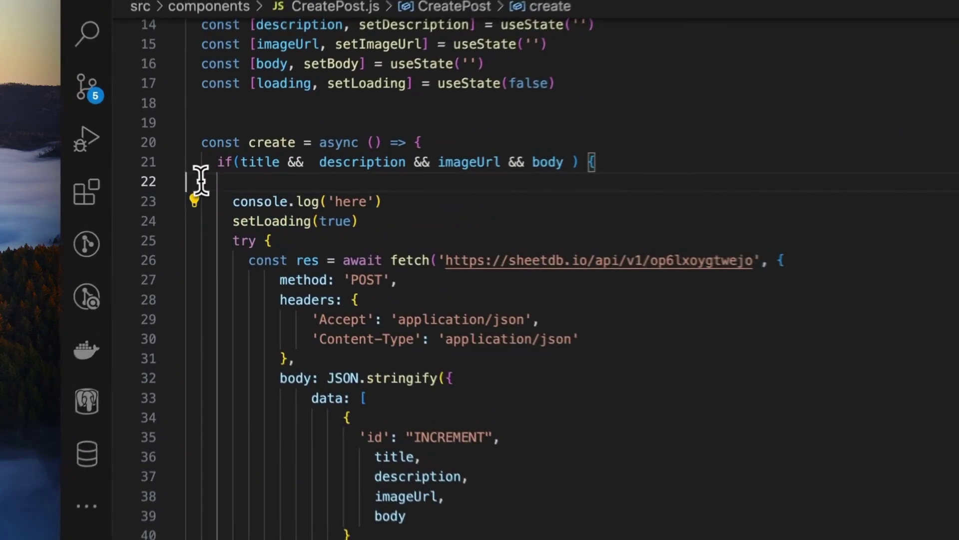
key("BackSpace")
scroll(247, 225, "down", 1)
scroll(292, 300, "down", 5)
scroll(263, 346, "down", 3)
Step: Add an else block that calls Alert.alert('Empty Fields!')
left_click(236, 345)
scroll(236, 353, "up", 1)
left_click(236, 384)
scroll(236, 386, "up", 2)
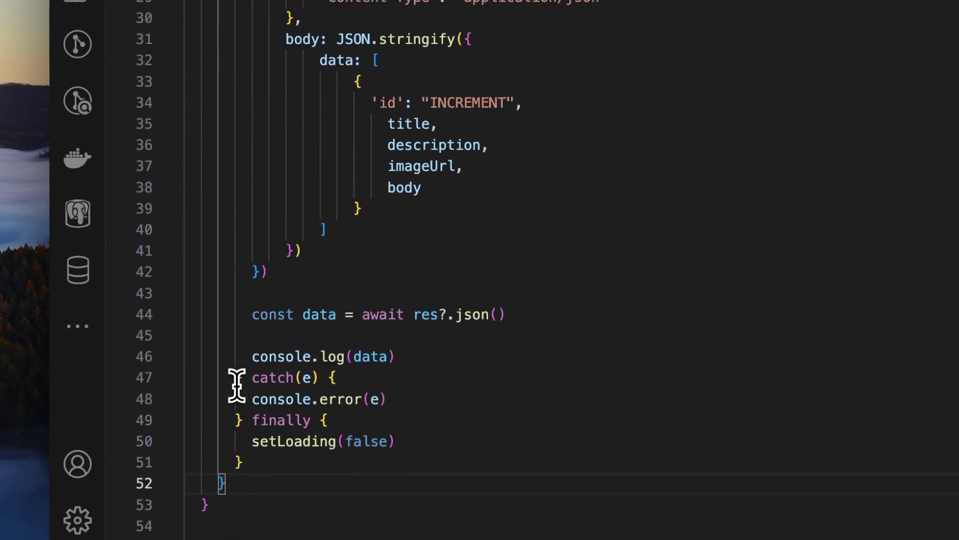
scroll(236, 385, "up", 2)
scroll(332, 160, "down", 1)
scroll(335, 162, "down", 2)
scroll(335, 164, "down", 1)
scroll(337, 284, "down", 2)
left_click(261, 379)
type("else {")
key("Return")
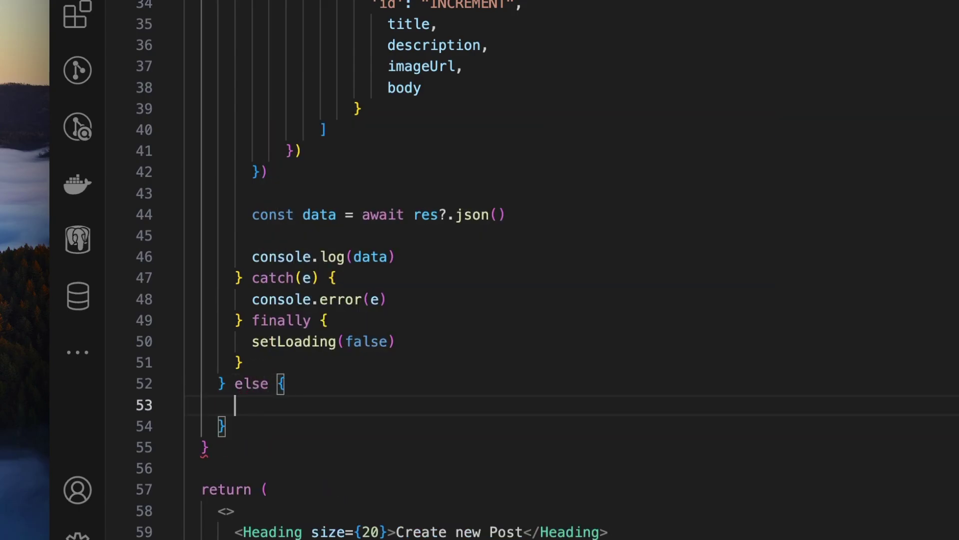
type("Alert.alert(")
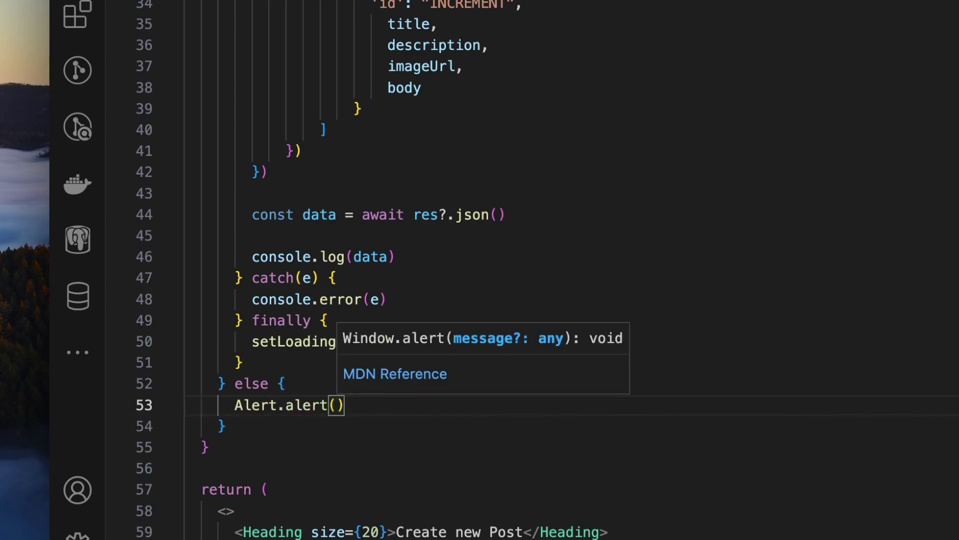
type("'Empty Fields')")
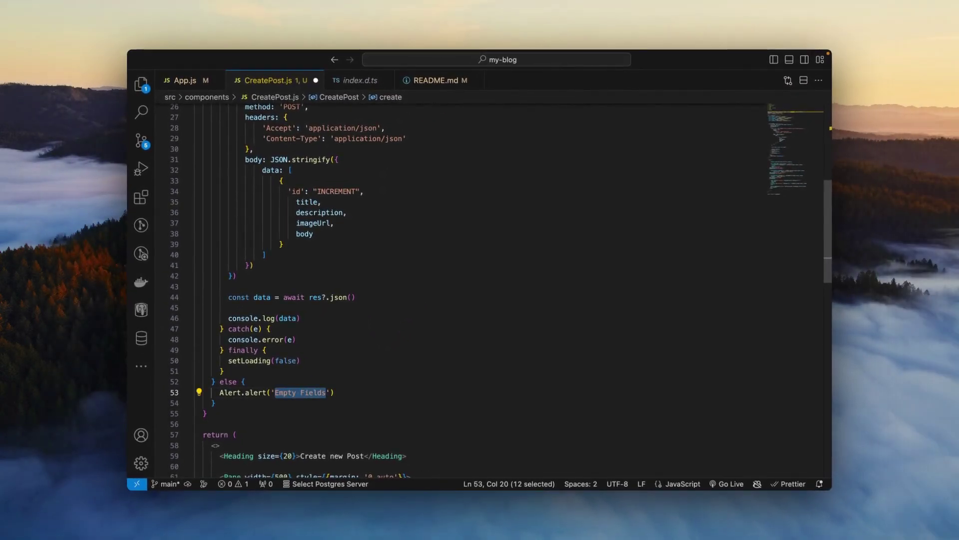
key("shift+Left")
key("shift+Left")
key("shift+Left")
key("Right")
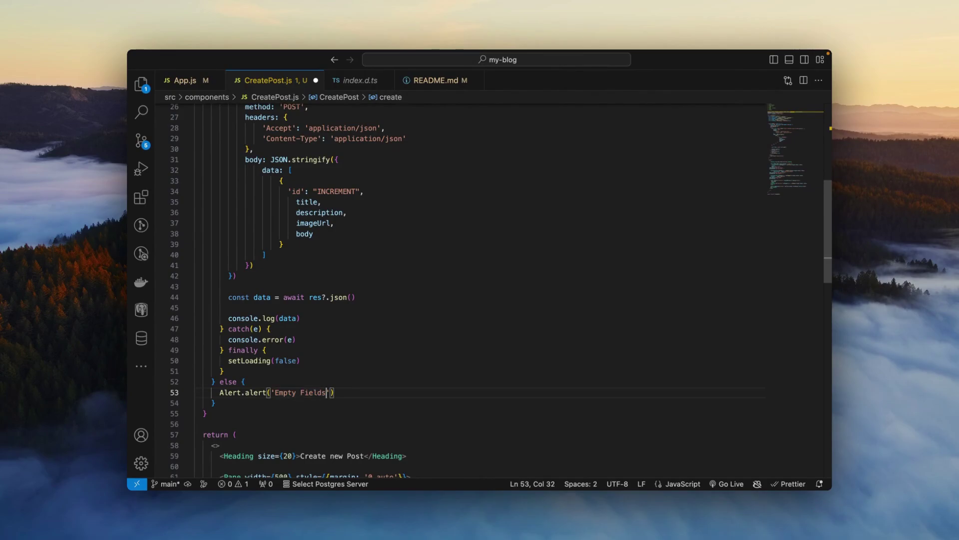
type("!")
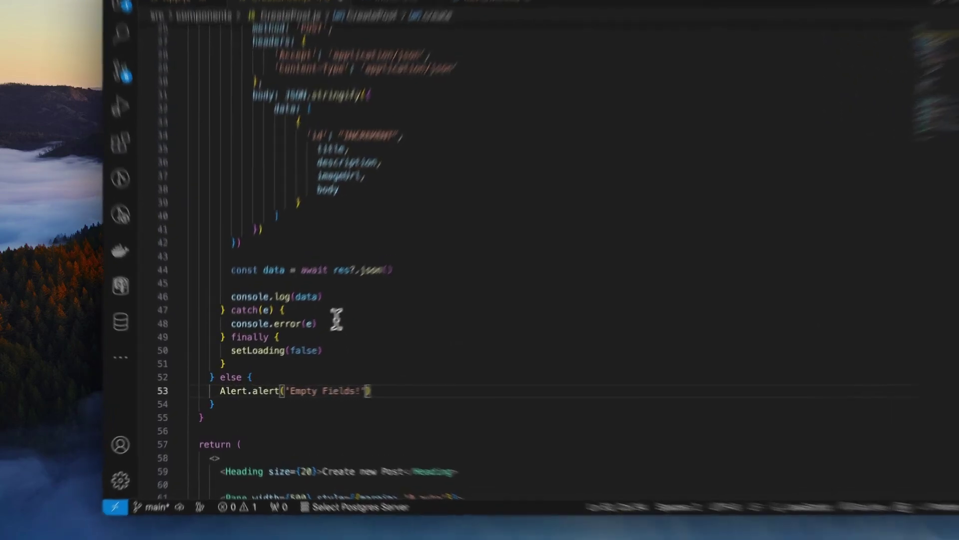
Step: Add Alert.alert('Something went wrong!') after console.error in the catch block
left_click(297, 339)
key("Return")
type("Alert.alert('Empty Fields!')")
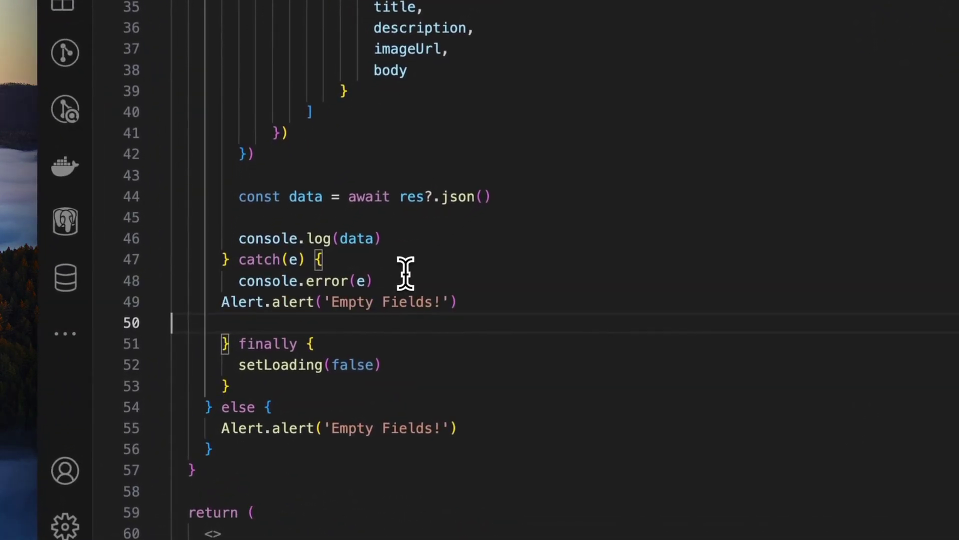
key("Up")
key("Down")
key("BackSpace")
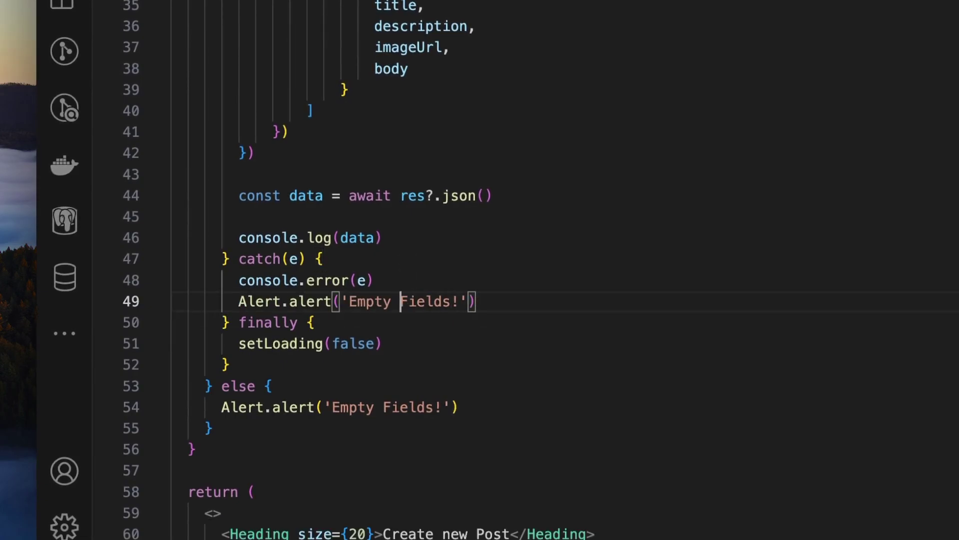
key("ctrl+shift+super+Right")
key("ctrl+shift+super+Right")
key("alt+shift+Right")
key("alt+shift+Right")
key("BackSpace")
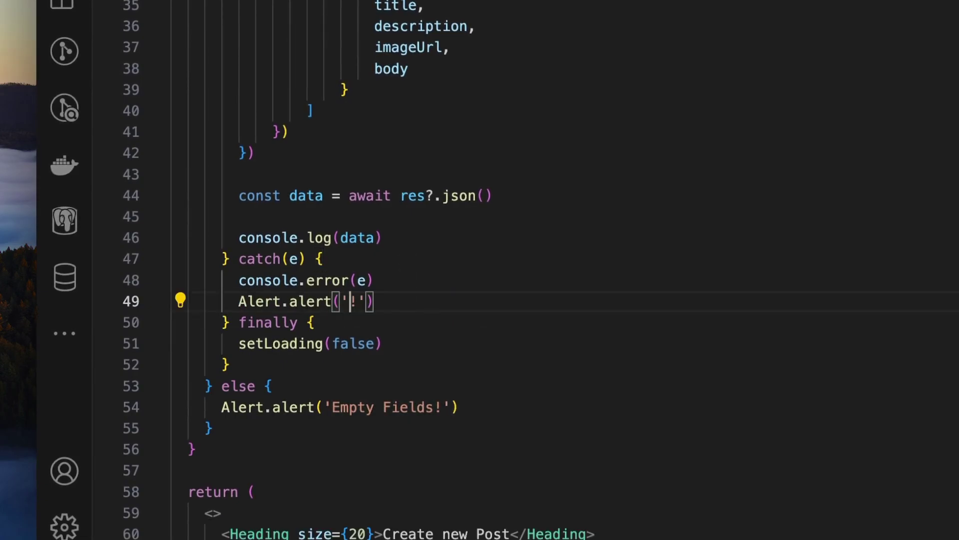
type("Something went ")
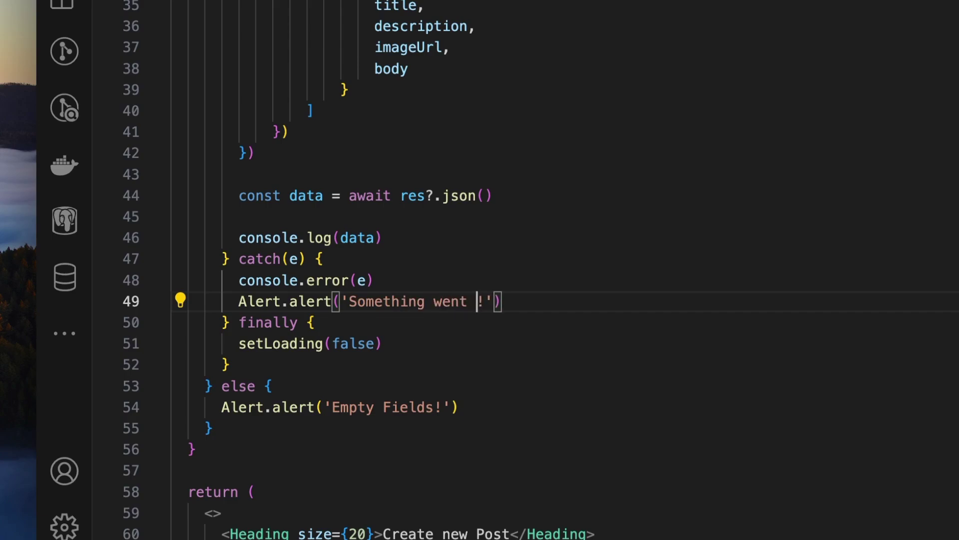
type("wrong")
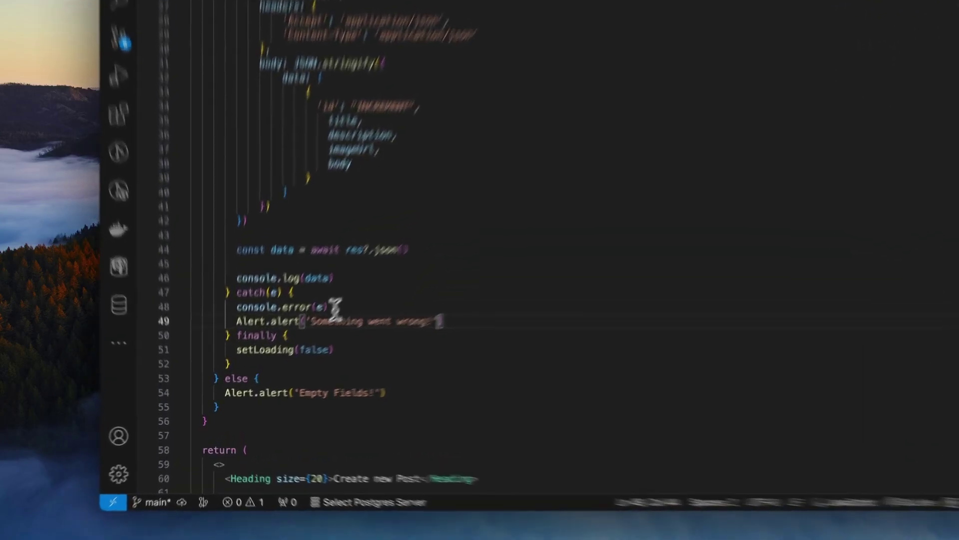
left_click(267, 360)
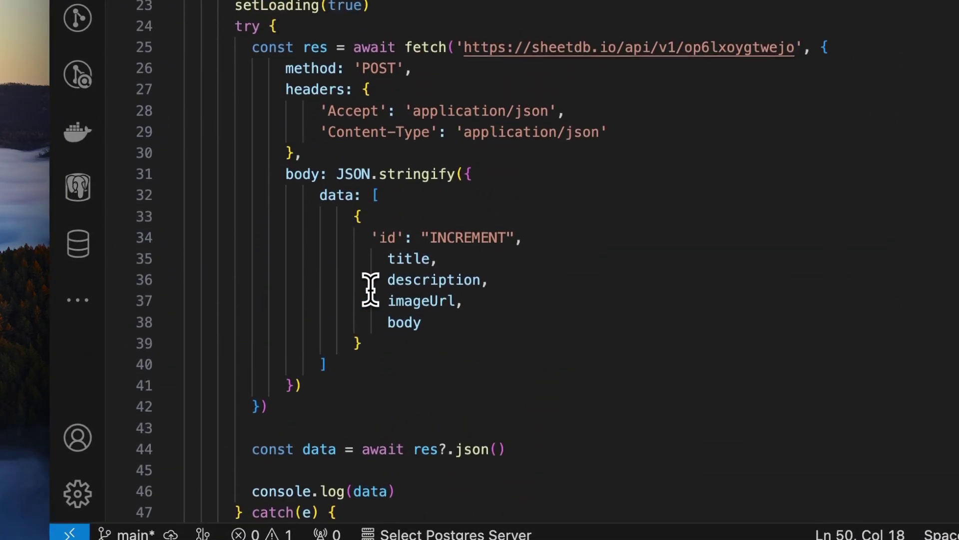
scroll(370, 288, "up", 2)
Step: Search Google Images in a new tab and open the alamy jet image preview
key("super+Tab")
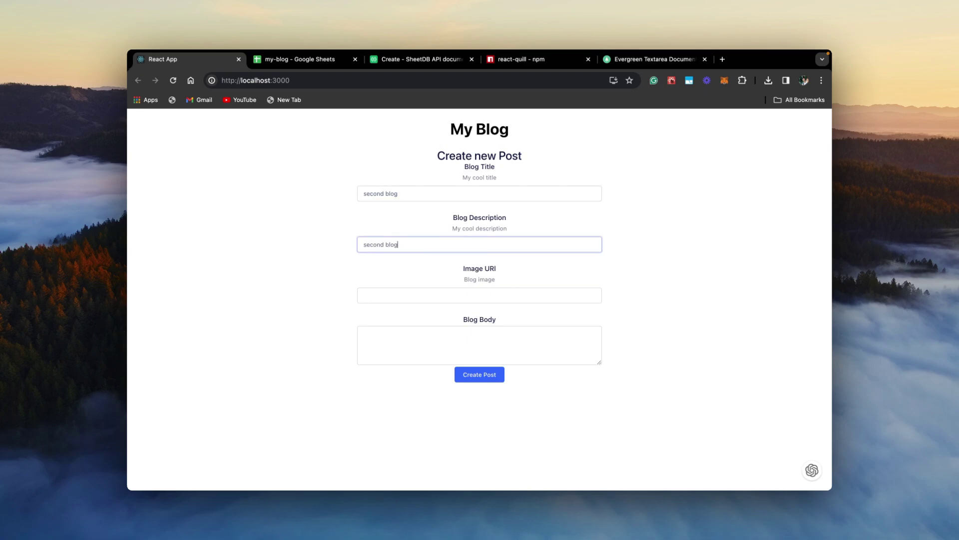
key("shift+Tab")
key("ctrl+t")
type("imrage")
key("Return")
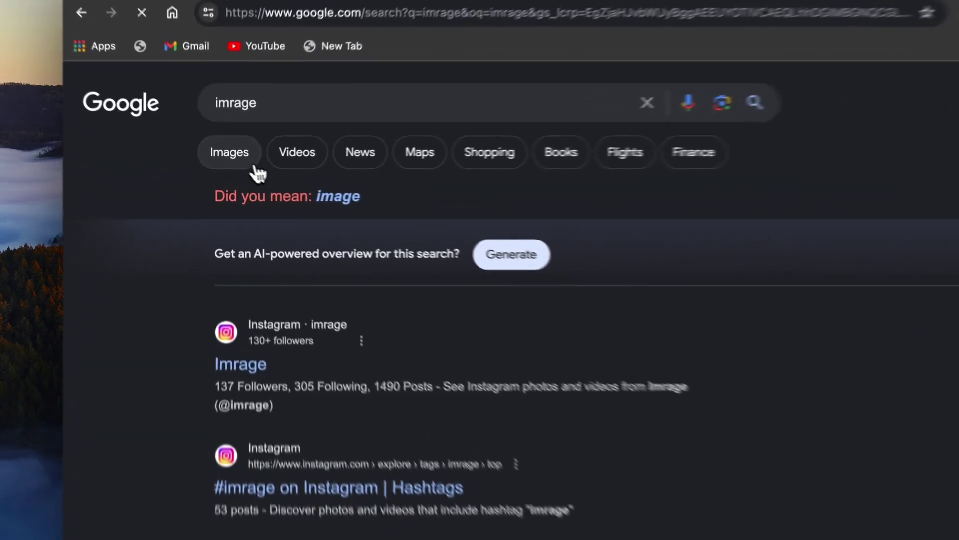
left_click(224, 161)
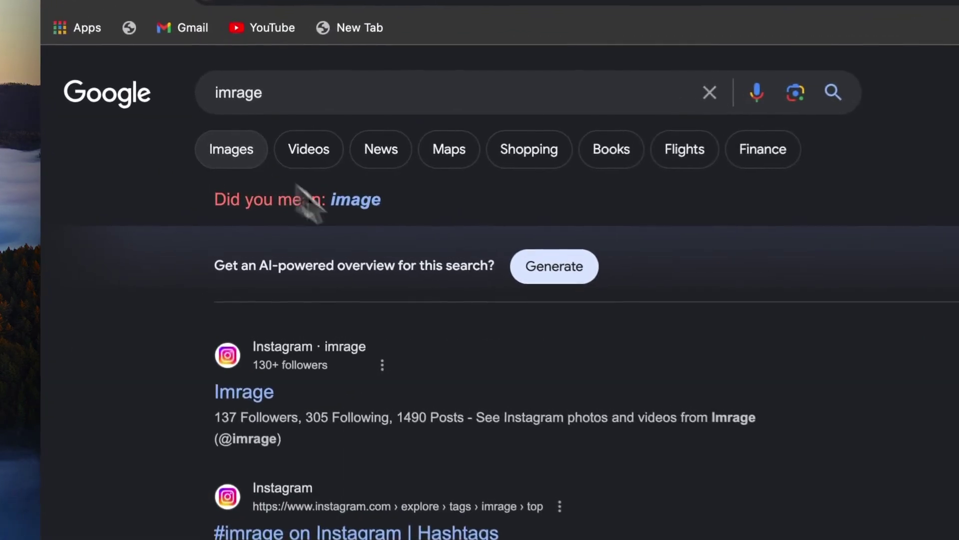
scroll(536, 367, "down", 3)
left_click(195, 315)
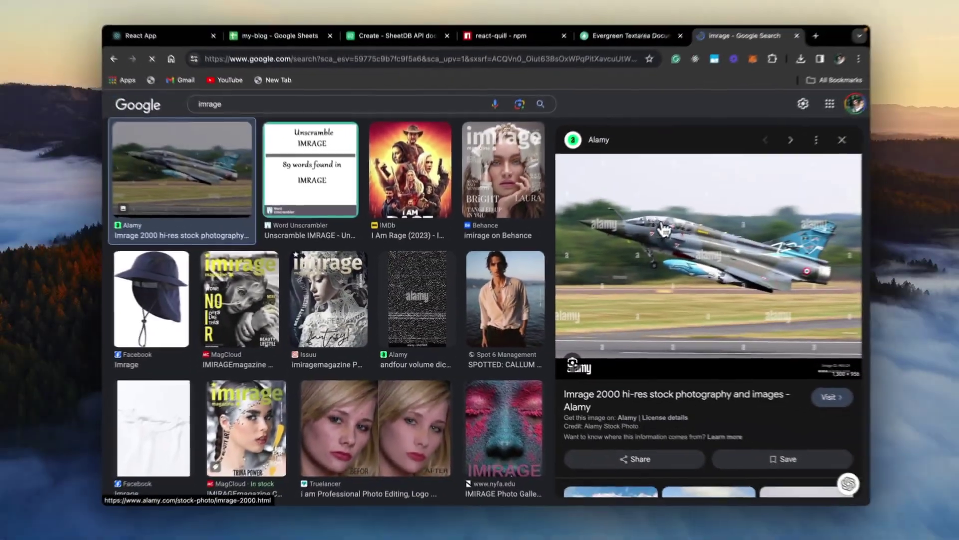
Step: Copy the jet image's address, check it in a new tab, and paste it into Image URI
right_click(664, 230)
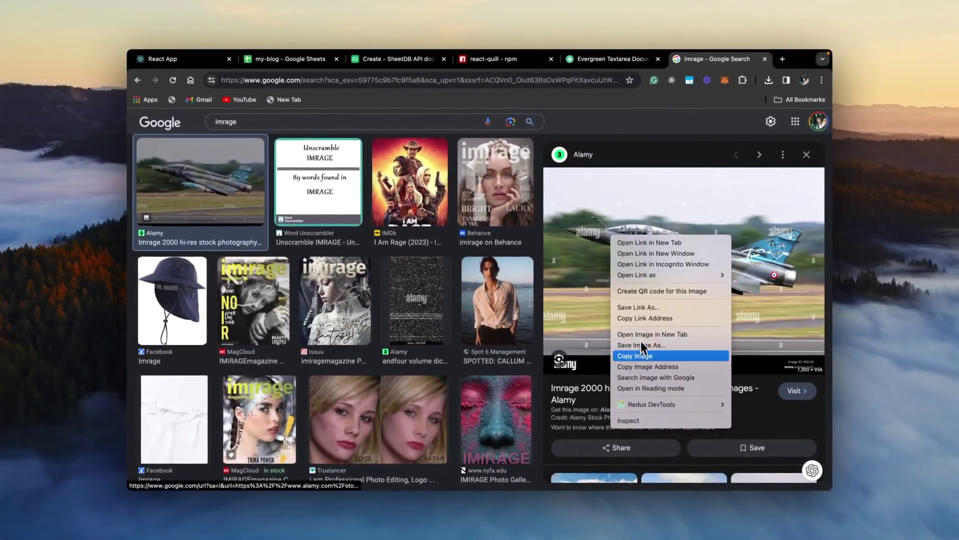
left_click(647, 367)
key("ctrl+t")
type("https://c8.alamy.com/comp/PE0129/mirage-2000d-PE0129.jpg")
key("Return")
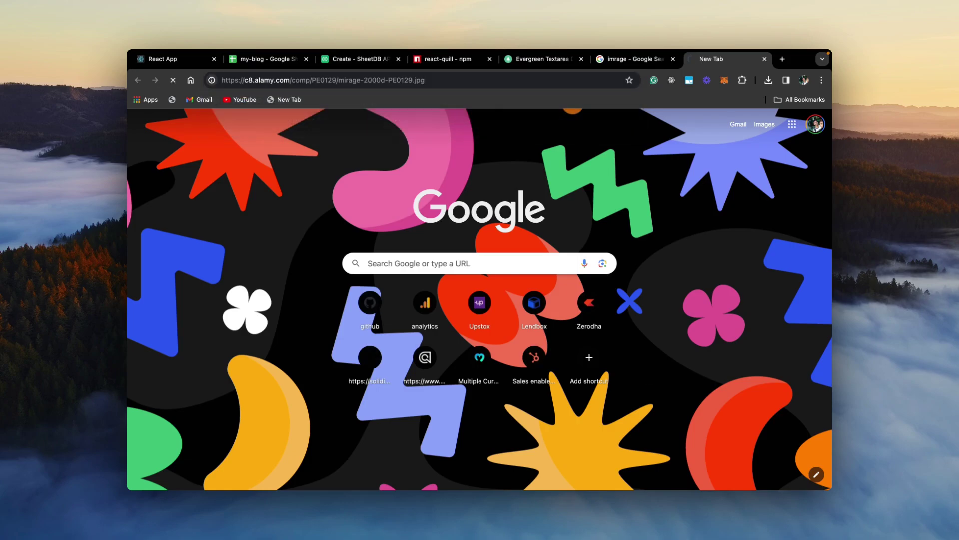
key("ctrl+w")
key("ctrl+1")
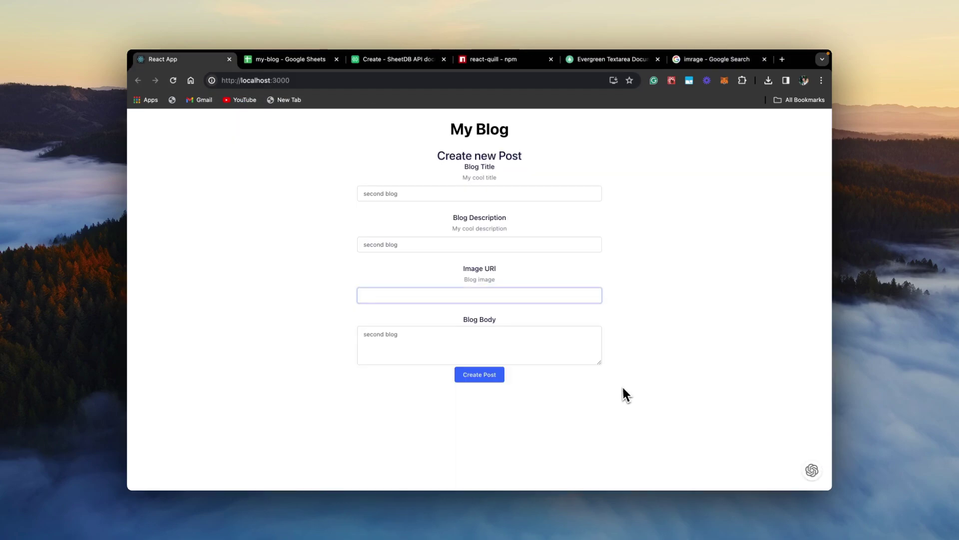
key("ctrl+v")
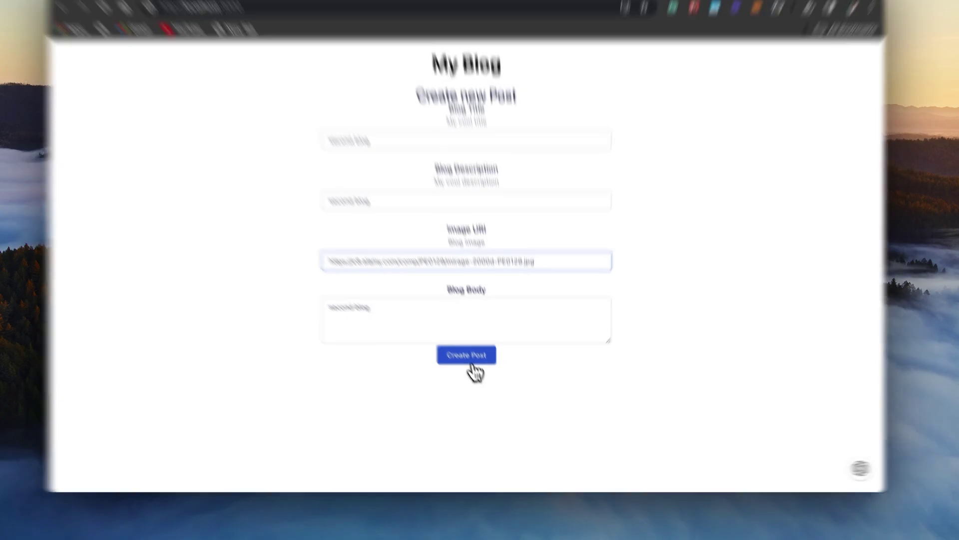
Step: Submit the second blog post and expand the logged response in the DevTools console
left_click(485, 380)
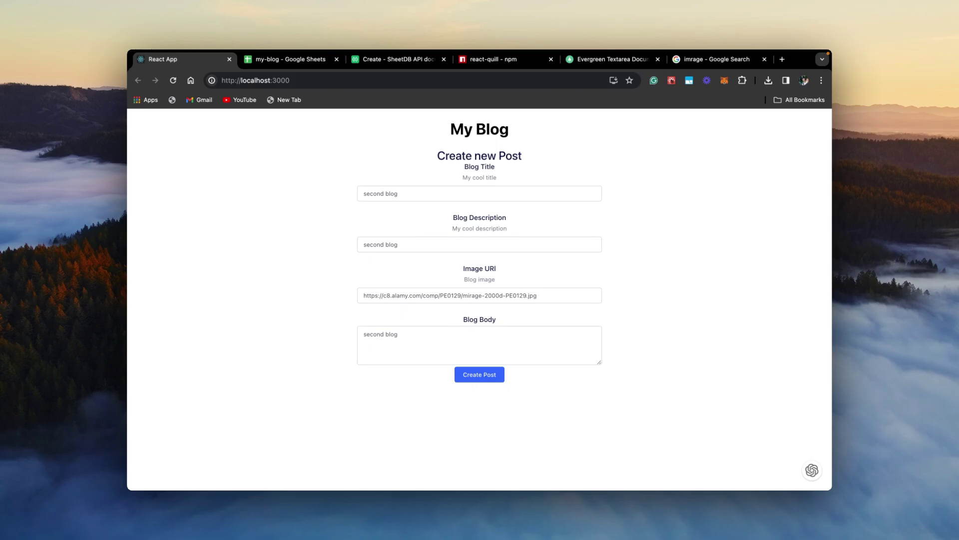
key("super+alt+j")
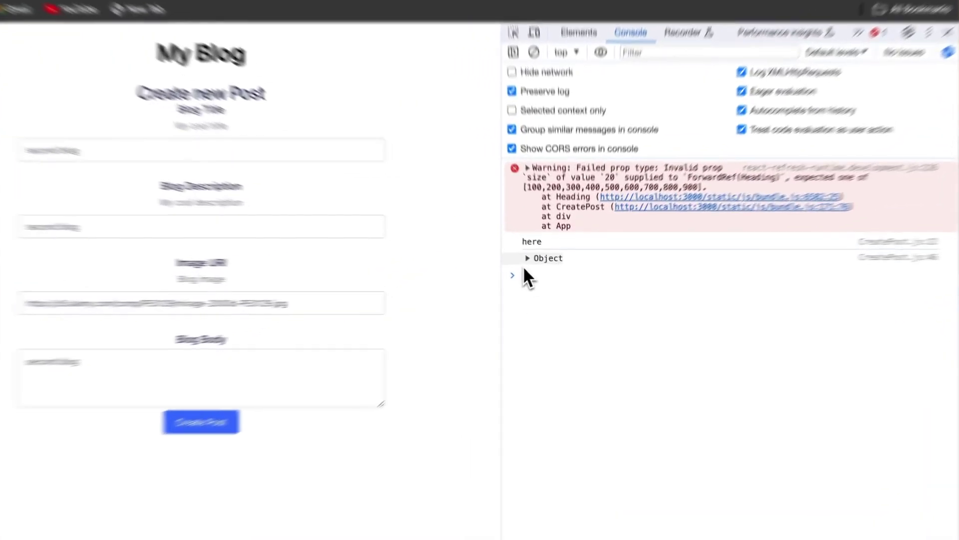
left_click(543, 266)
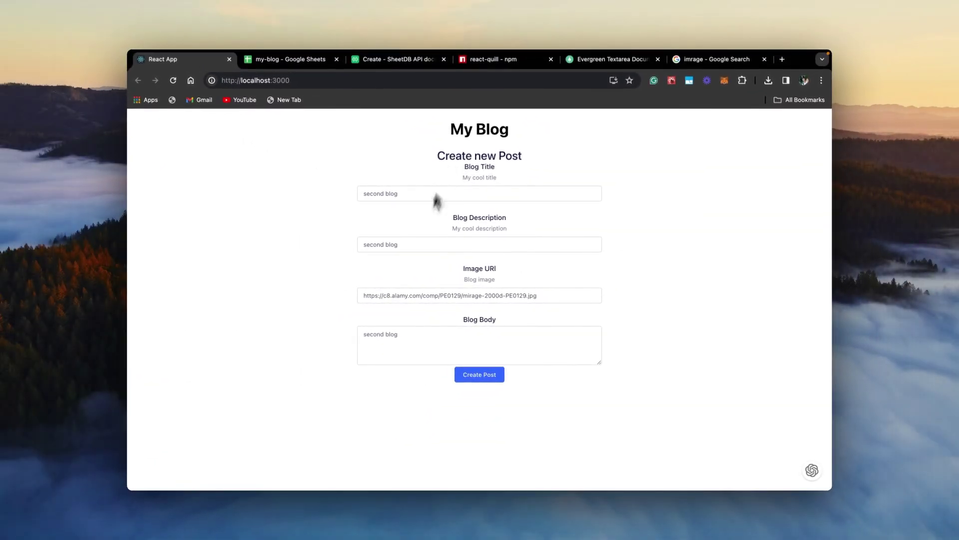
Step: Add a new line after console.log(data), rechecking the created: 1 response in the browser
key("ctrl+Right")
scroll(352, 326, "down", 3)
scroll(347, 330, "down", 5)
scroll(346, 330, "down", 1)
scroll(342, 294, "up", 1)
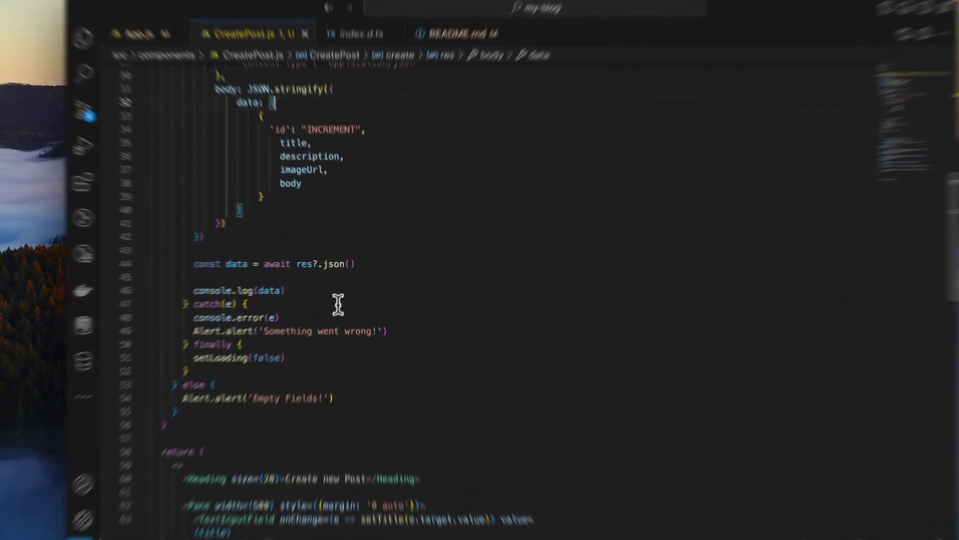
left_click(342, 282)
key("Return")
type("const")
key("ctrl+Left")
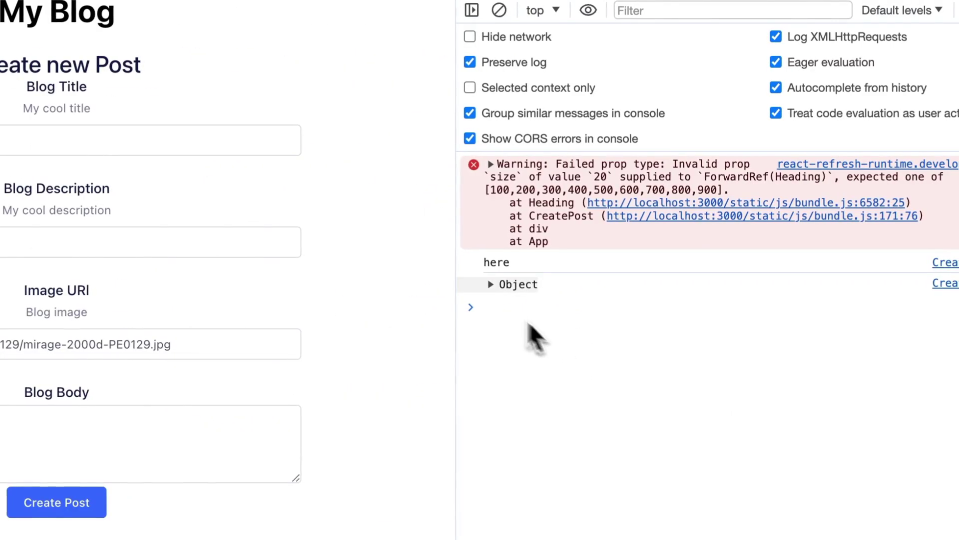
left_click(492, 285)
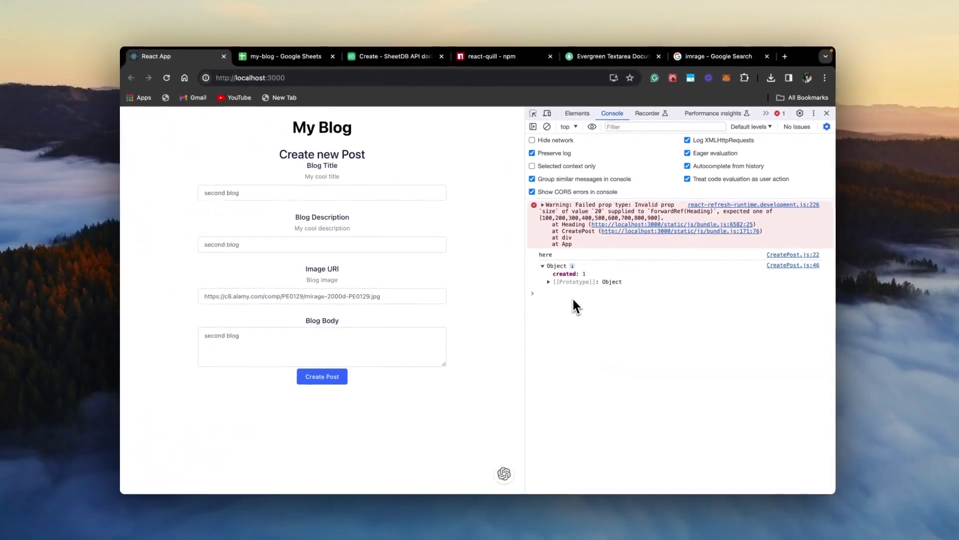
key("ctrl+Right")
key("ctrl+Left")
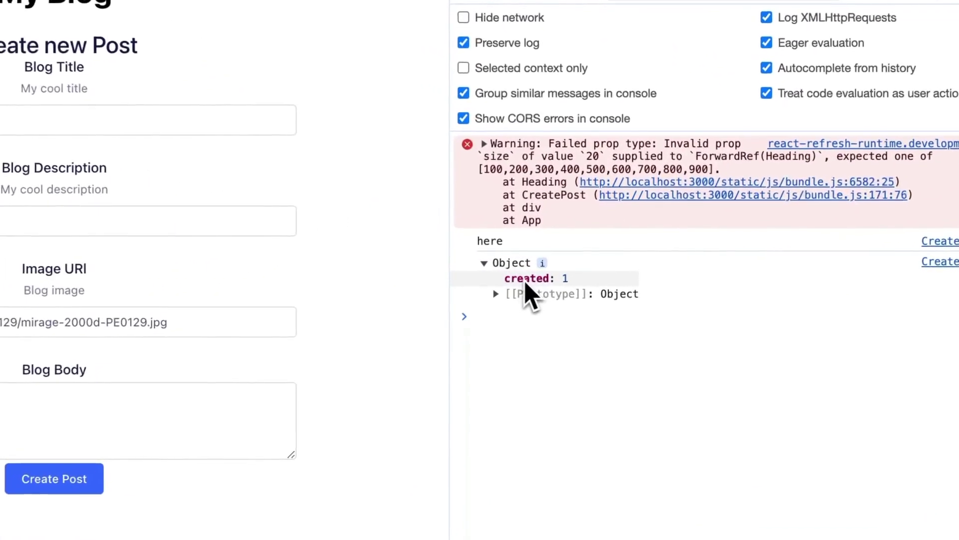
key("ctrl+Right")
Step: Add if(data?.created === 1) with Alert.alert('Post created!') after console.log(data)
key("BackSpace")
key("BackSpace")
key("BackSpace")
type("if(da")
key("BackSpace")
type("ata?.crea")
key("Down")
key("Up")
key("Return")
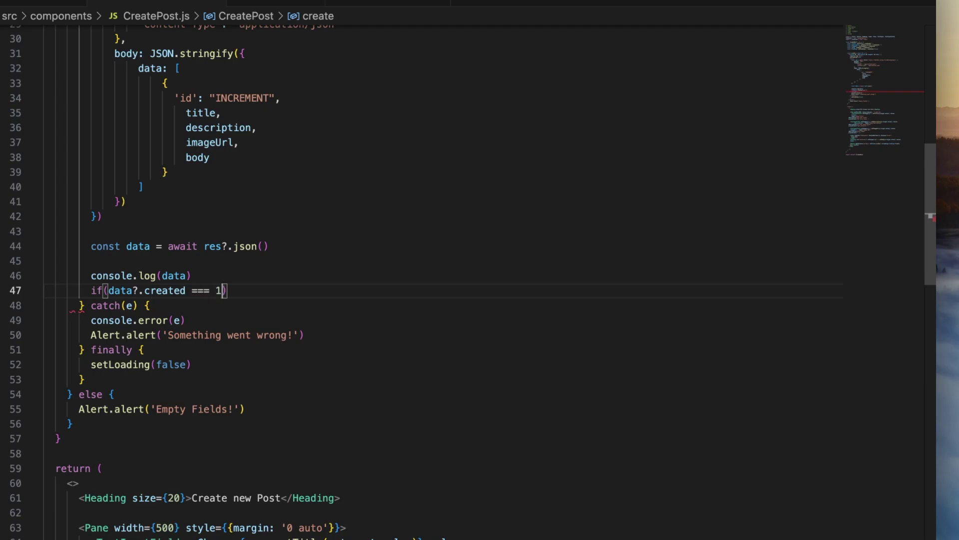
type("{")
key("Return")
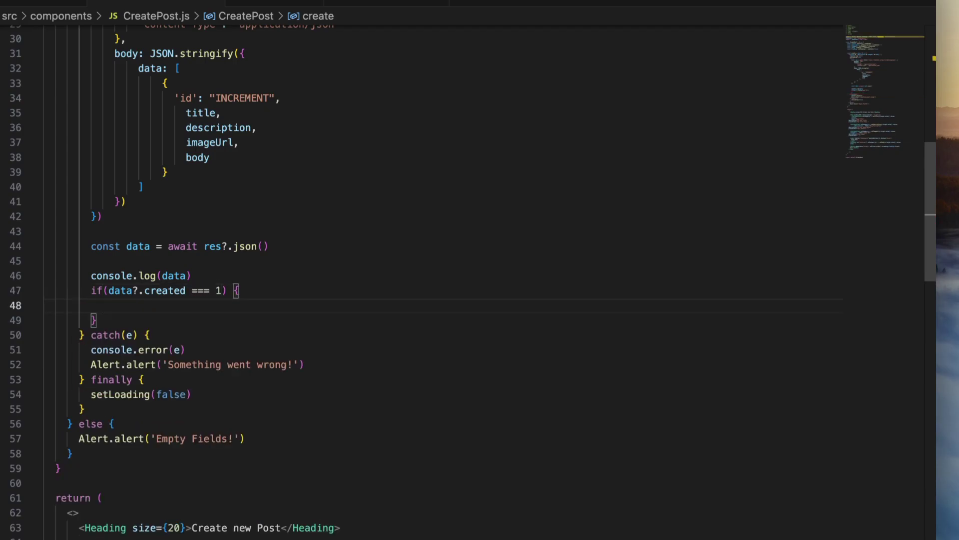
type("Alert")
key("Escape")
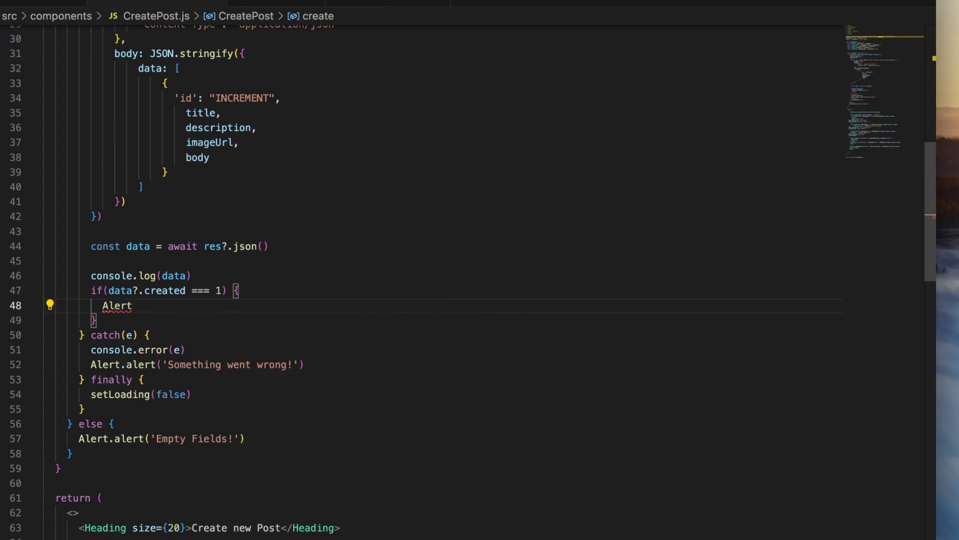
type(".alert")
key("Escape")
type("('")
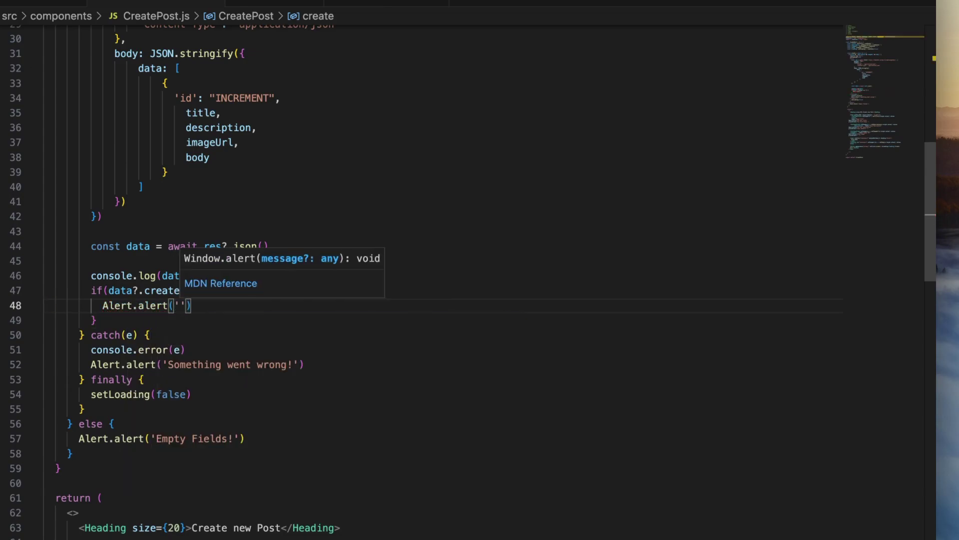
type("POst created")
key("Up")
key("End")
type("{")
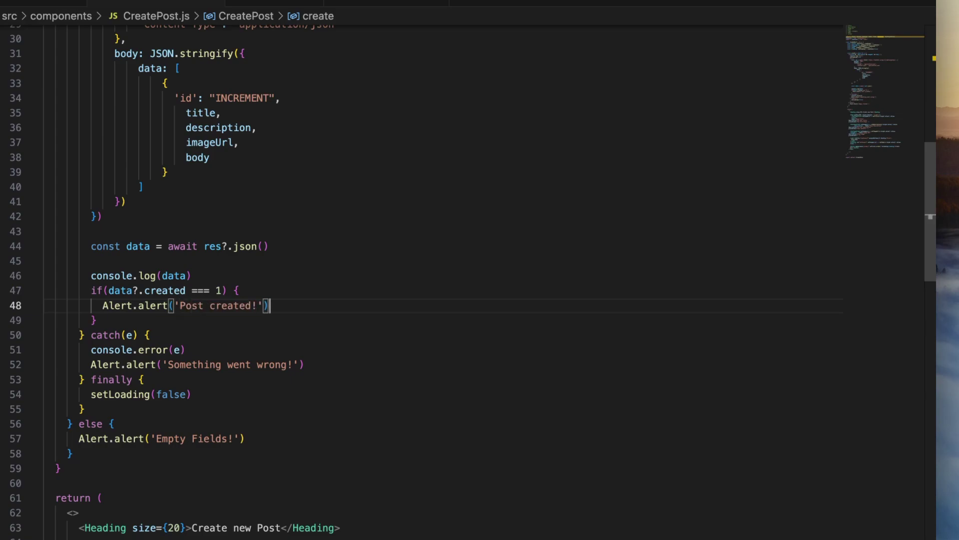
Step: Reset body, description, title and image URL to empty strings inside that if block
key("Return")
type("set")
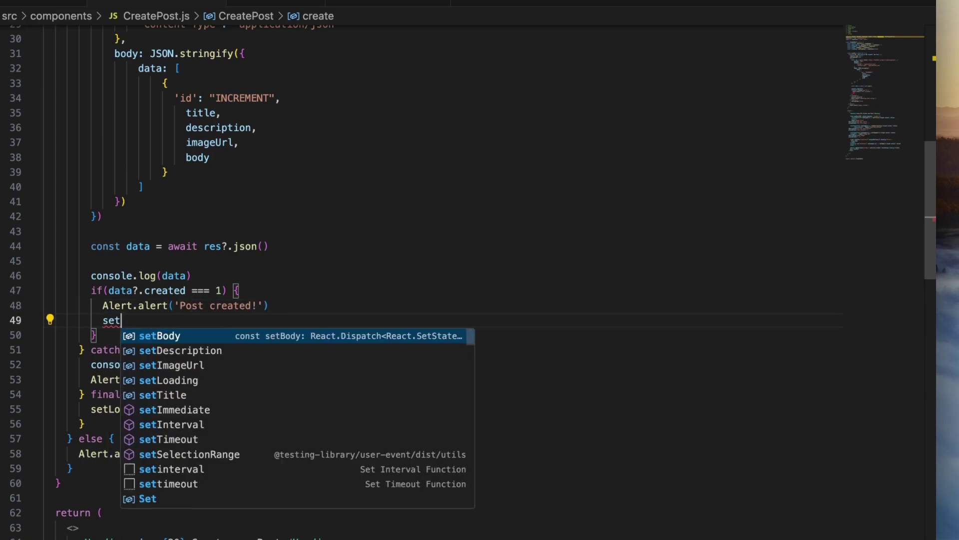
key("Tab")
type("('')")
key("Return")
type("set")
key("Down")
key("Tab")
type("('')")
key("Return")
type("setT")
key("Tab")
type("('')")
key("Return")
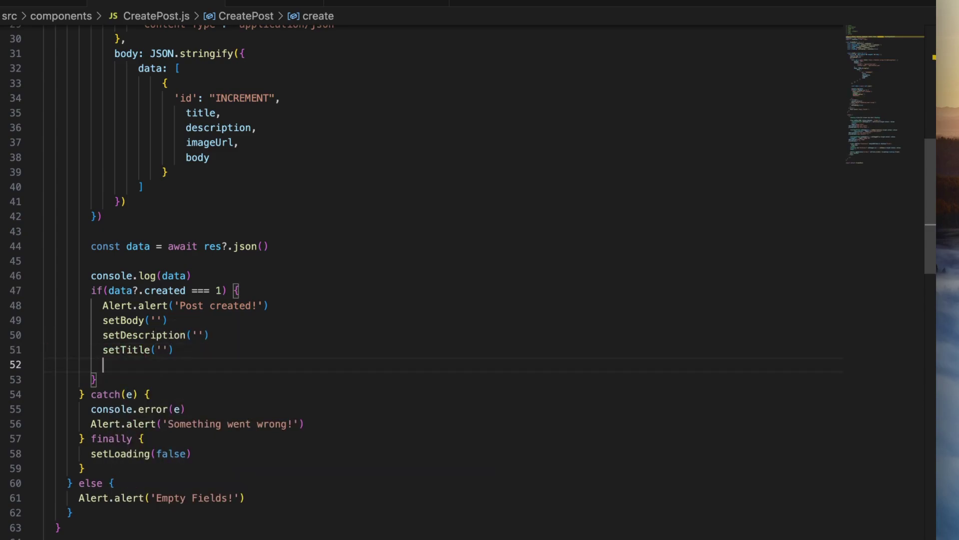
type("set")
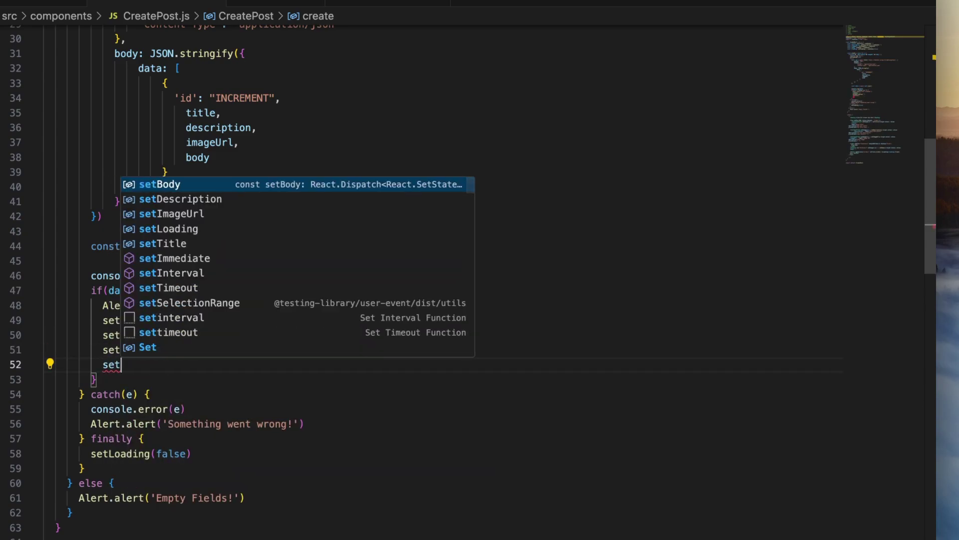
key("Down")
key("Down")
key("Tab")
type("'')")
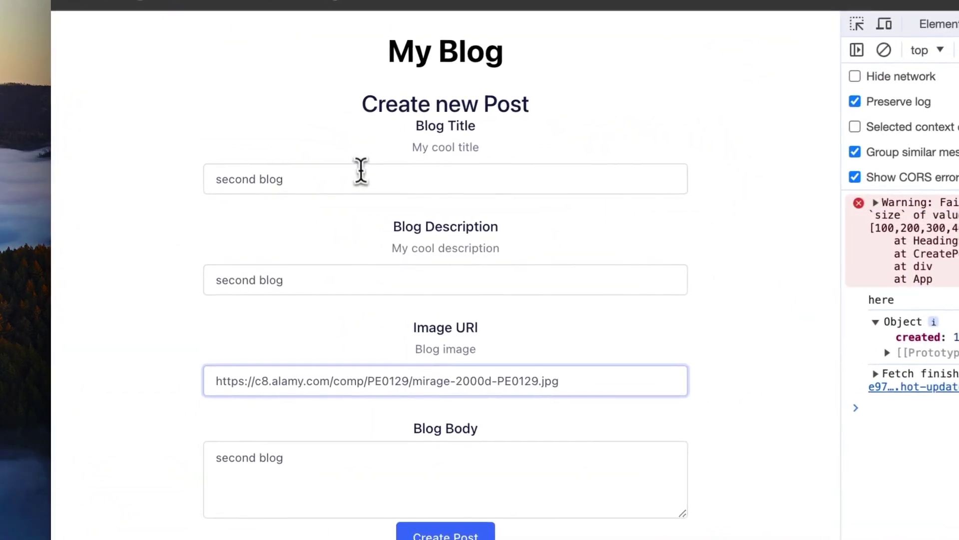
Step: Replace 'second' with 'third' in Blog Title, Description and Body, then submit the post
double_click(366, 184)
type("thir")
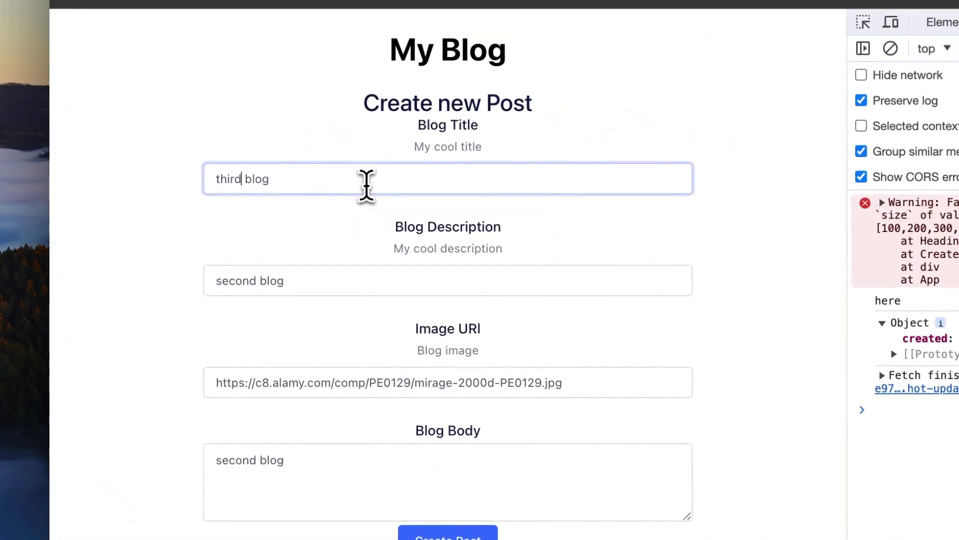
double_click(250, 281)
type("third")
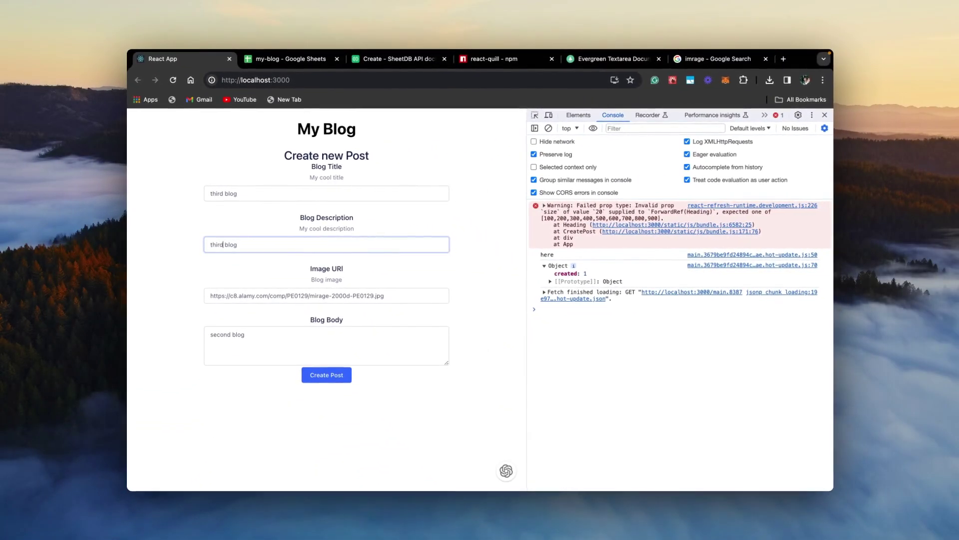
key("Tab")
double_click(224, 334)
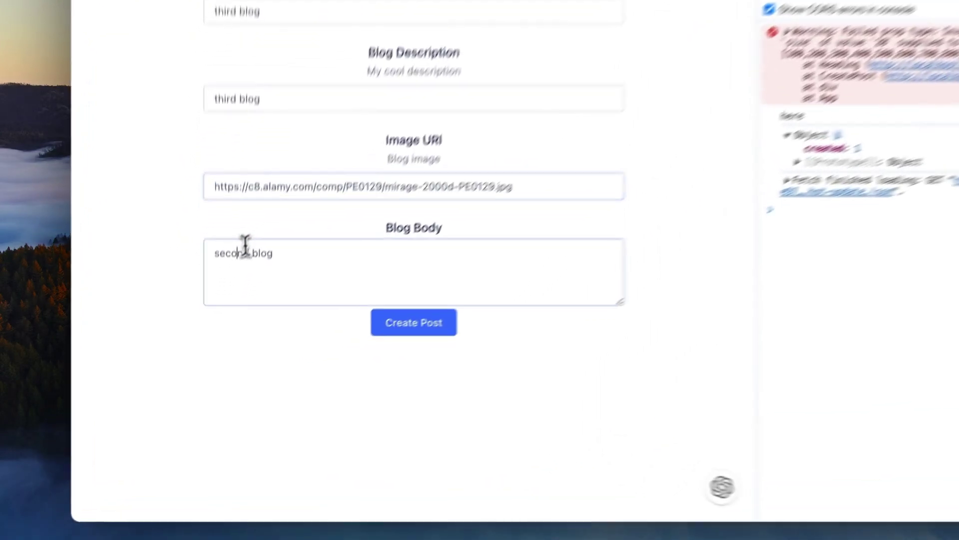
type("third")
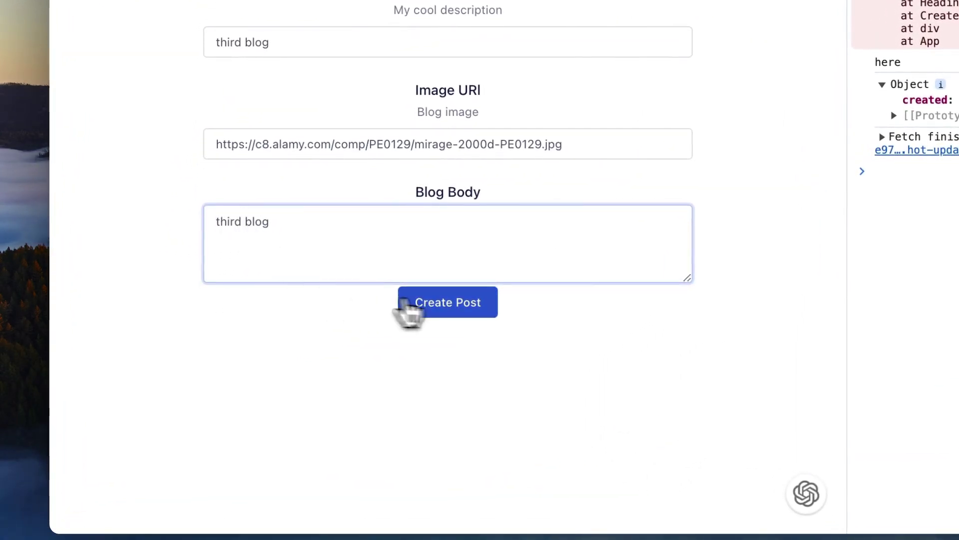
left_click(457, 305)
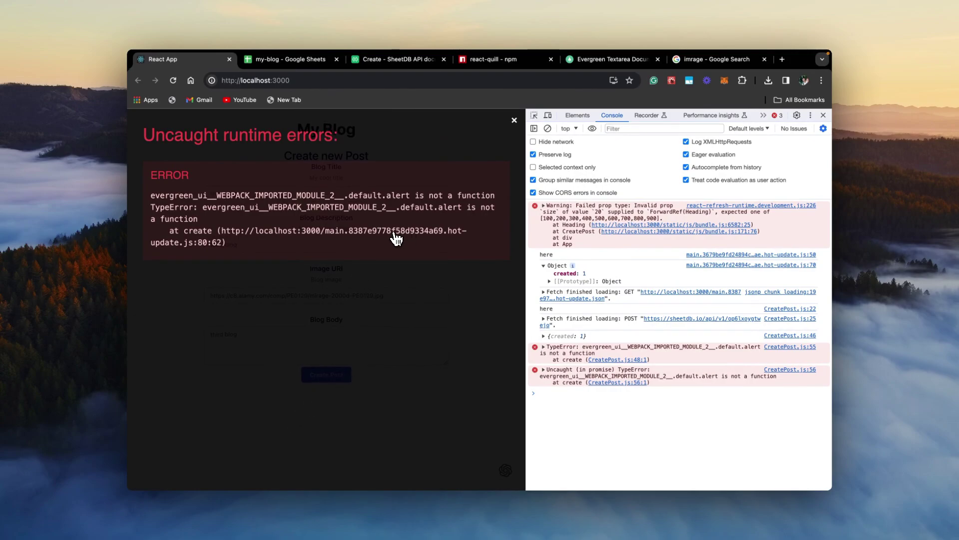
Step: Open Evergreen's Alert documentation page and expand the example's source code
key("ctrl+shift+Tab")
key("ctrl+shift+Tab")
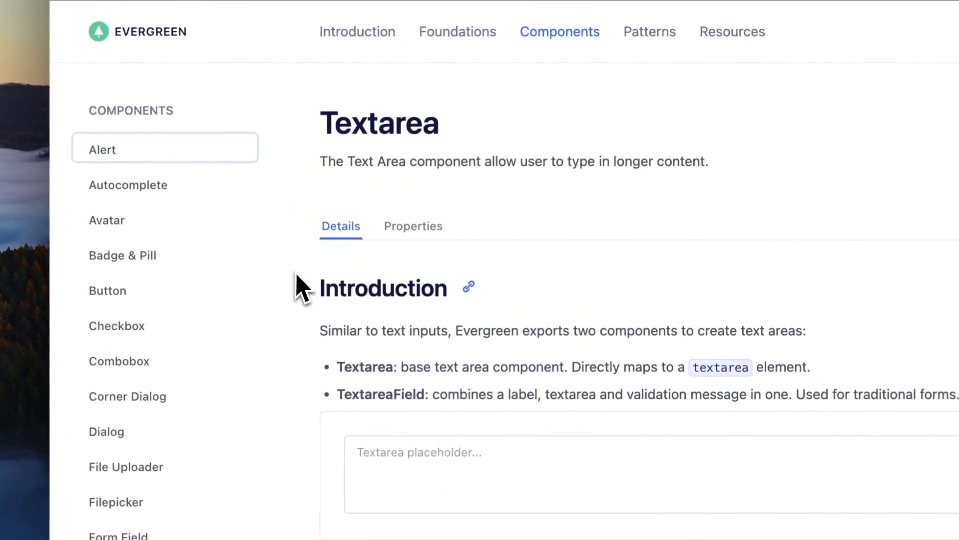
key("Return")
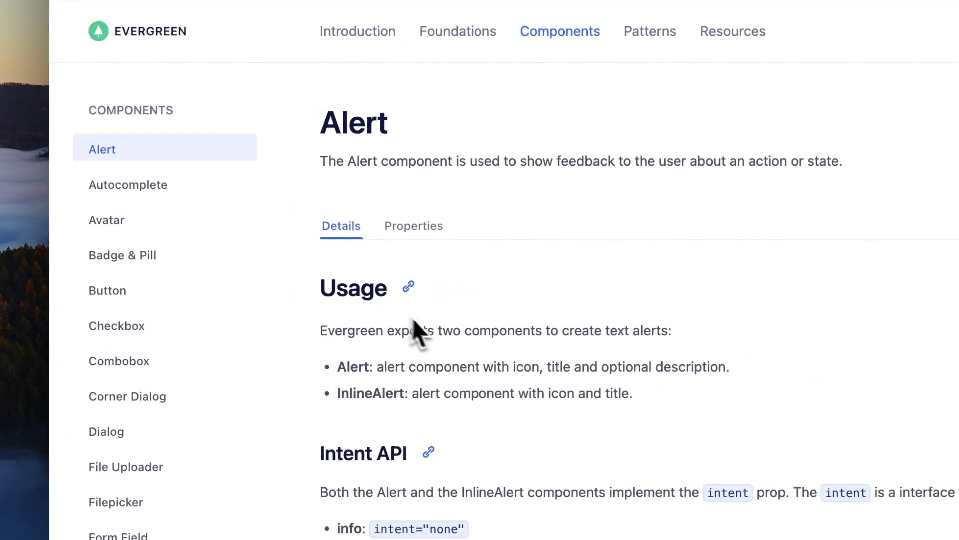
scroll(437, 352, "down", 3)
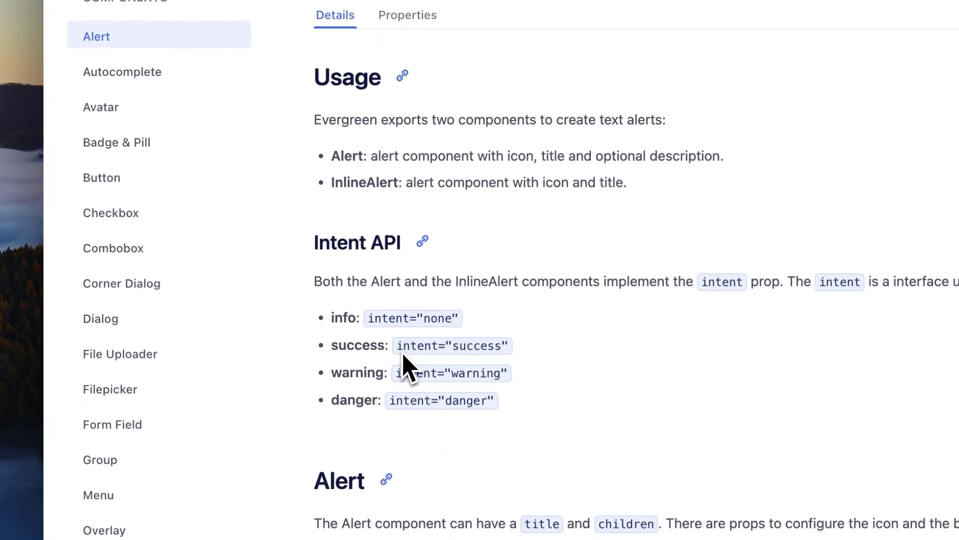
left_click_drag(432, 183, 519, 188)
scroll(520, 187, "down", 2)
scroll(519, 188, "down", 5)
scroll(520, 189, "down", 3)
scroll(445, 302, "down", 1)
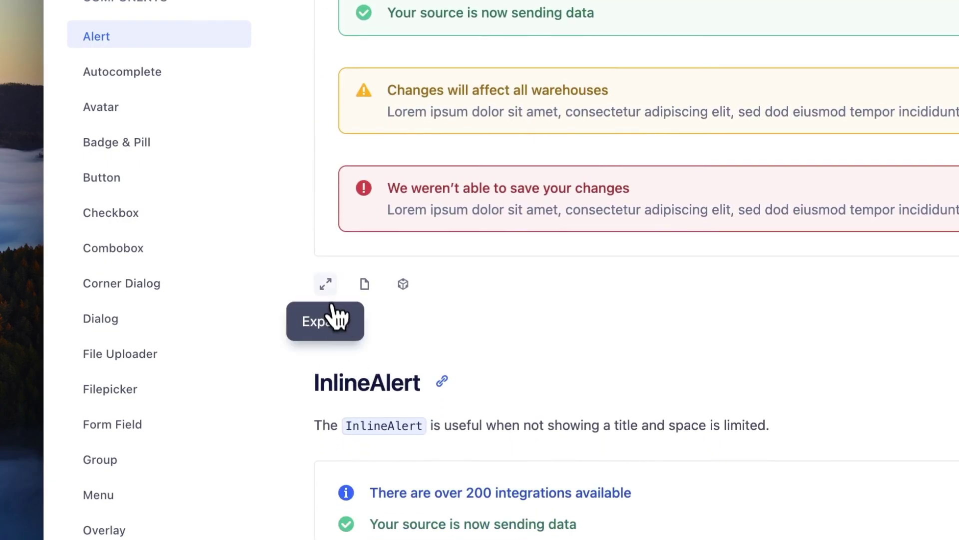
left_click(327, 286)
scroll(450, 353, "down", 3)
scroll(390, 358, "up", 1)
scroll(389, 359, "up", 1)
scroll(391, 359, "up", 1)
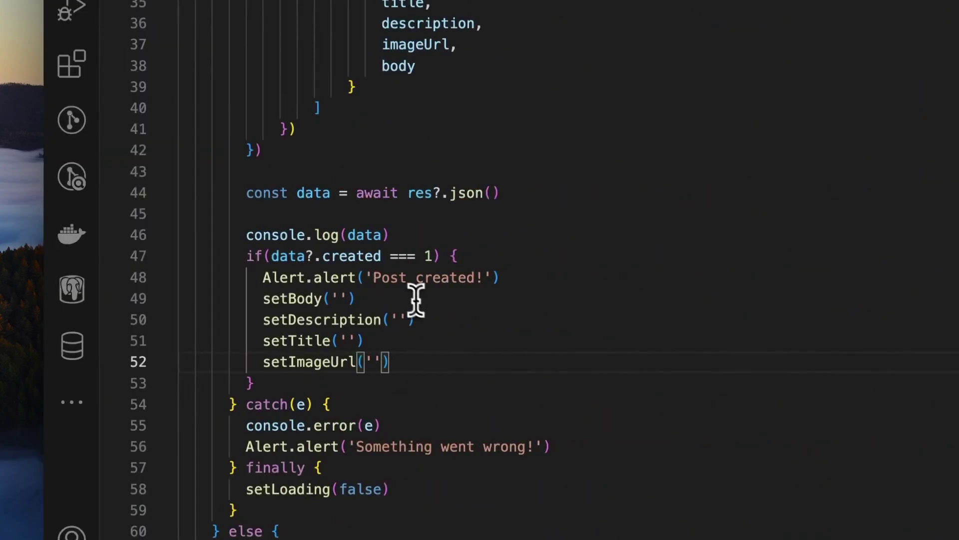
scroll(413, 297, "down", 2)
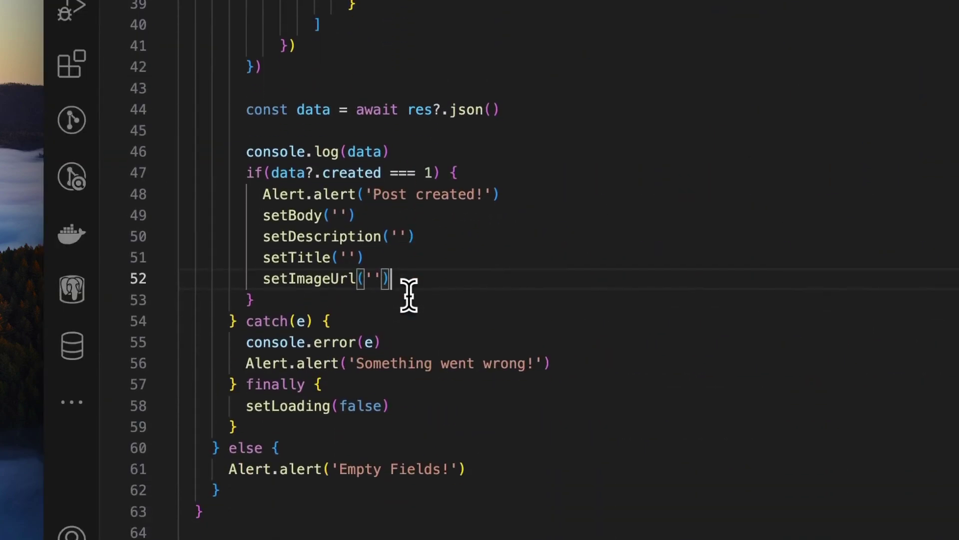
Step: Open a new line below the loading state for a success state variable
left_click(289, 365)
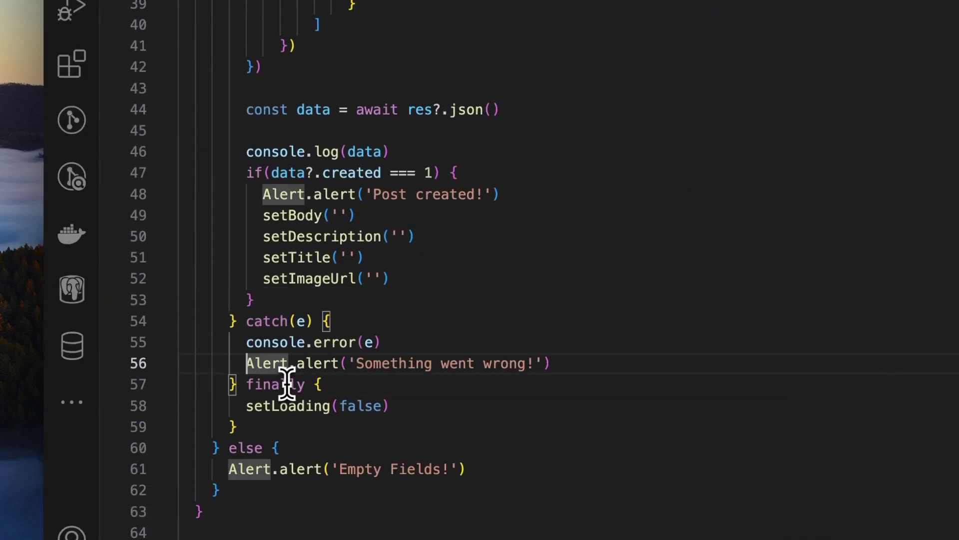
key("super+shift+Right")
scroll(315, 338, "up", 3)
scroll(322, 316, "up", 2)
scroll(331, 281, "up", 2)
scroll(331, 281, "up", 2)
left_click(509, 181)
key("Return")
type("const [success, setSuccess] =")
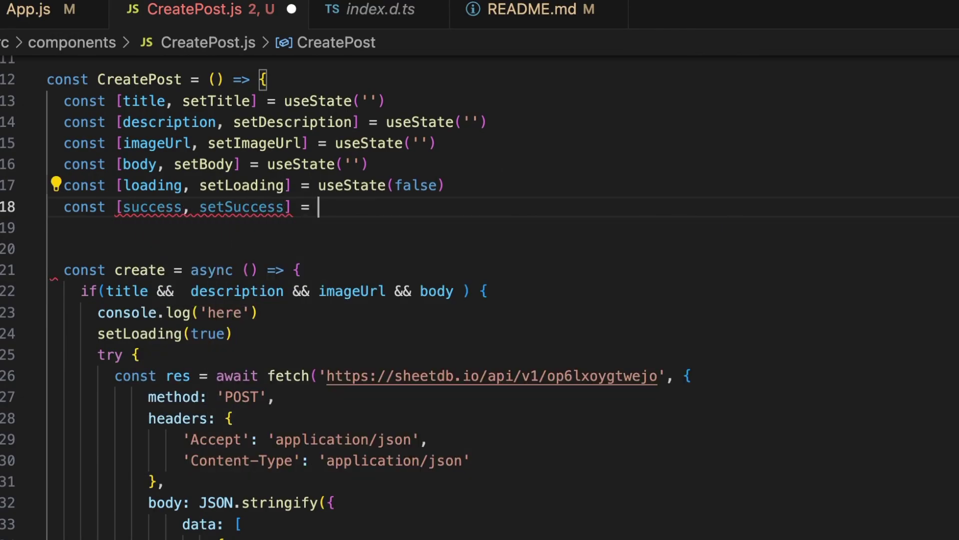
Step: Declare the success state with the loading line's useState(false) initializer
left_click_drag(318, 185, 444, 186)
key("ctrl+c")
key("Down")
key("ctrl+v")
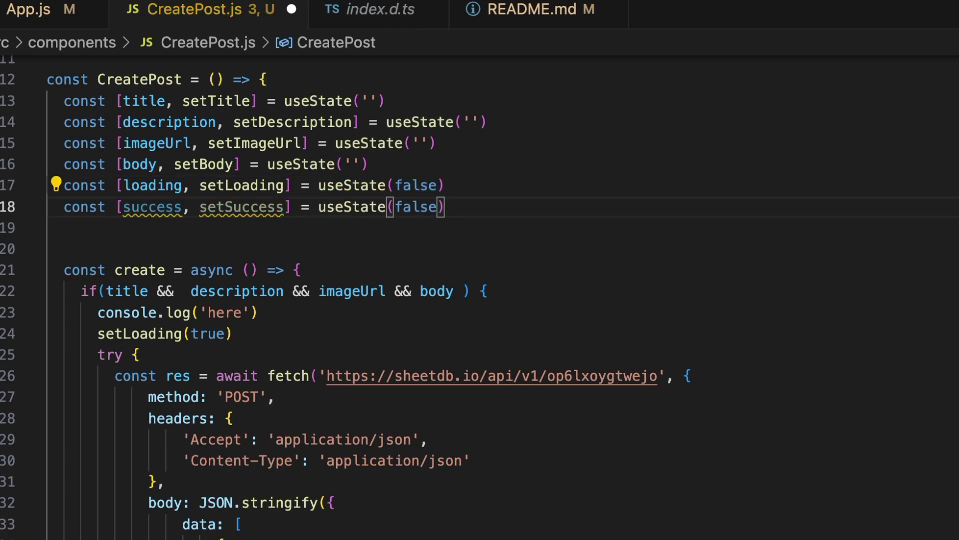
Step: Duplicate the success declaration and rename the copy to error/setError
key("shift+alt+Down")
key("Home")
key("ctrl+Right")
key("ctrl+Right")
key("ctrl+Right")
key("ctrl+shift+Left")
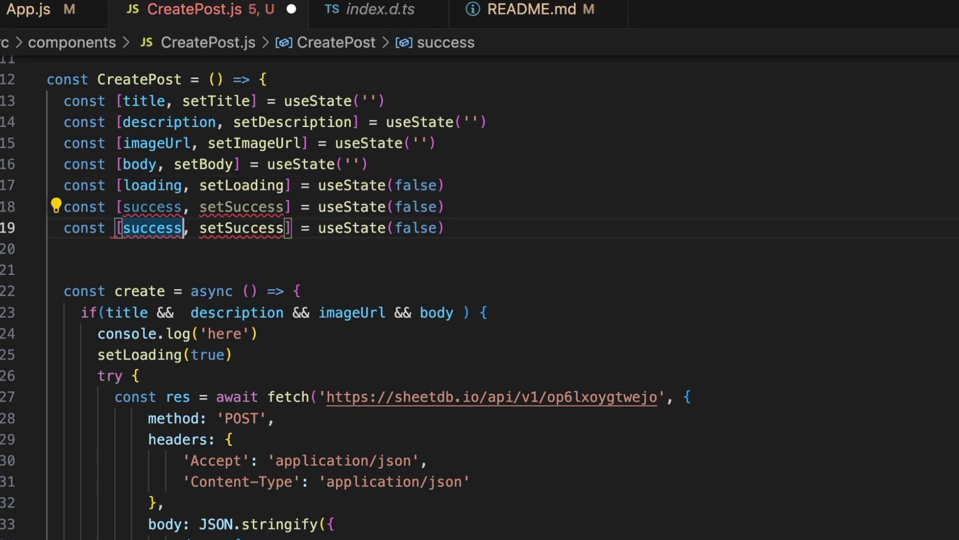
type("error")
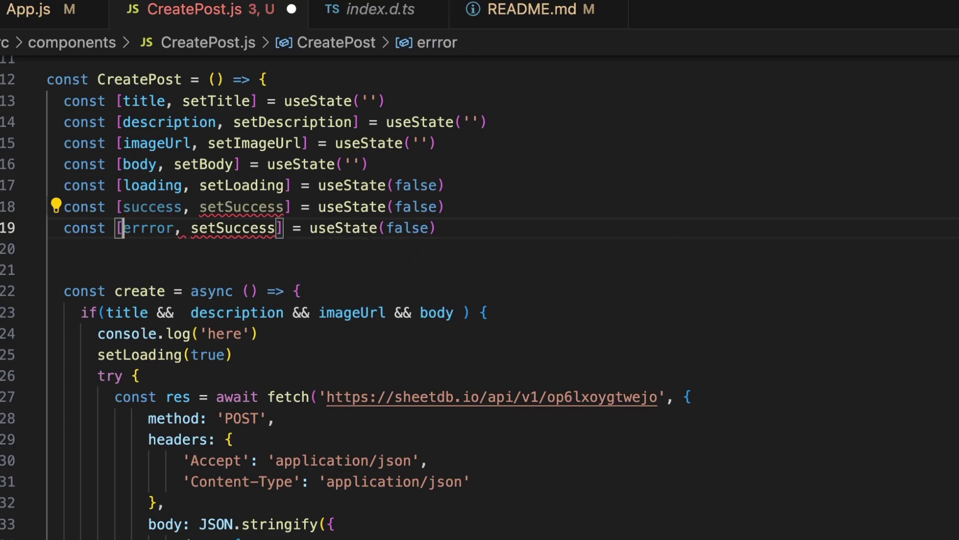
key("BackSpace")
key("ctrl+Right")
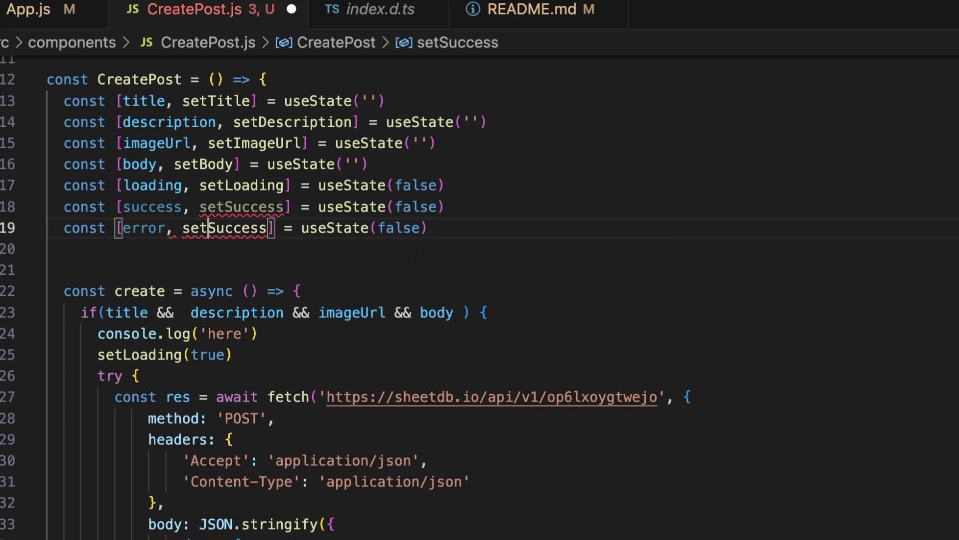
key("ctrl+shift+Right")
type("Error")
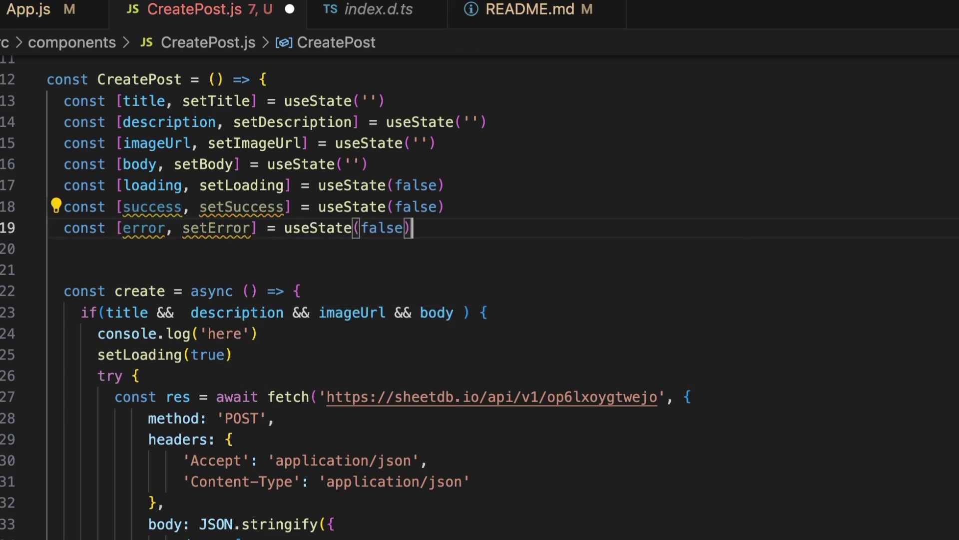
scroll(529, 215, "down", 2)
scroll(583, 293, "down", 5)
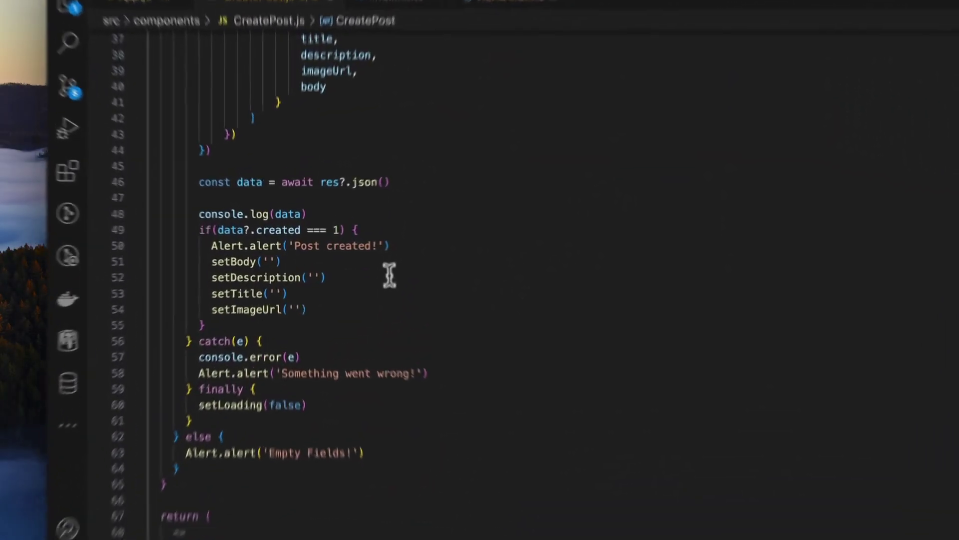
Step: Call setSuccess(true) in the post-created branch
left_click(396, 300)
key("ctrl+shift+Return")
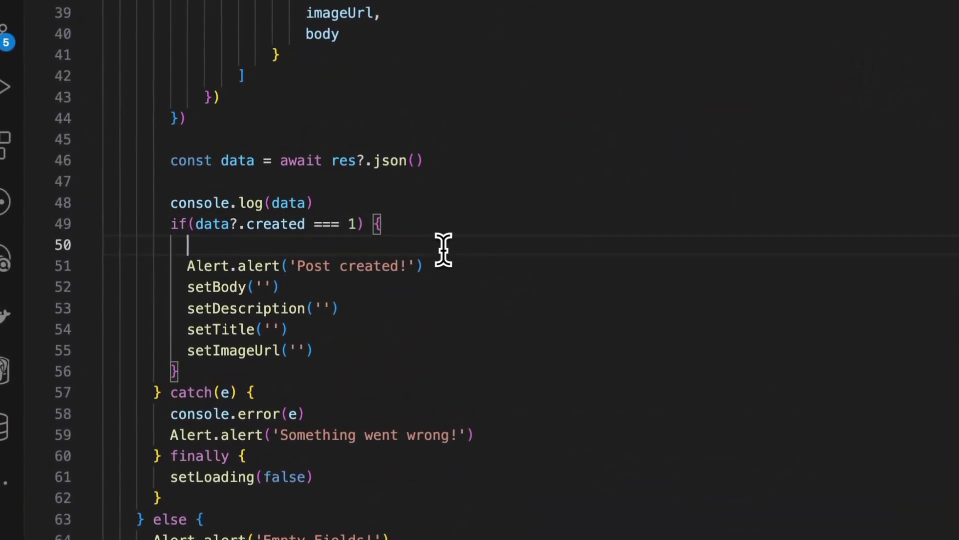
type("setSuc")
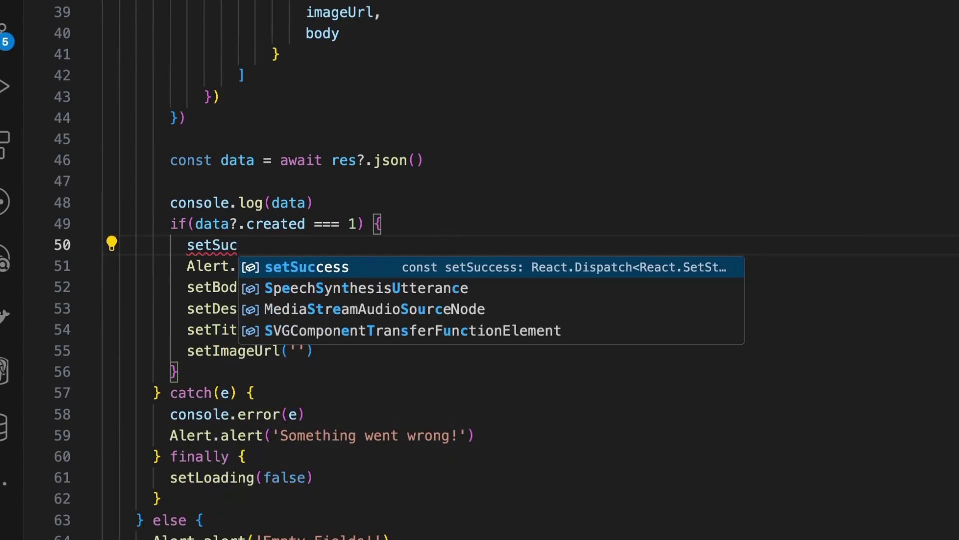
key("Tab")
type("(")
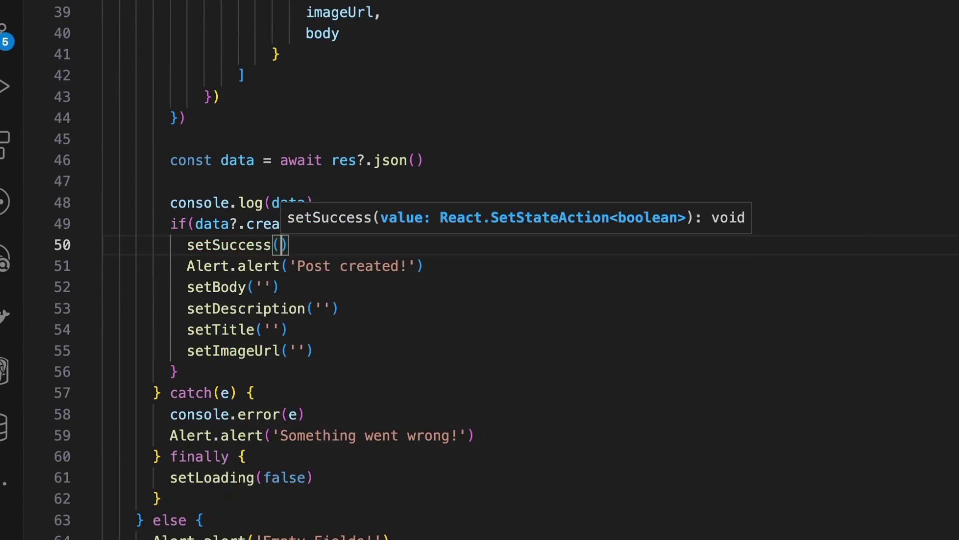
type("tr")
key("Tab")
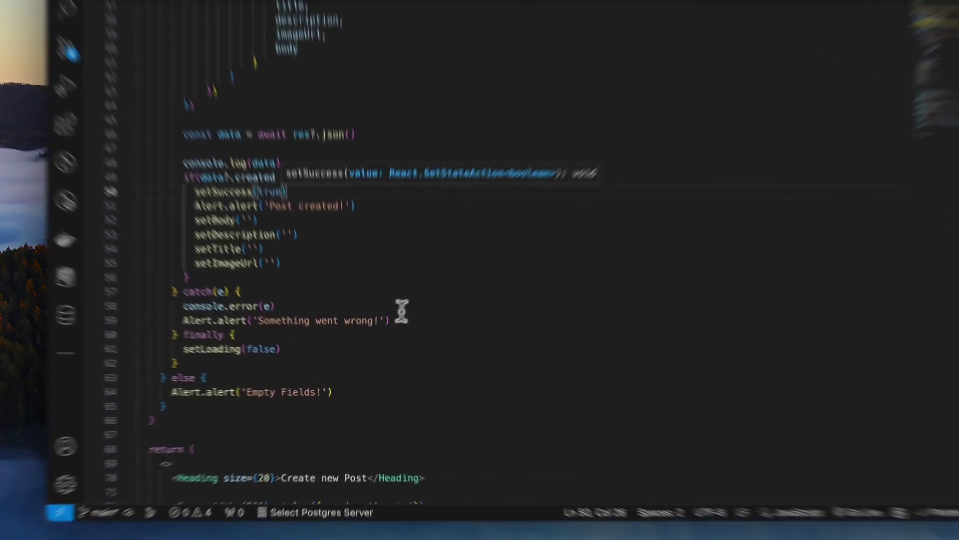
Step: Replace the catch block's alert with setError('Something went wrong!')
left_click(312, 346)
key("Return")
type("se")
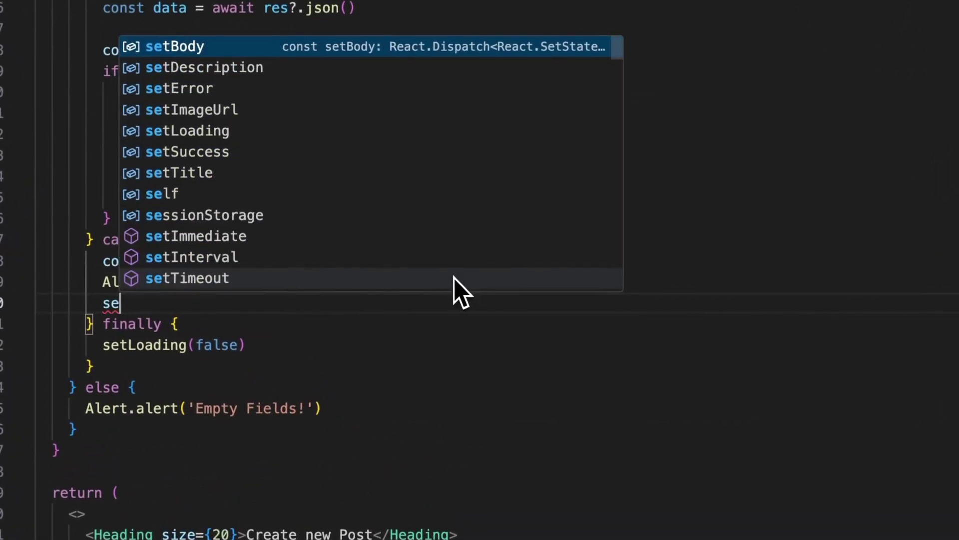
type("tE")
key("Tab")
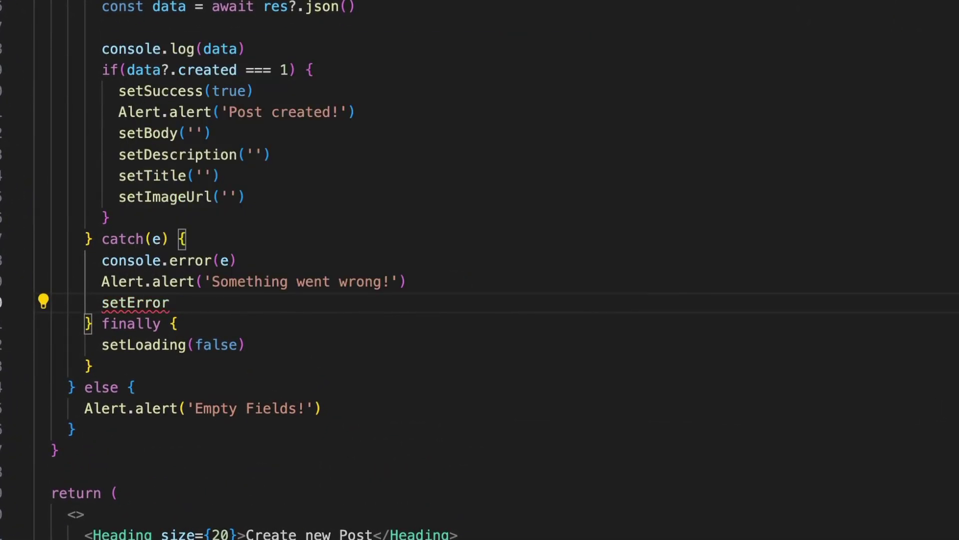
type("()")
key("Up")
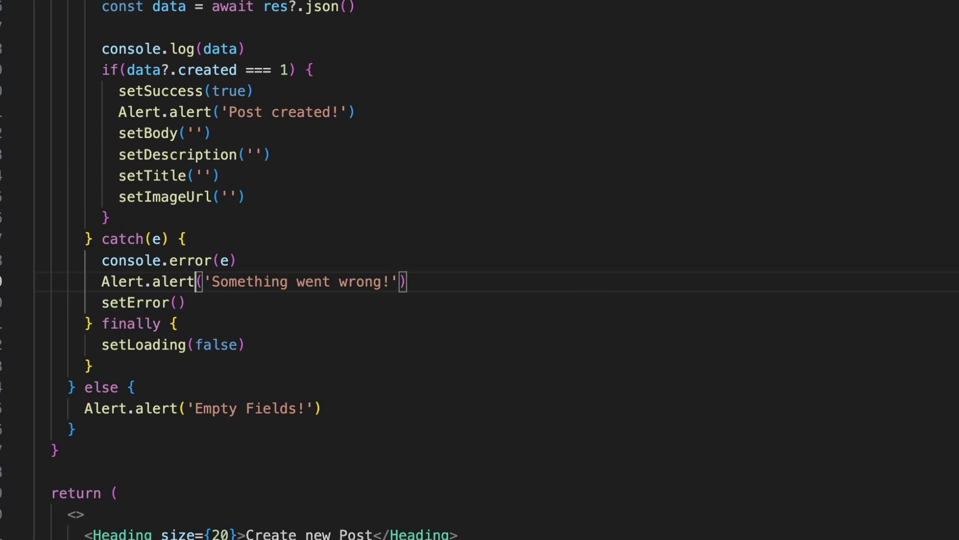
key("shift+alt+Right")
key("Down")
key("Left")
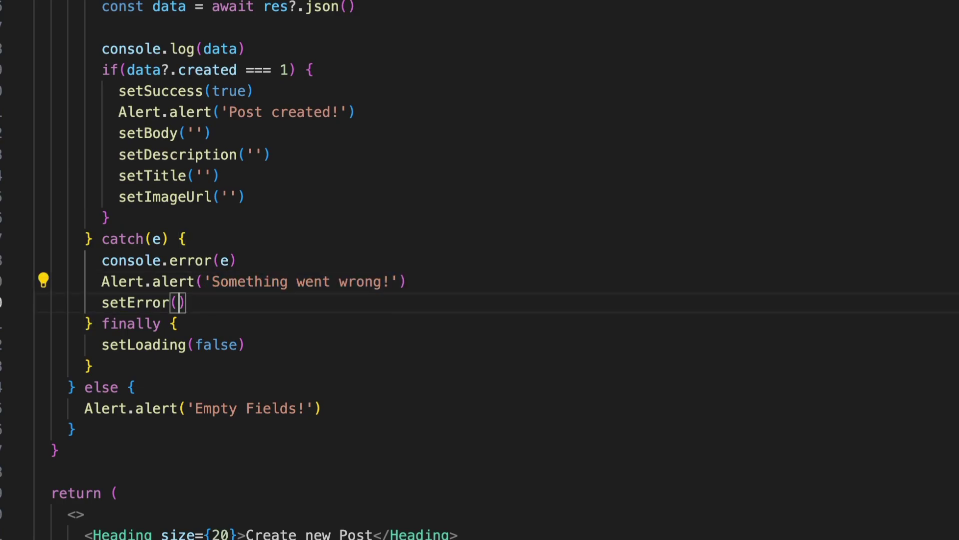
key("Up")
key("ctrl+shift+k")
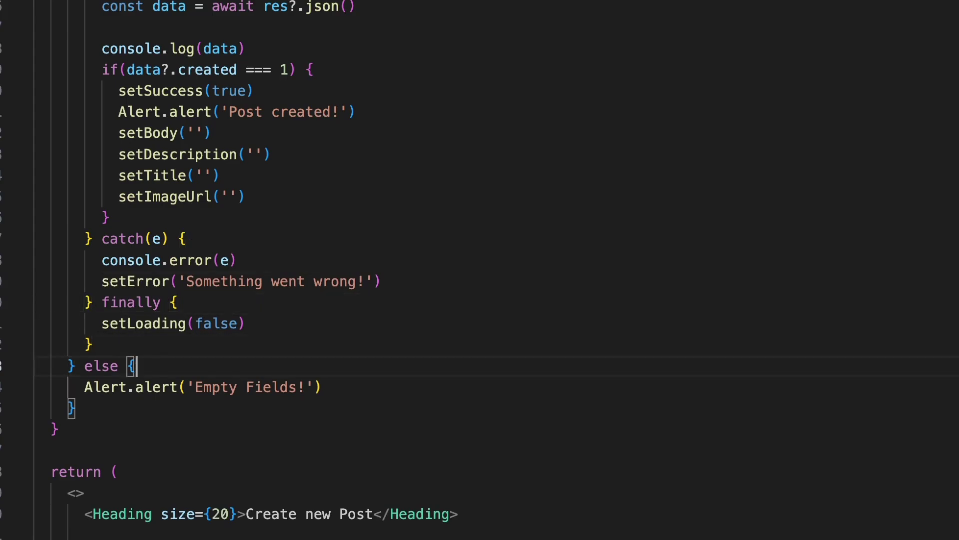
Step: Place a copy of the setError call in the else branch and tidy its layout
key("Return")
key("ctrl+v")
key("ctrl+s")
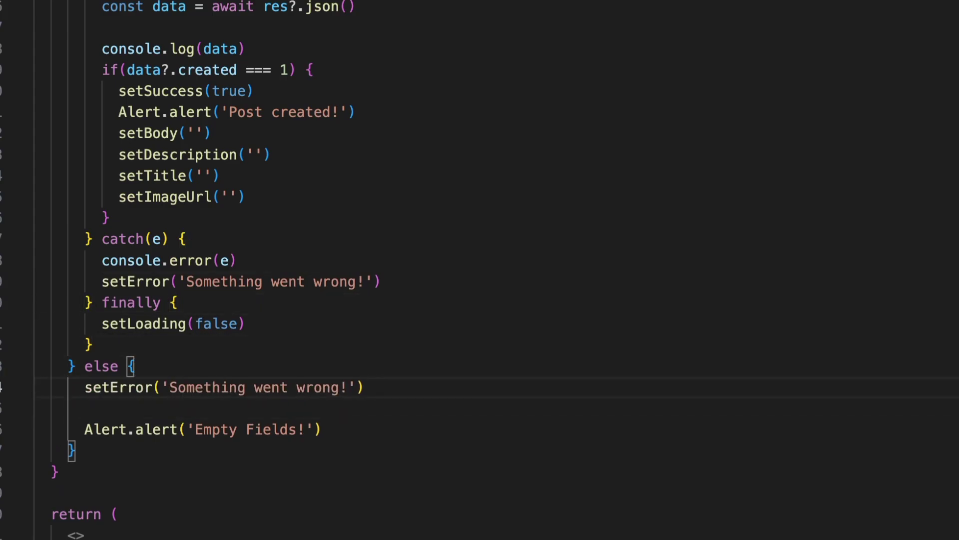
key("BackSpace")
key("Return")
key("Down")
key("BackSpace")
Step: Change the else branch's message to 'Empty Fields!' and delete its alert
key("ctrl+shift+Left")
key("ctrl+shift+Left")
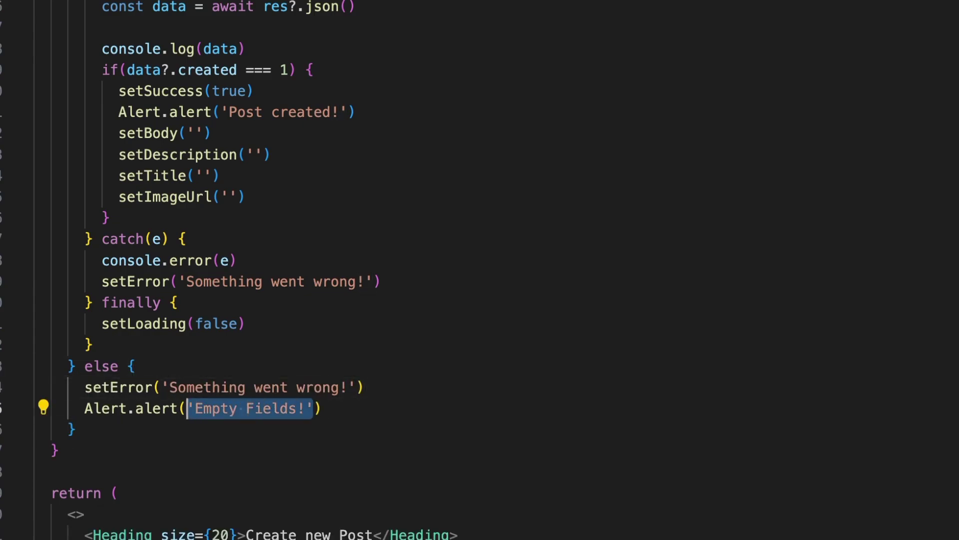
key("ctrl+c")
key("Up")
key("ctrl+shift+Right")
key("ctrl+shift+Right")
key("ctrl+shift+Right")
key("shift+Left")
key("shift+Left")
key("ctrl+v")
key("Down")
key("ctrl+shift+k")
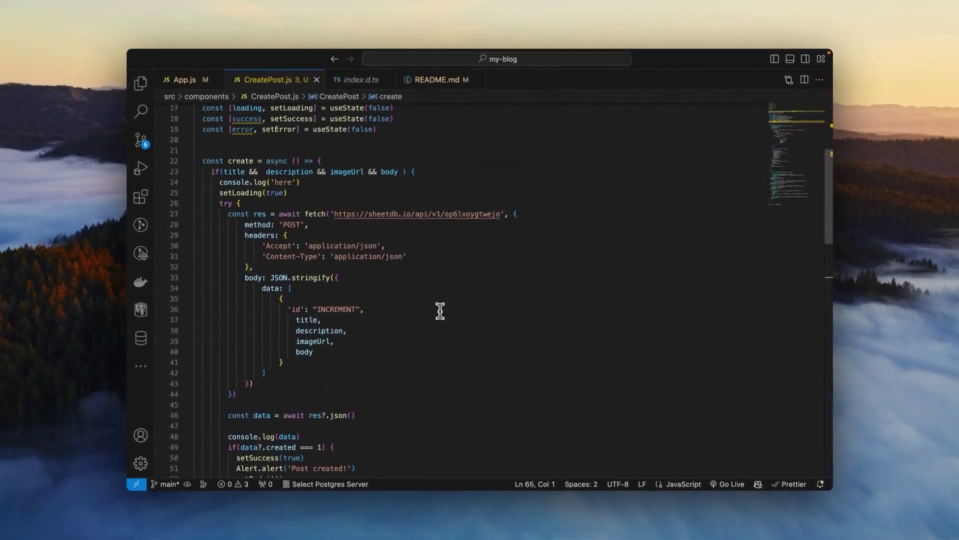
scroll(440, 311, "up", 3)
Step: Start the error and success states as empty strings instead of false
double_click(365, 225)
key("BackSpace")
type("''")
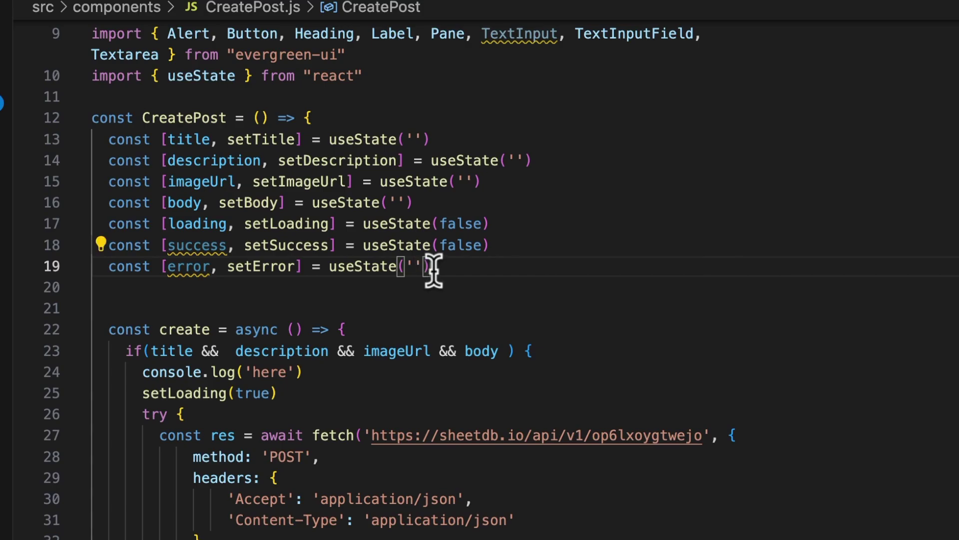
scroll(336, 329, "down", 1)
double_click(465, 217)
type("''")
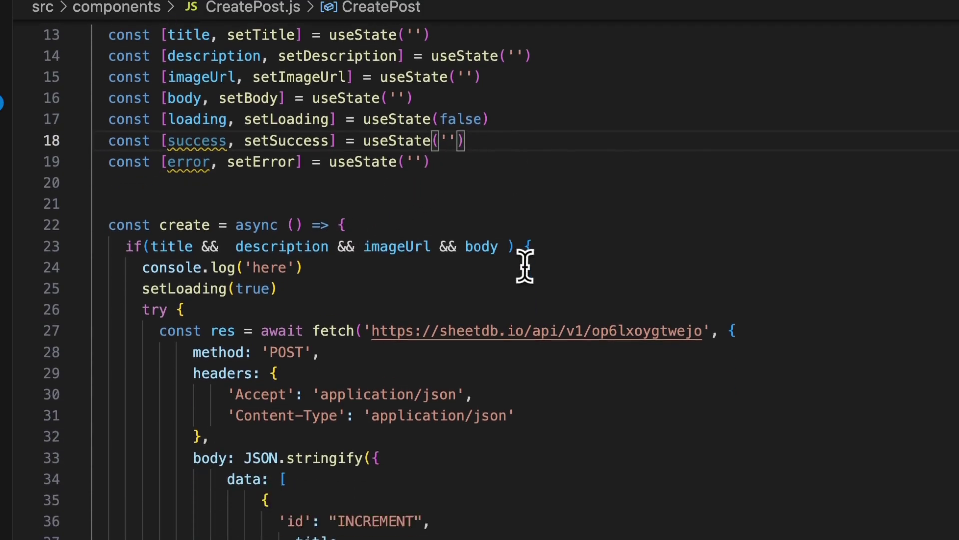
scroll(525, 267, "down", 2)
scroll(524, 267, "down", 3)
scroll(318, 363, "down", 3)
scroll(318, 364, "down", 1)
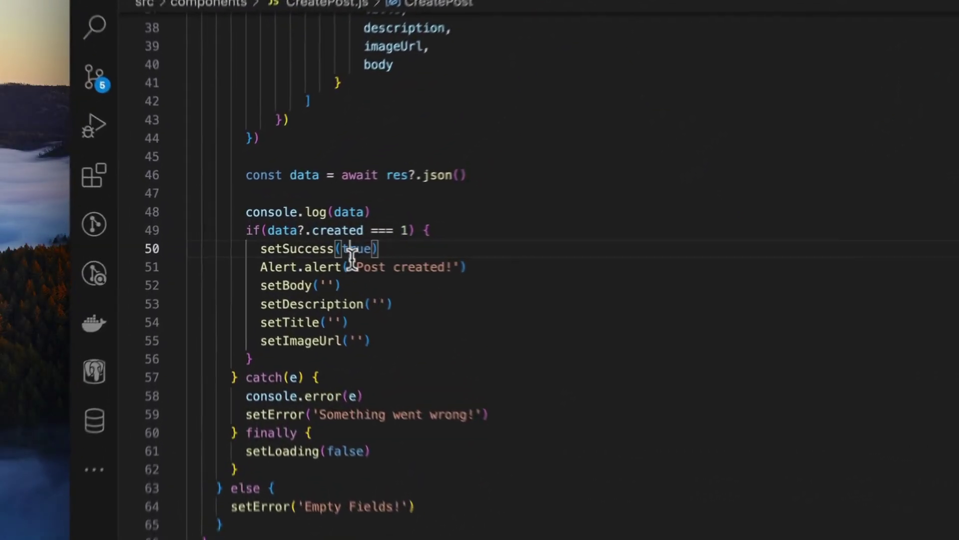
Step: Pass 'Post created!' to setSuccess instead of true and delete the 'Post created!' alert
double_click(289, 239)
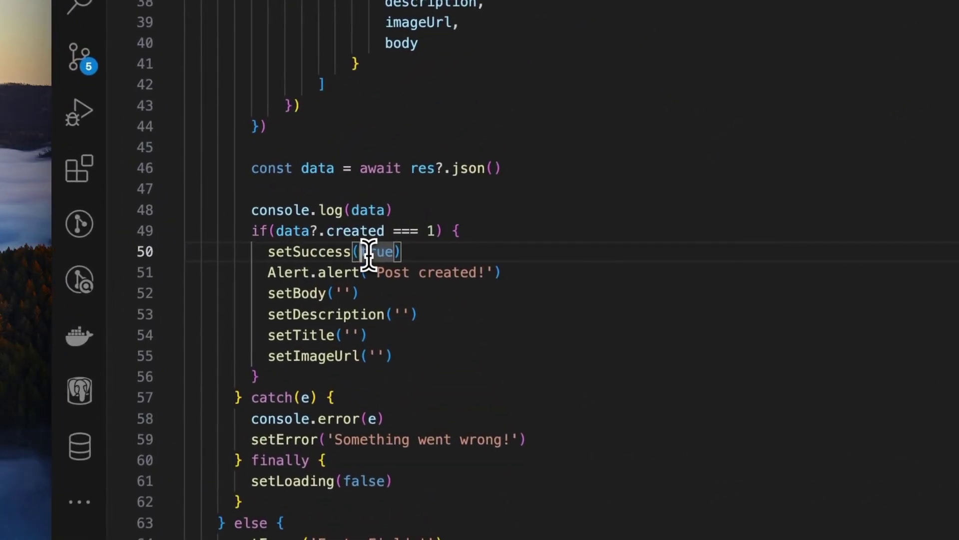
key("BackSpace")
key("Down")
key("ctrl+shift+Right")
key("ctrl+shift+Right")
key("ctrl+shift+Right")
key("Up")
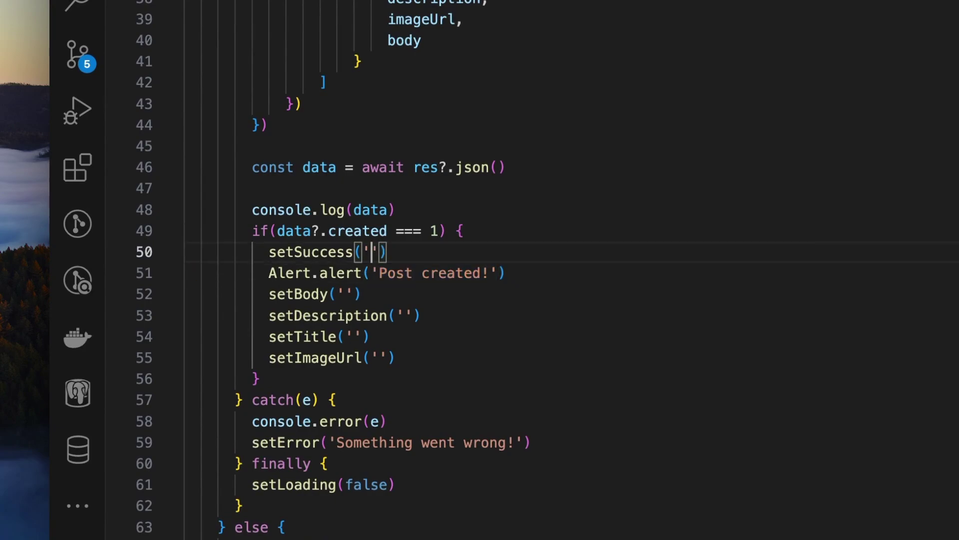
key("ctrl+z")
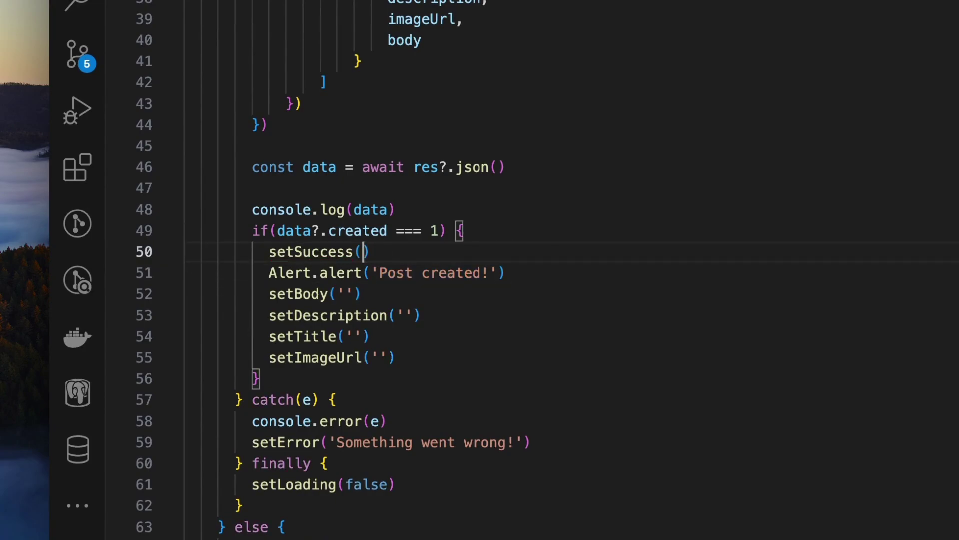
key("ctrl+z")
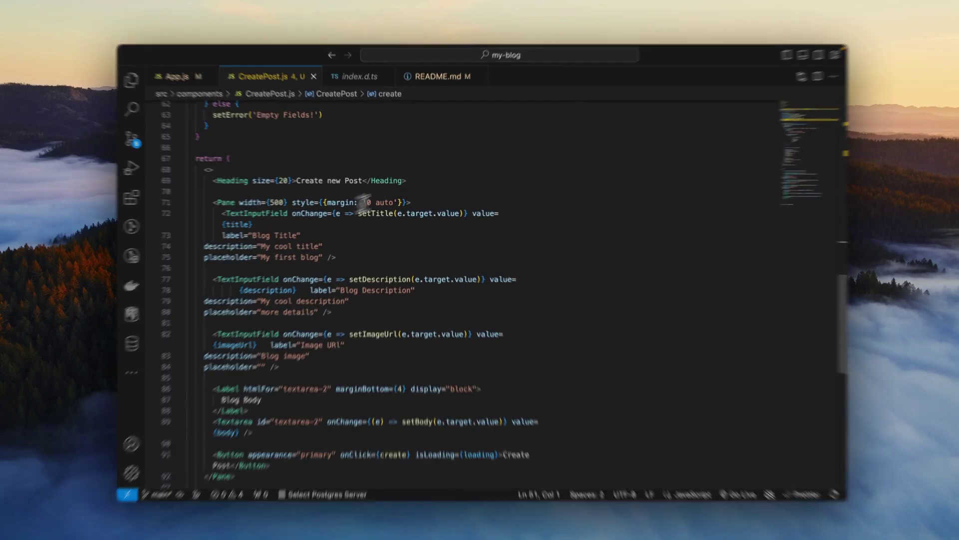
Step: Add an error?.length && <Alert /> block below the heading
left_click(457, 165)
key("Return")
key("Return")
type("{")
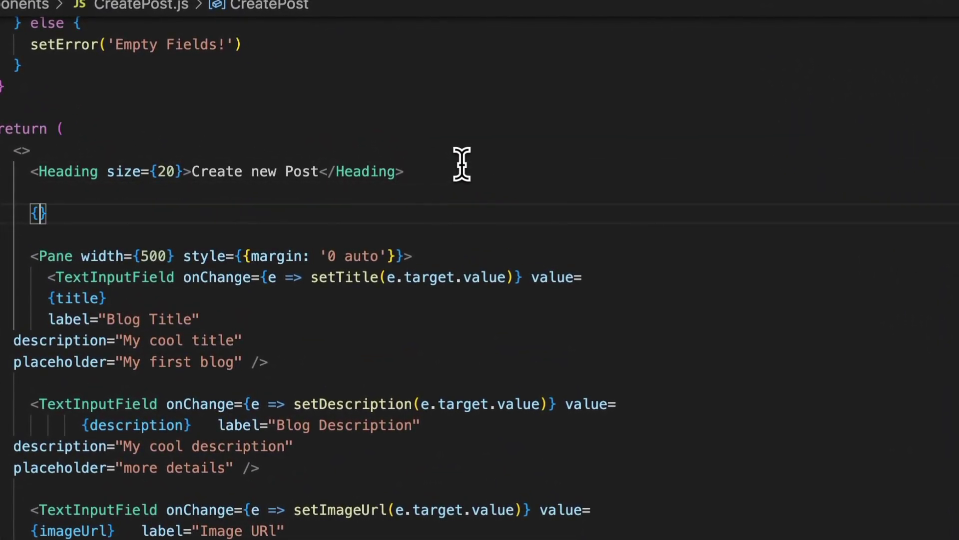
key("Return")
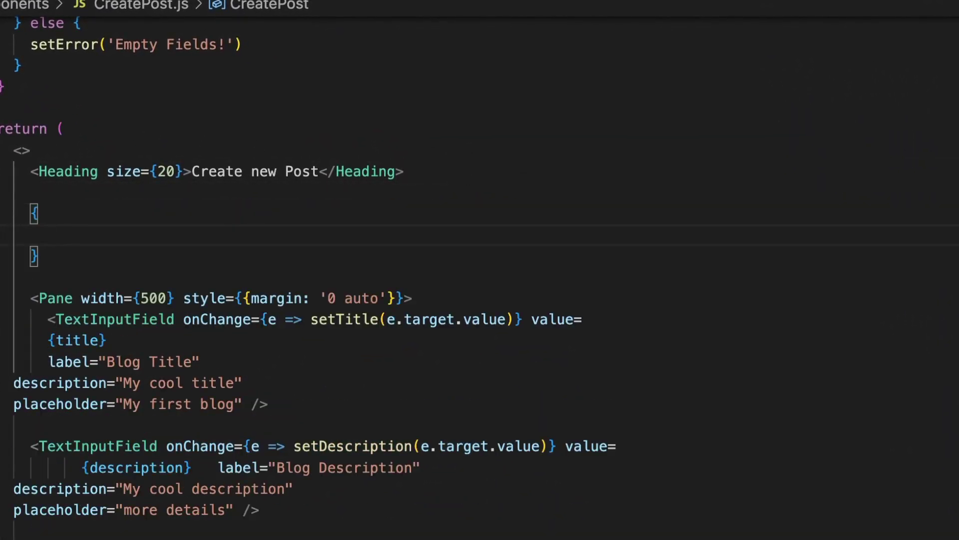
type("error?.l")
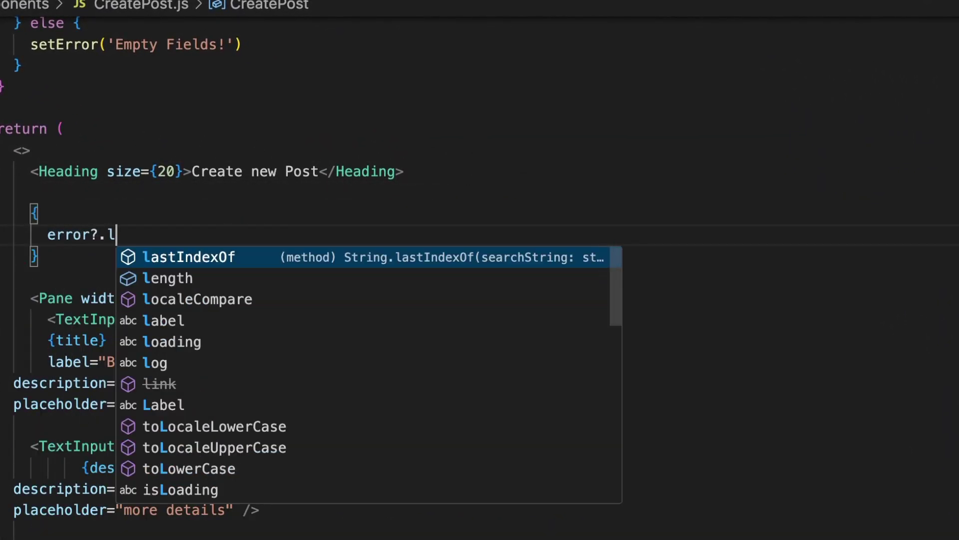
key("Down")
key("Return")
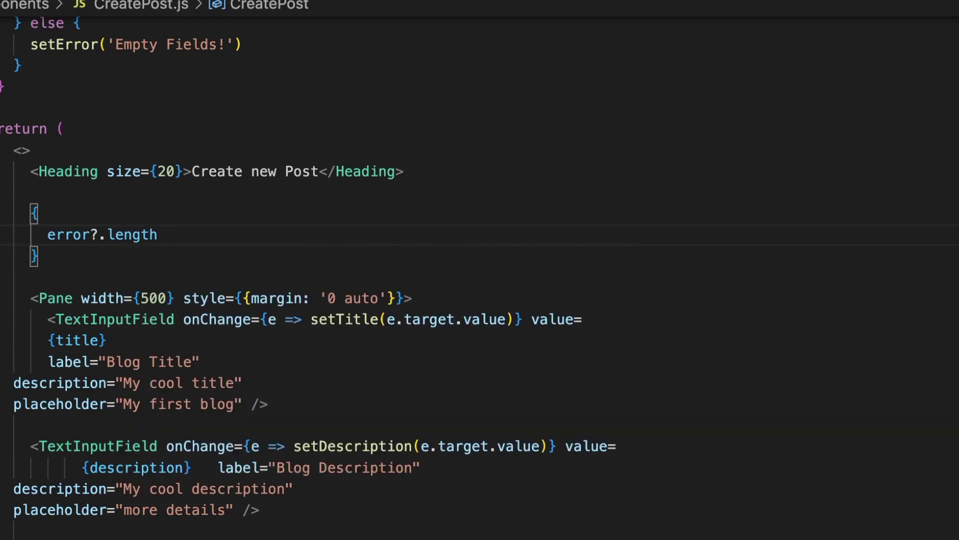
type("Alert")
key("Escape")
type("<")
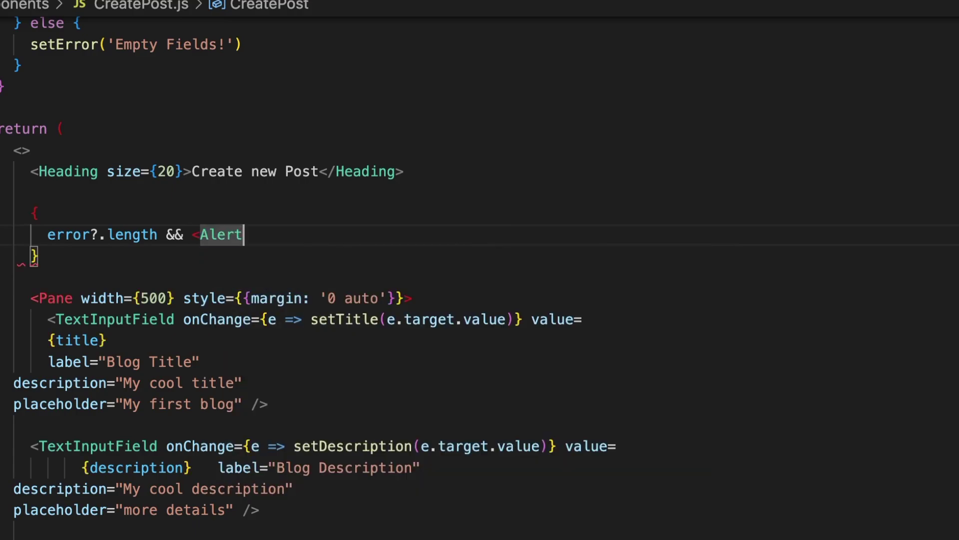
key("ctrl+space")
key("Escape")
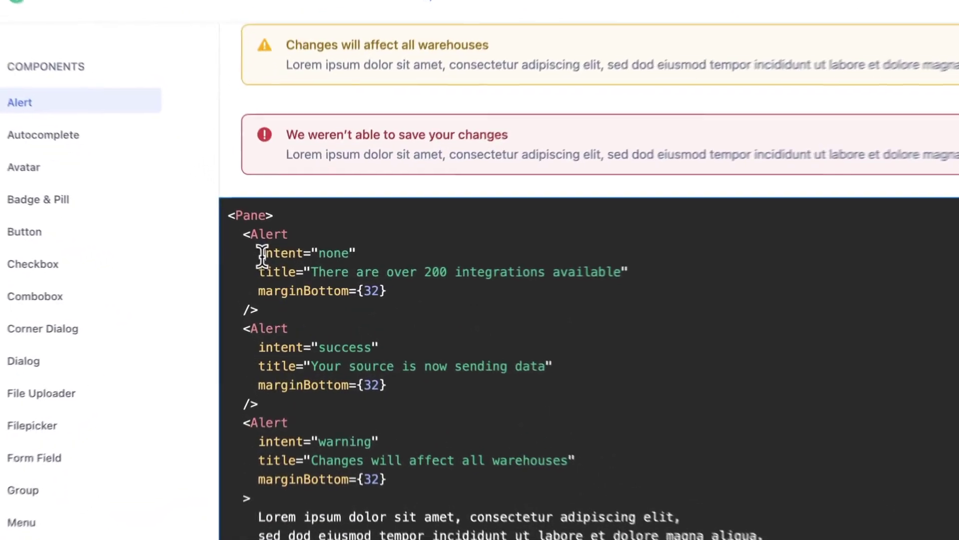
Step: Select the example Alert props, then the danger intent and title lines, in Evergreen's docs
mouse_move(256, 250)
left_mouse_down()
mouse_move(423, 289)
mouse_move(619, 215)
left_mouse_up()
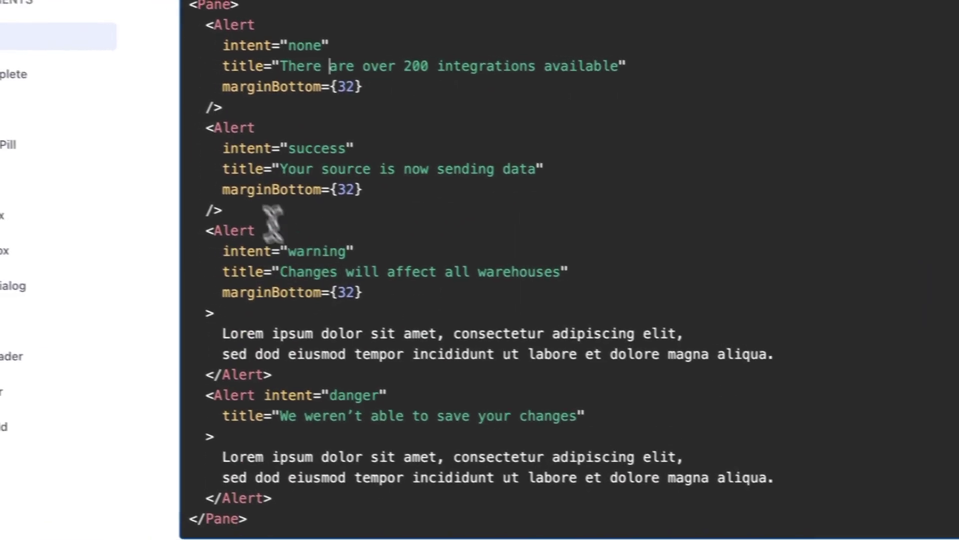
scroll(273, 269, "down", 2)
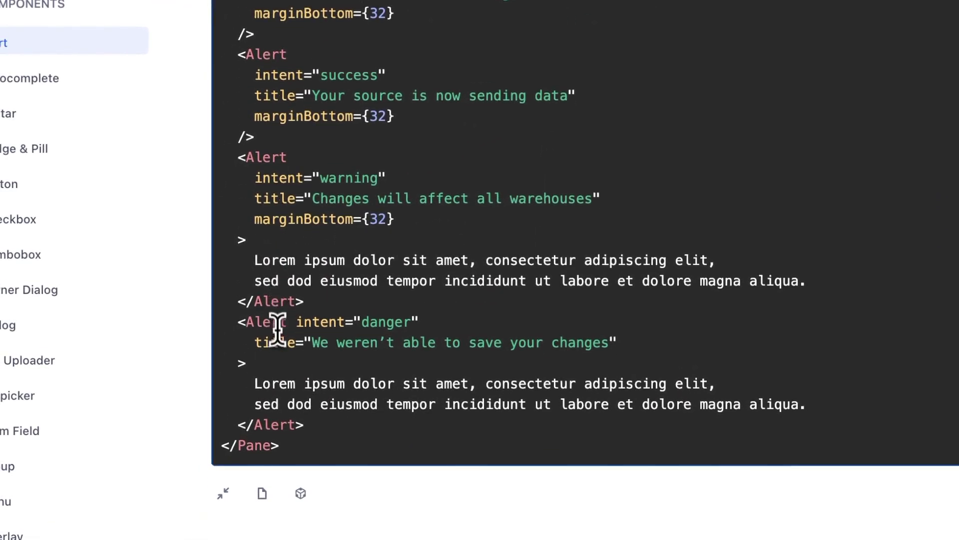
scroll(277, 328, "down", 2)
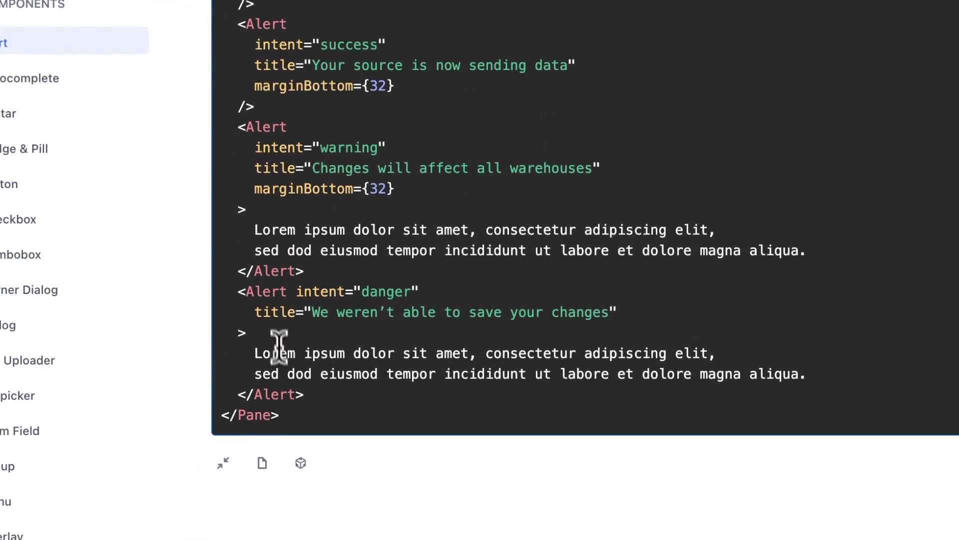
scroll(278, 343, "down", 1)
left_click_drag(297, 273, 613, 293)
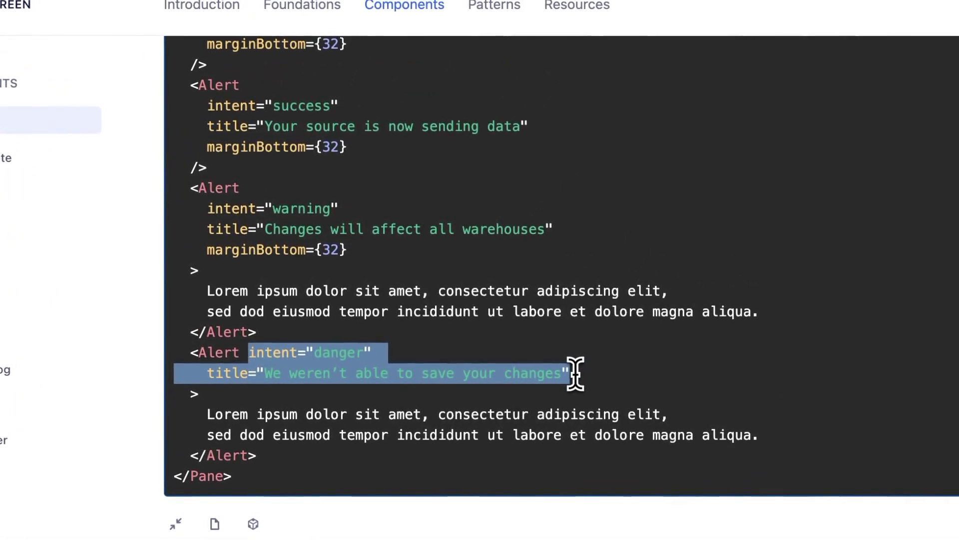
Step: Give the error Alert intent="danger" and title={error} on a single line
key("super+Tab")
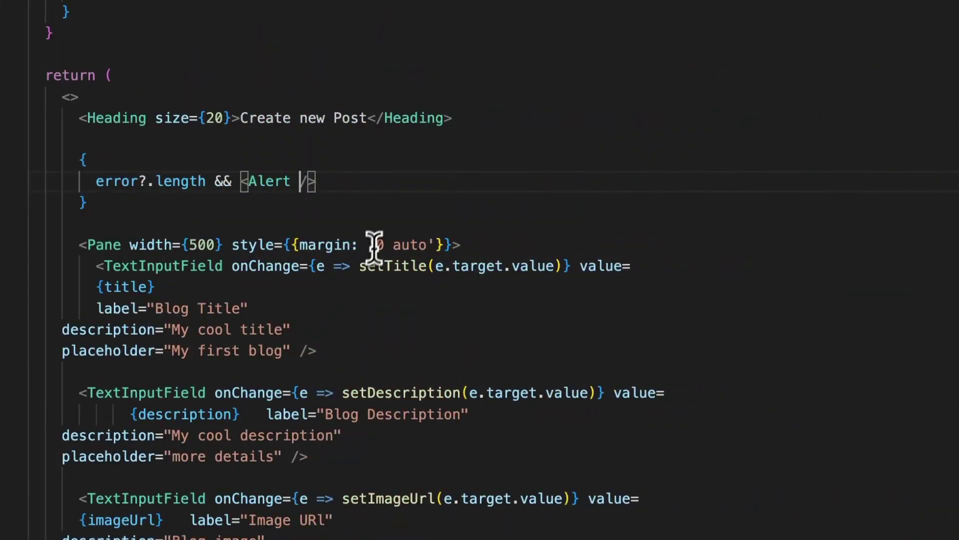
key("ctrl+v")
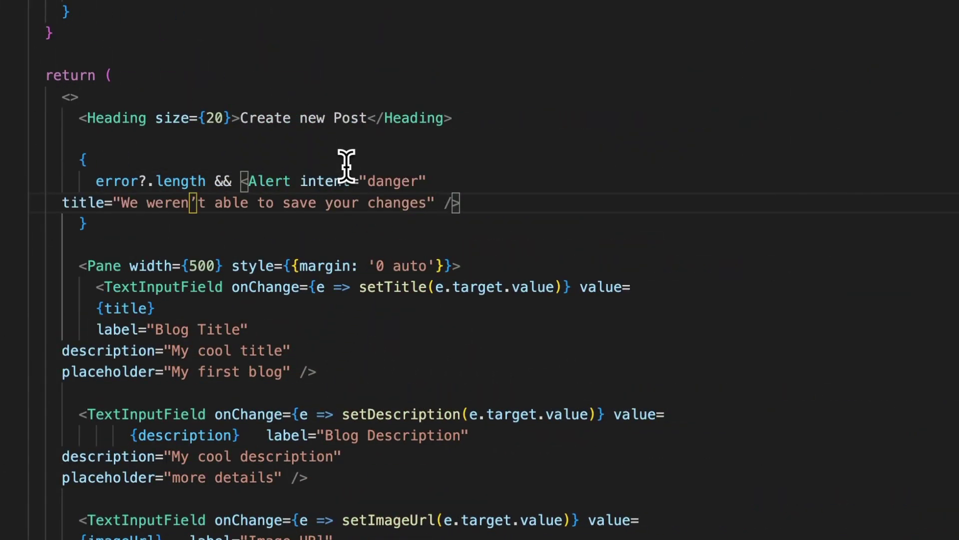
key("ctrl+Left")
key("ctrl+Left")
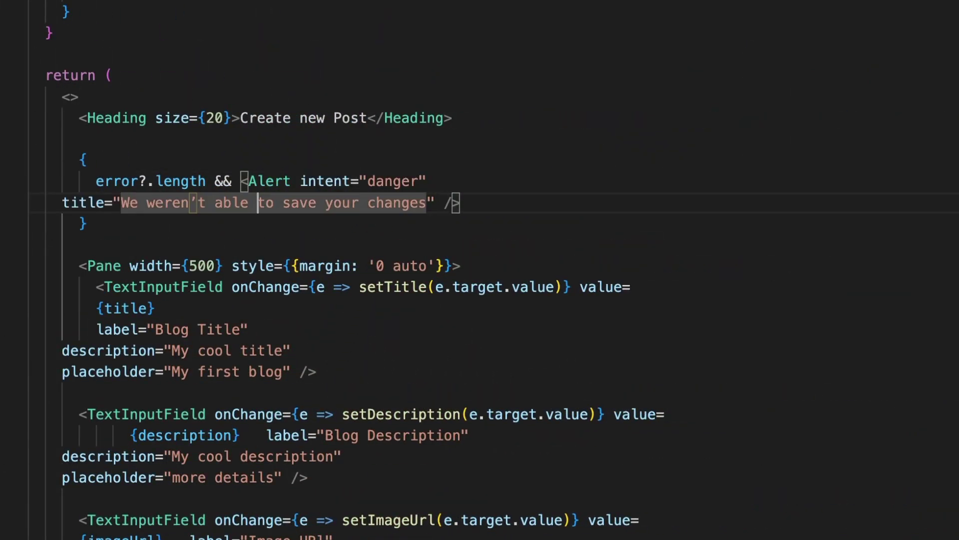
key("Left")
key("shift+End")
key("shift+Left")
type("{")
key("BackSpace")
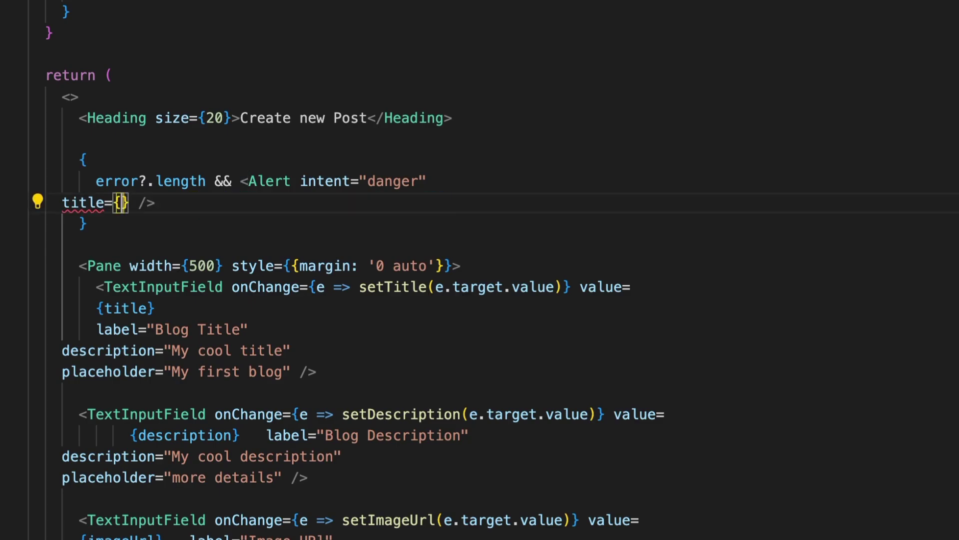
type("err")
key("Return")
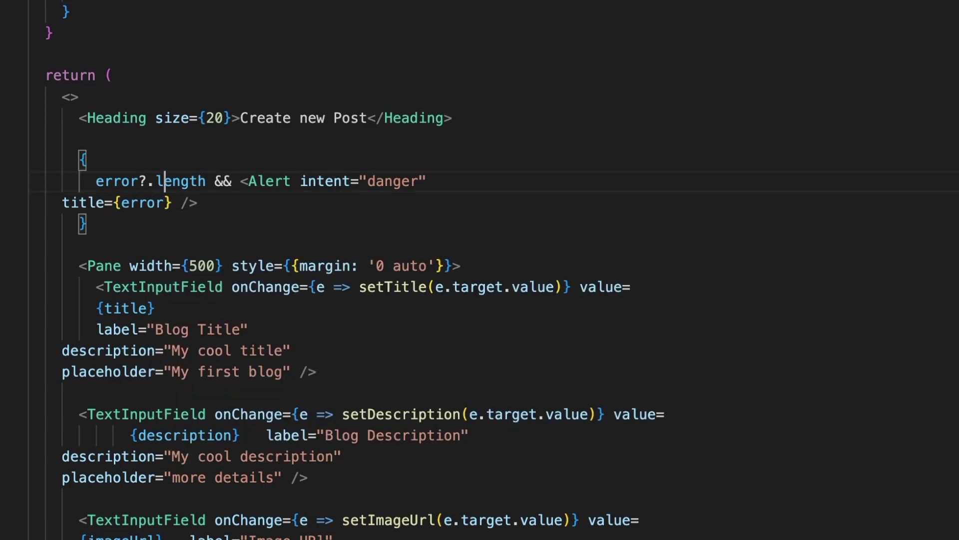
key("Home")
key("BackSpace")
key("BackSpace")
key("BackSpace")
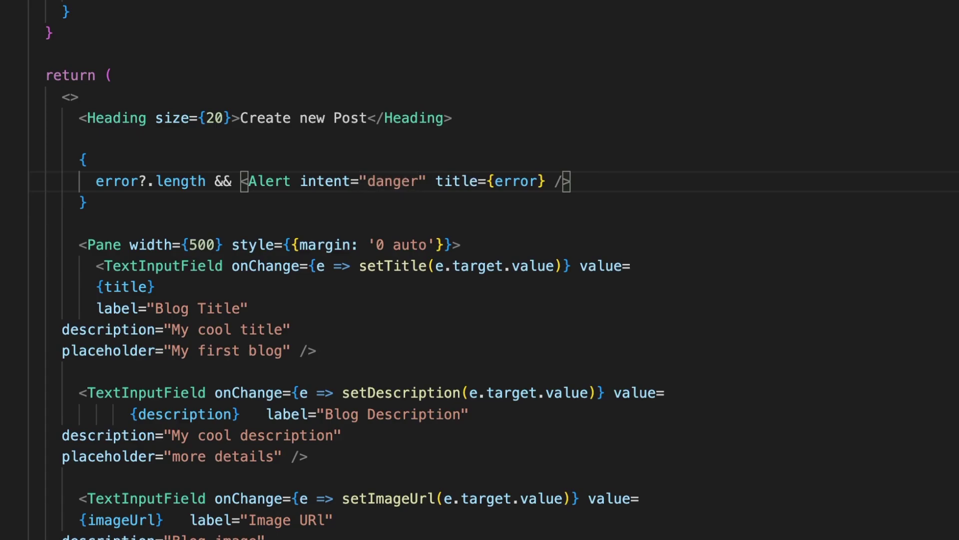
Step: Duplicate the error Alert block and rename error and danger to success in the copy
left_click_drag(88, 202, 30, 139)
key("ctrl+c")
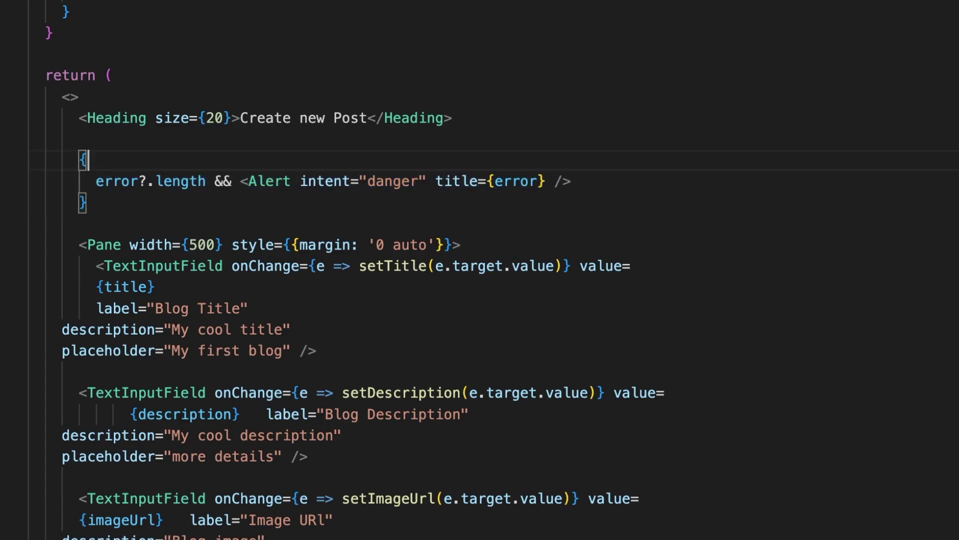
key("ctrl+v")
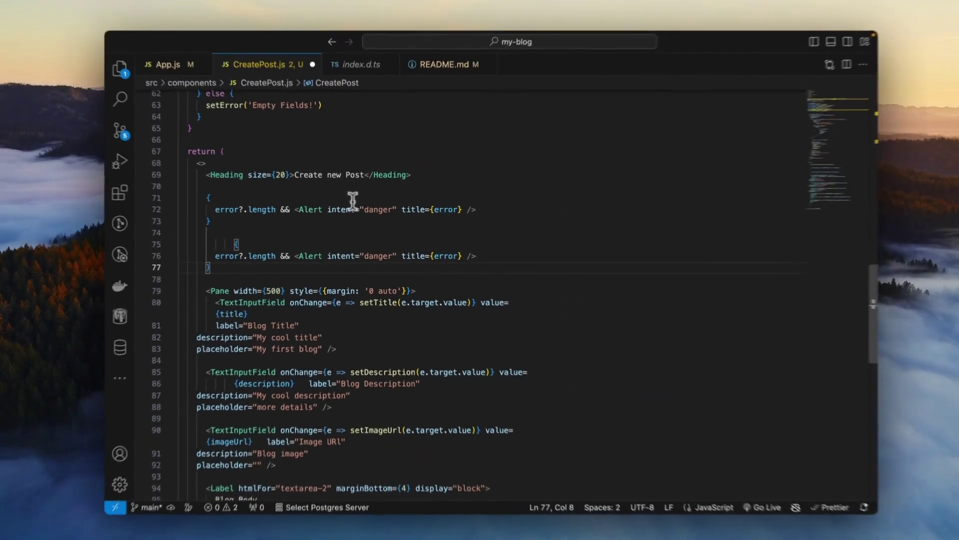
key("ctrl+s")
key("alt+shift+Left")
type("succ")
key("Return")
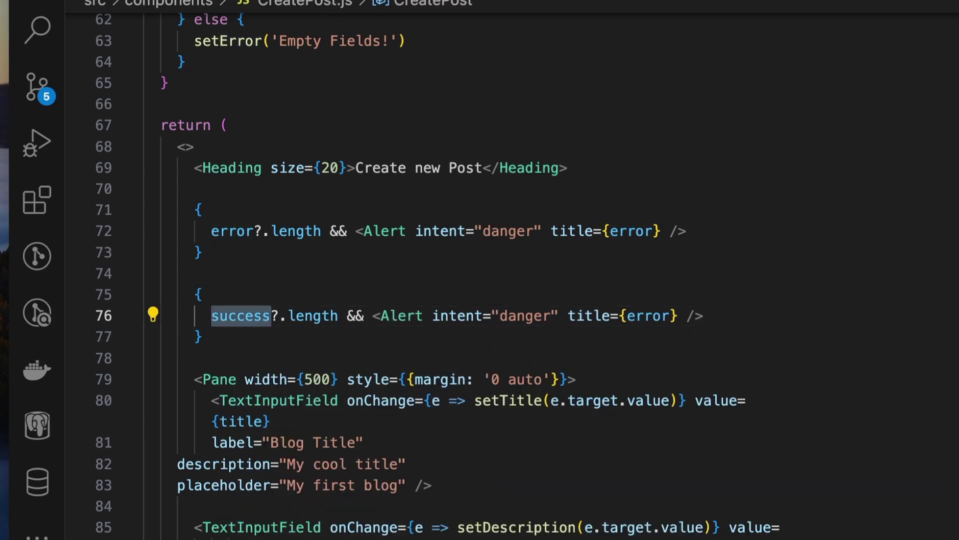
key("alt+Right")
key("alt+Right")
key("alt+Right")
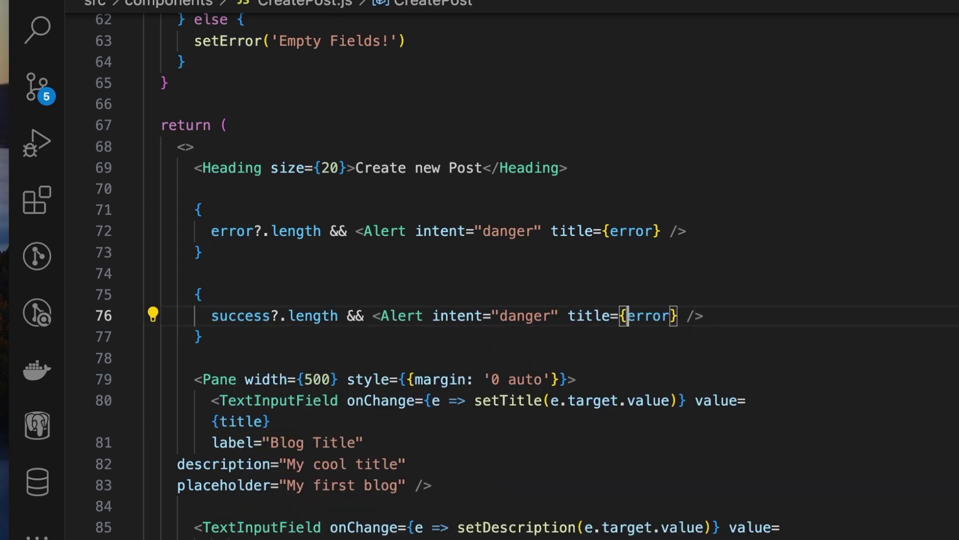
key("alt+Right")
key("alt+Right")
key("alt+shift+Left")
type("success")
key("alt+Left")
key("alt+shift+Right")
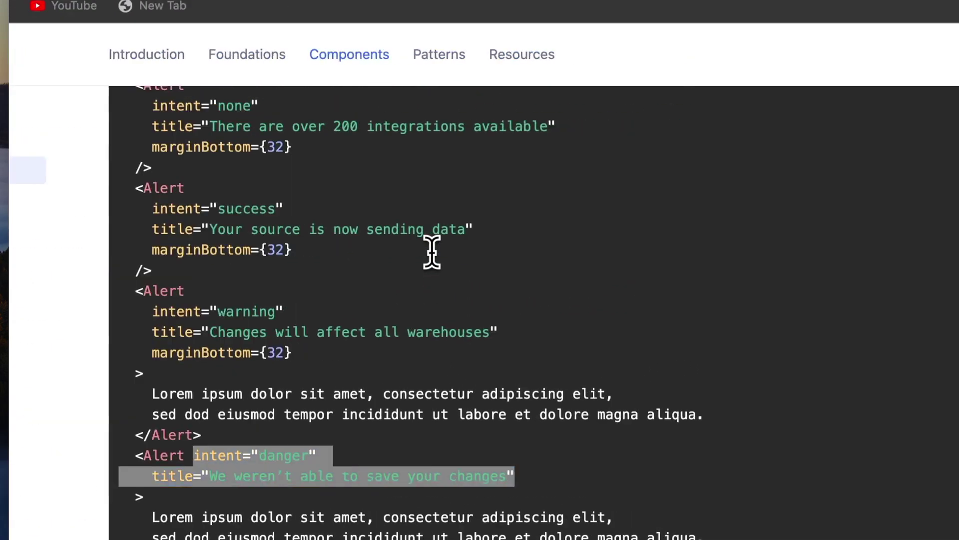
type("success?.length && <Alert intent=\"success\" title={success} />")
key("super+Tab")
Step: Paste the third blog's image URL from the sheet into the Image URI field
key("super+1")
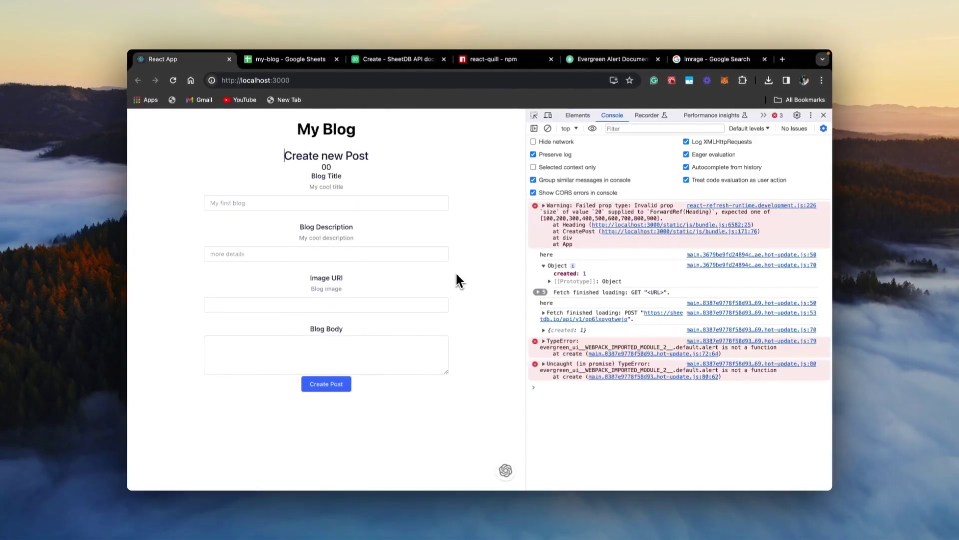
key("super+2")
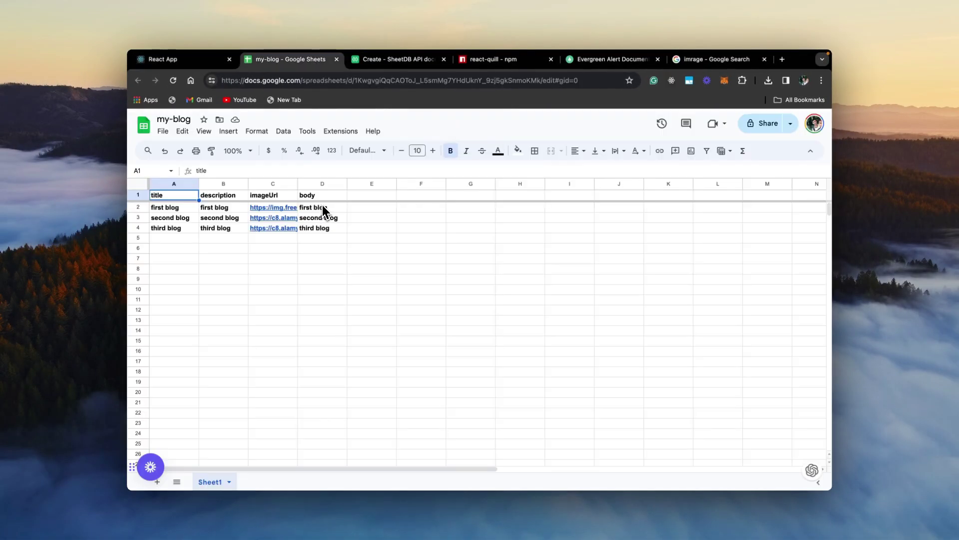
key("super+1")
key("super+2")
left_click(182, 236)
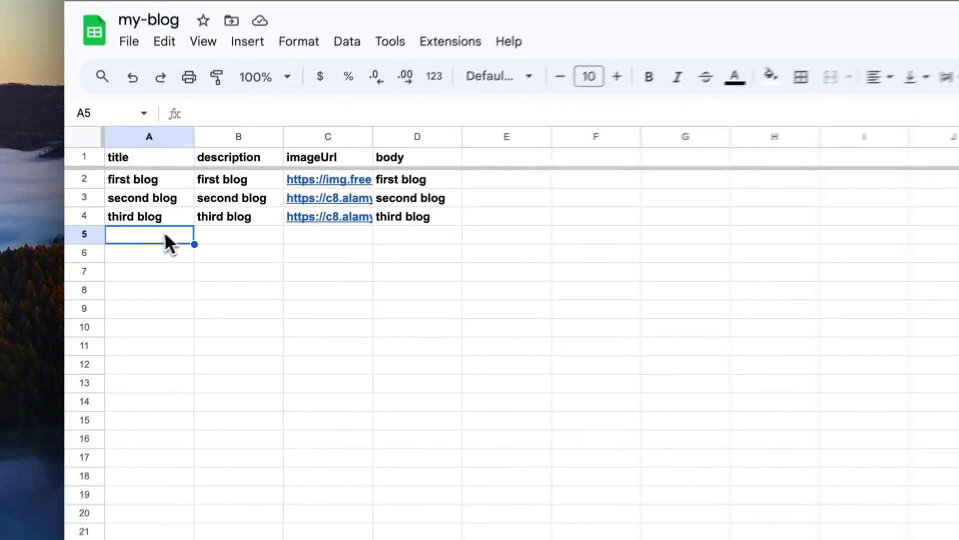
key("Up")
key("Right")
key("Right")
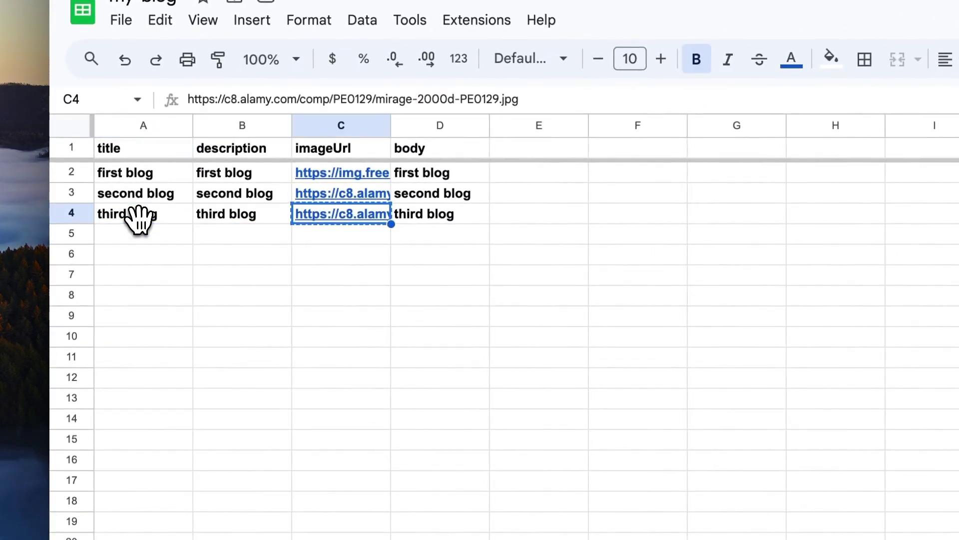
key("super+1")
left_click(293, 265)
left_click(327, 367)
key("ctrl+v")
Step: Paste the third blog's text from the sheet into the Blog Body field
key("super+2")
left_click(236, 219)
key("ctrl+c")
key("super+1")
left_click(278, 165)
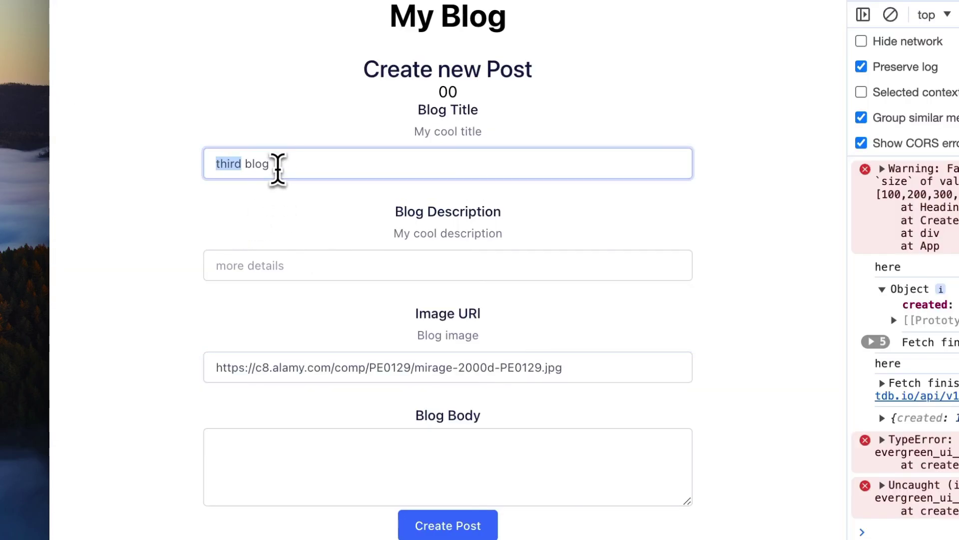
type("ht")
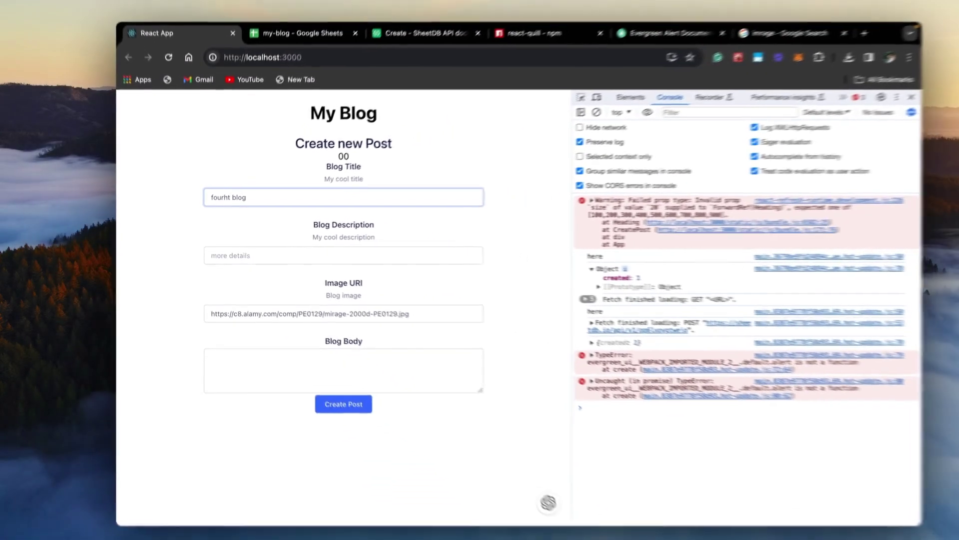
left_click_drag(211, 203, 241, 204)
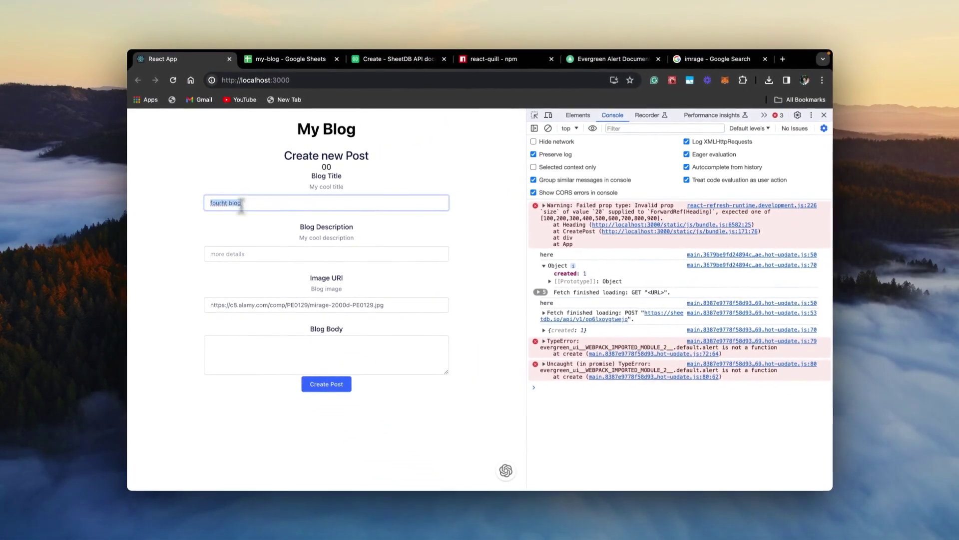
left_click(283, 257)
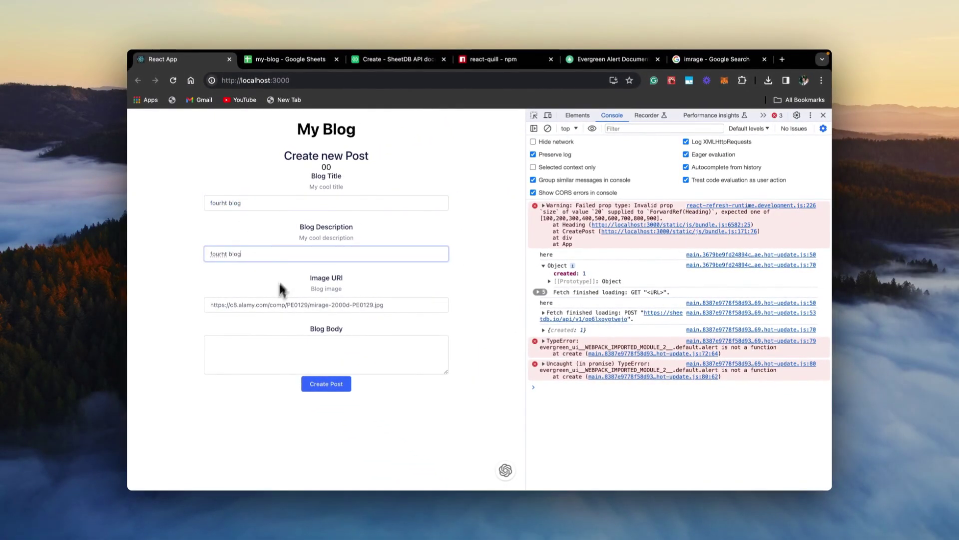
left_click(256, 358)
key("super+v")
Step: Submit the post for 'Post created!', then resubmit with empty fields for 'Empty Fields!'
left_click(328, 387)
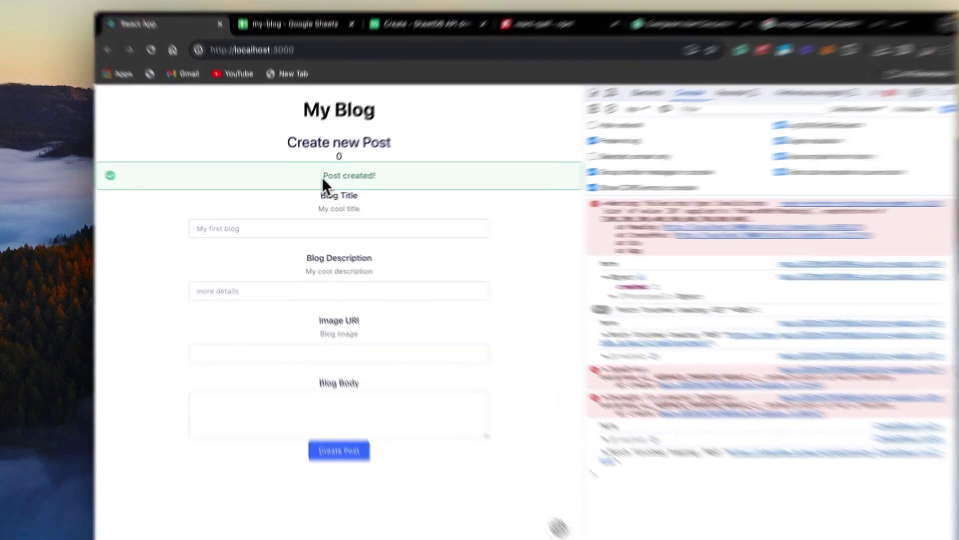
triple_click(322, 182)
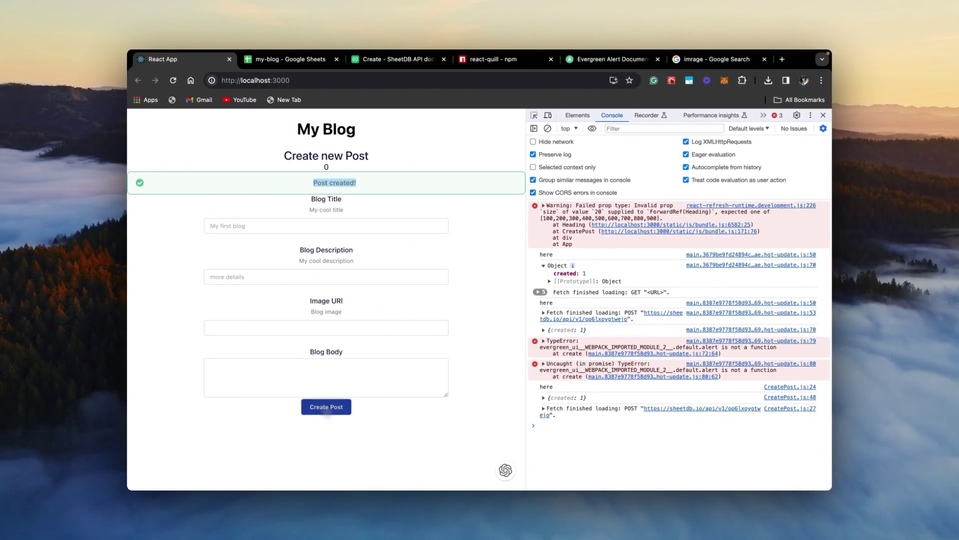
left_click(327, 410)
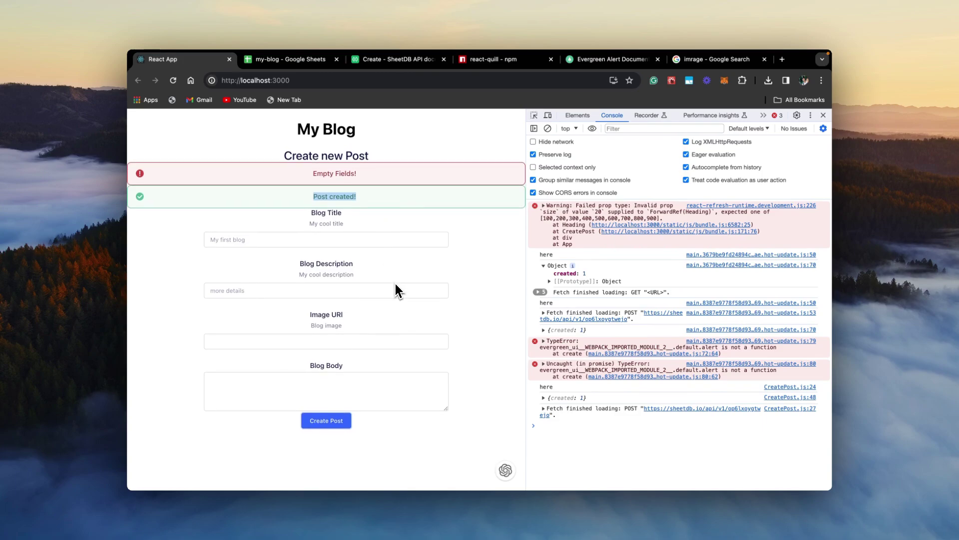
Step: Close developer tools and view the Properties tab of Evergreen's Alert docs
key("super+alt+i")
key("ctrl+Tab")
key("ctrl+Tab")
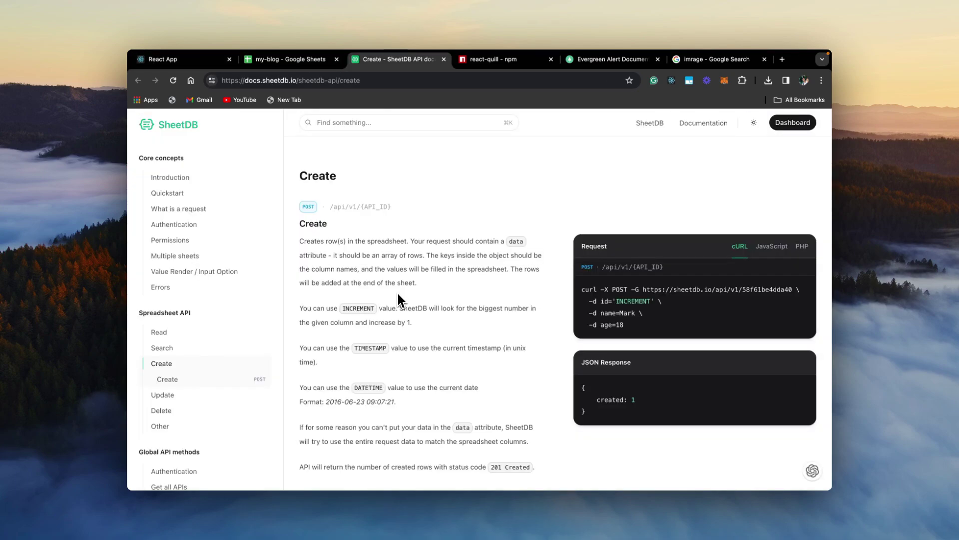
key("ctrl+Tab")
scroll(417, 312, "down", 1)
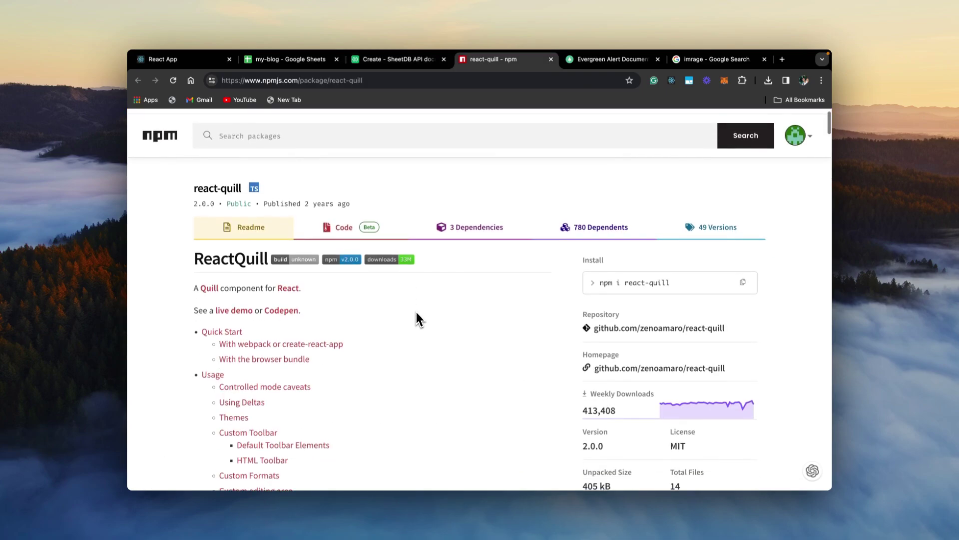
key("ctrl+Tab")
scroll(405, 322, "down", 2)
scroll(388, 328, "down", 1)
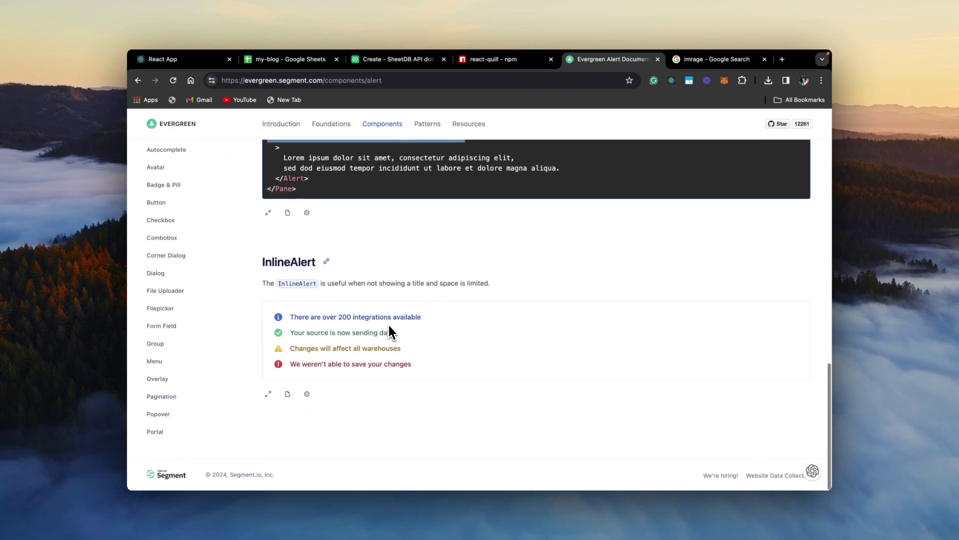
scroll(388, 326, "up", 4)
scroll(389, 330, "up", 1)
scroll(389, 328, "up", 2)
scroll(391, 328, "up", 1)
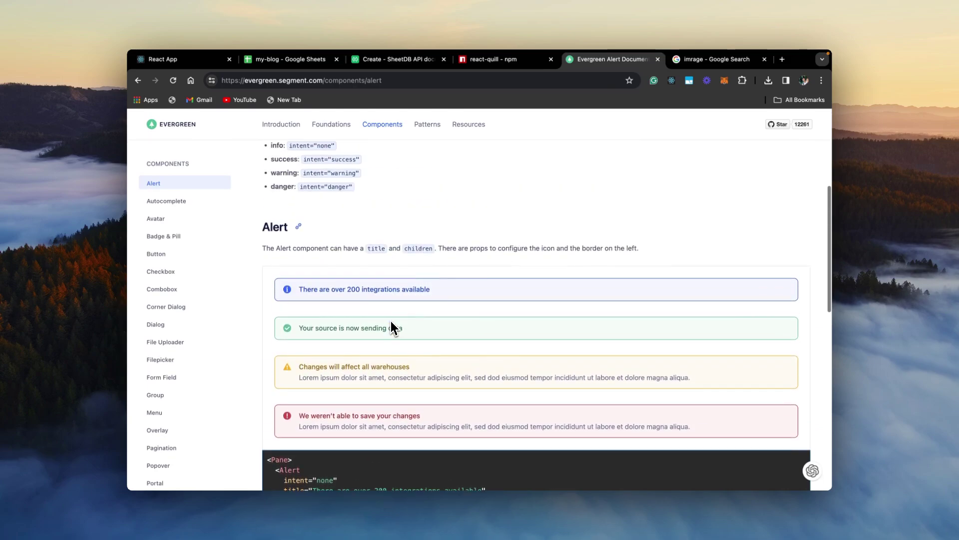
scroll(390, 328, "up", 1)
scroll(390, 322, "up", 1)
scroll(391, 323, "up", 2)
scroll(390, 322, "up", 1)
scroll(391, 322, "up", 2)
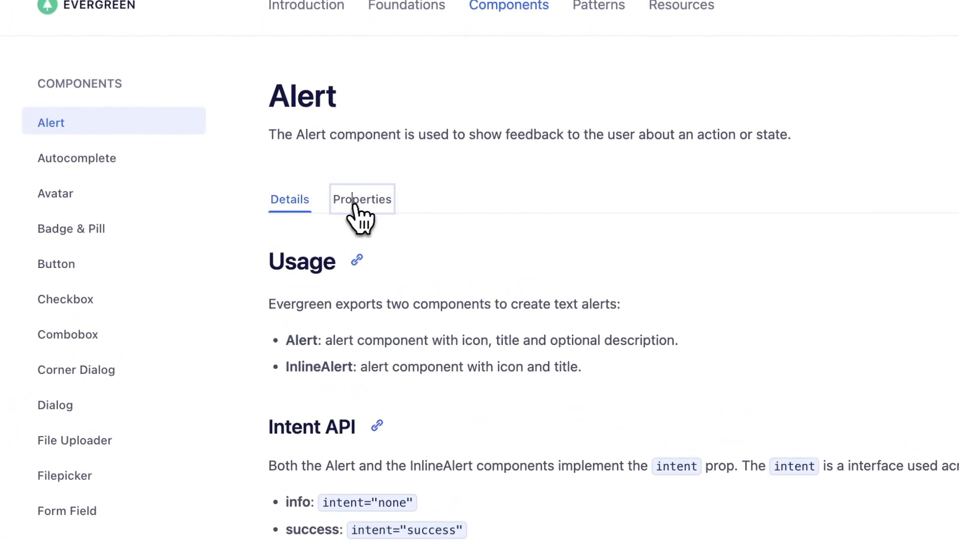
left_click(363, 201)
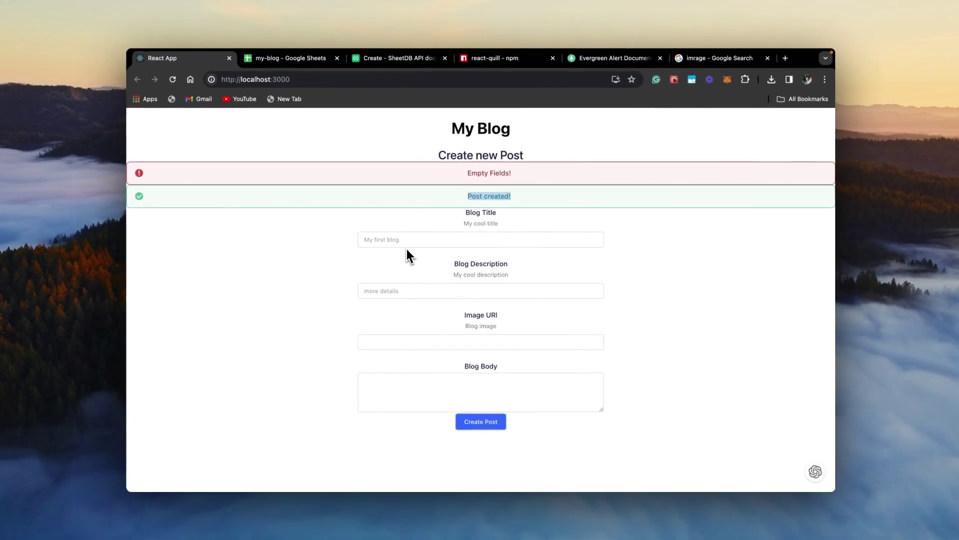
key("super+Tab")
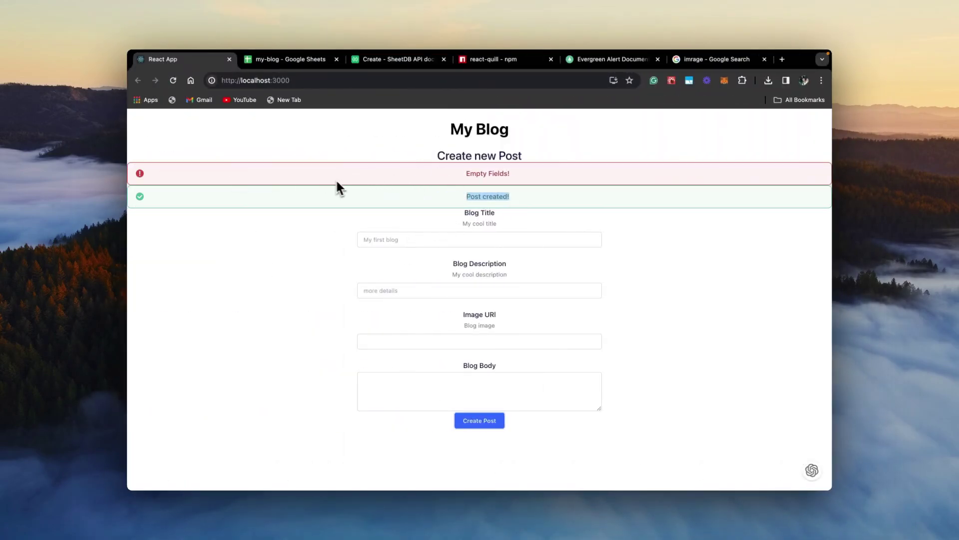
Step: Reset messages with setError('') and setSuccess('') at the top of create
key("super+Tab")
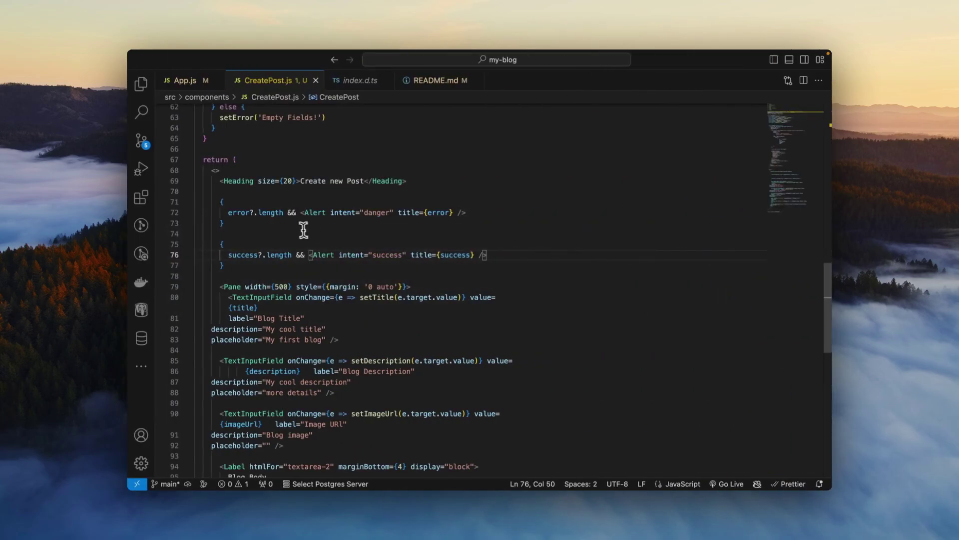
scroll(303, 226, "up", 1)
scroll(299, 229, "up", 3)
scroll(299, 229, "up", 2)
scroll(299, 229, "up", 4)
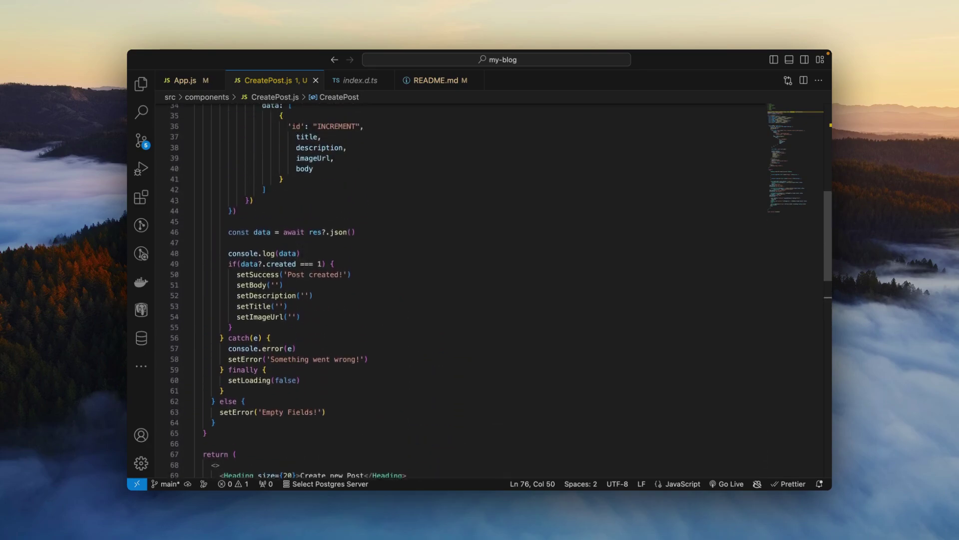
scroll(299, 228, "up", 6)
scroll(299, 229, "up", 1)
scroll(313, 255, "up", 1)
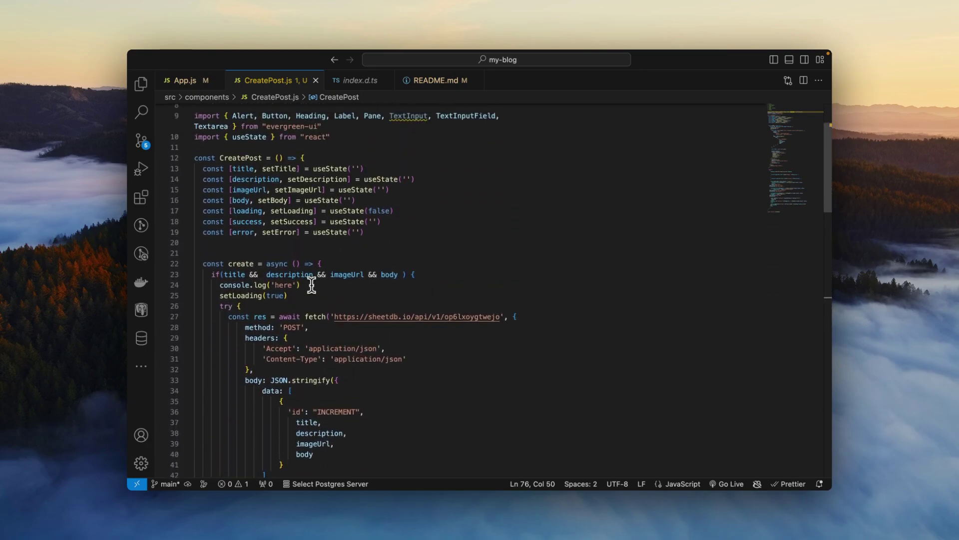
left_click(400, 259)
key("Return")
type("set")
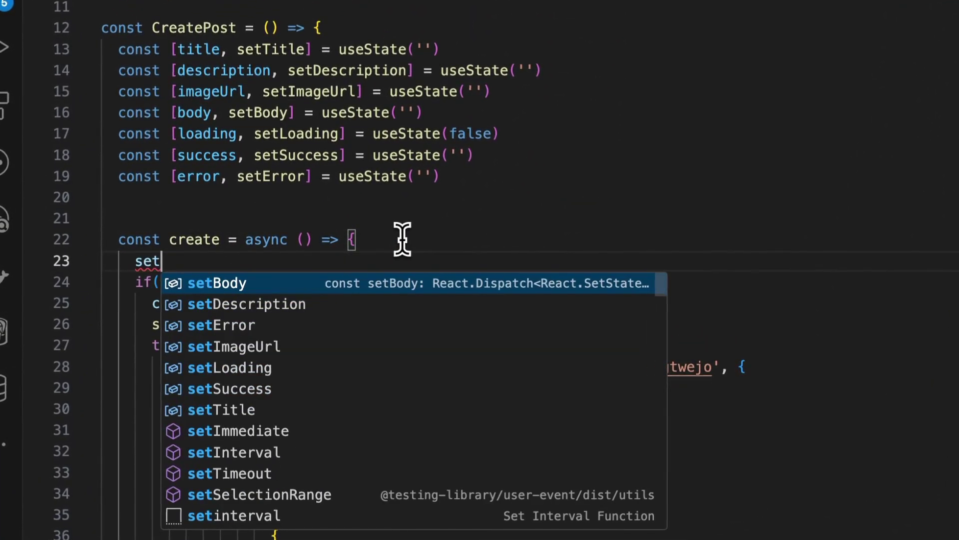
key("Down")
key("Down")
key("Return")
type("('")
key("End")
key("Return")
type("setS")
key("Return")
type("('")
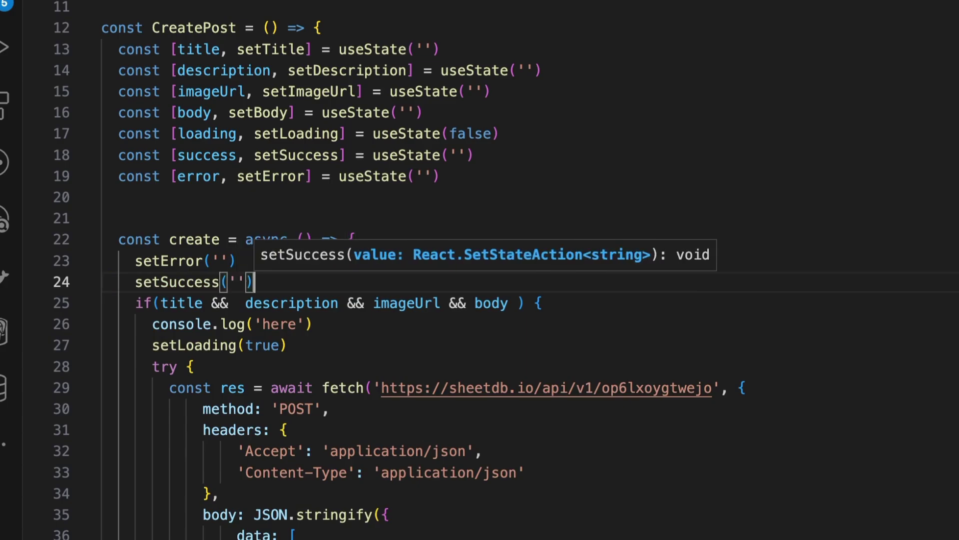
key("End")
scroll(318, 314, "down", 2)
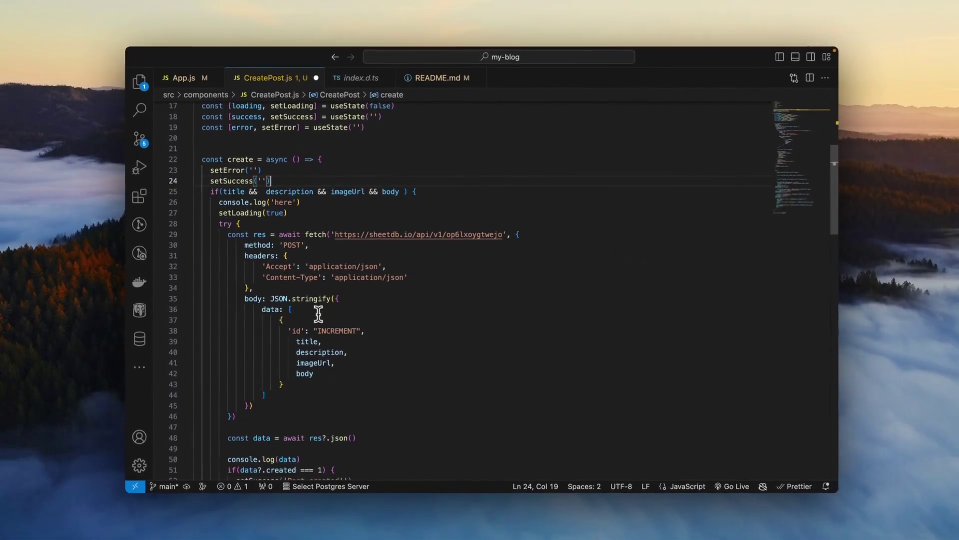
scroll(318, 313, "down", 4)
scroll(318, 314, "down", 6)
scroll(318, 314, "down", 3)
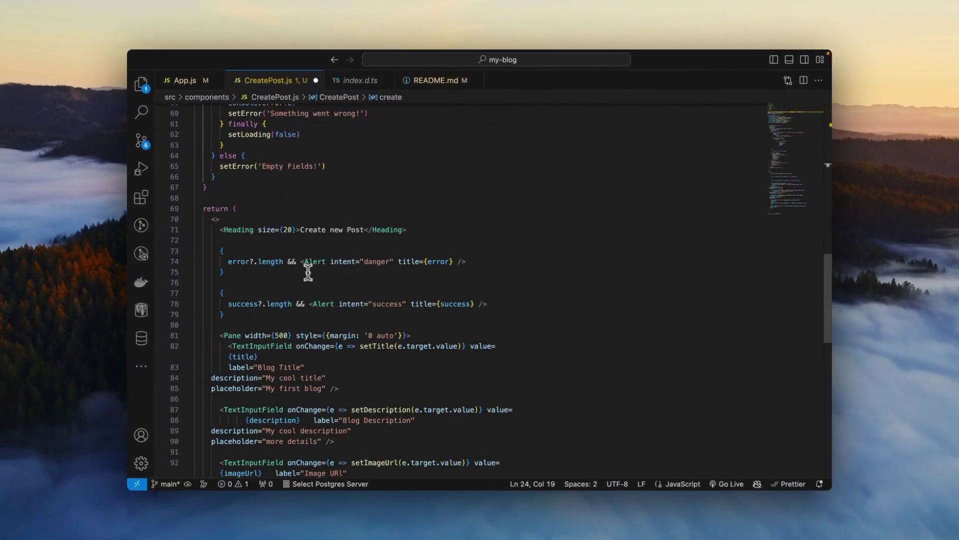
Step: Rewrite the error and success alert conditions as ? <Alert/> : '' ternaries
double_click(291, 262)
type("?")
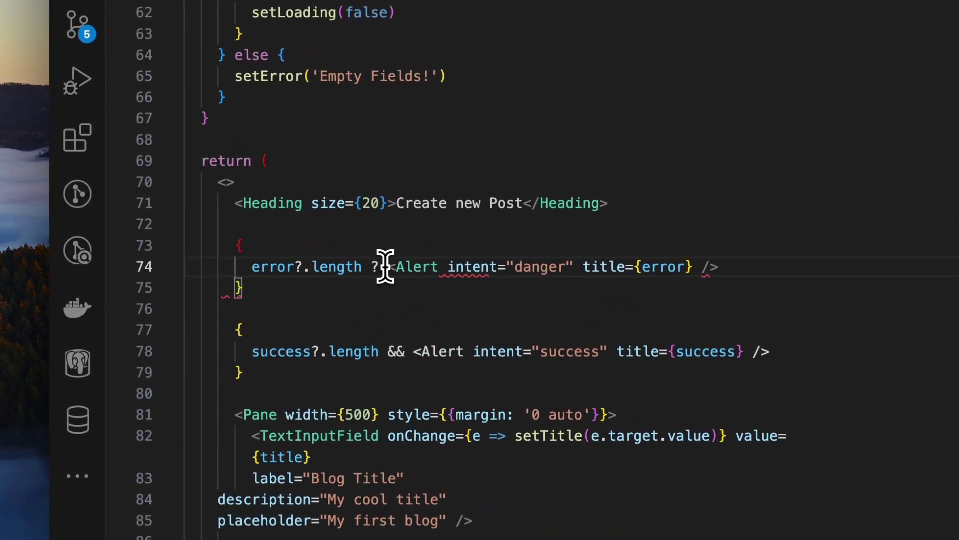
type("\"")
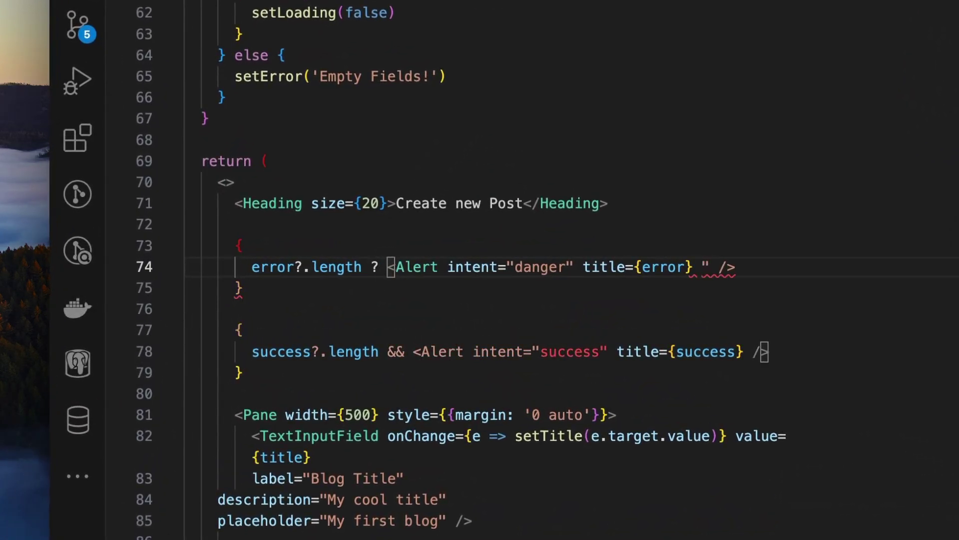
key("BackSpace")
key("BackSpace")
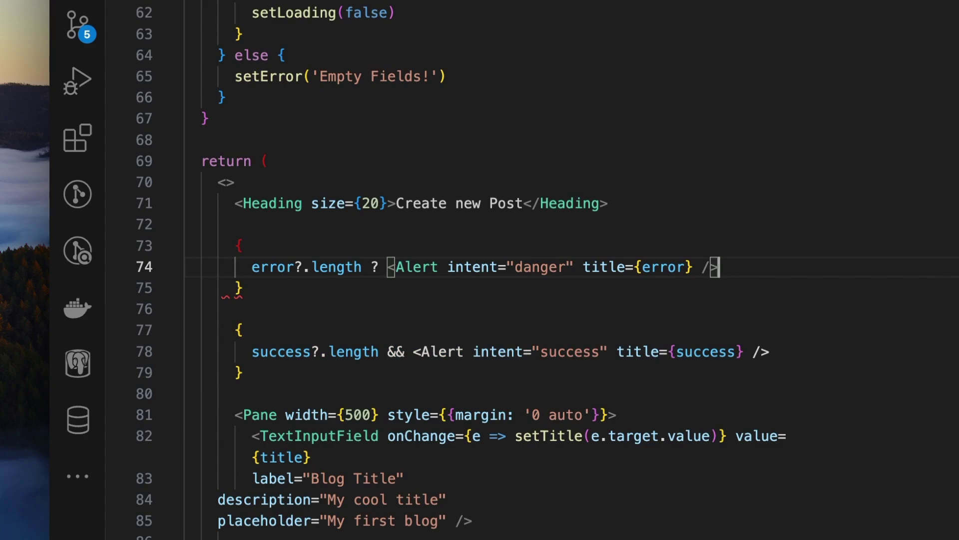
key("End")
type(":")
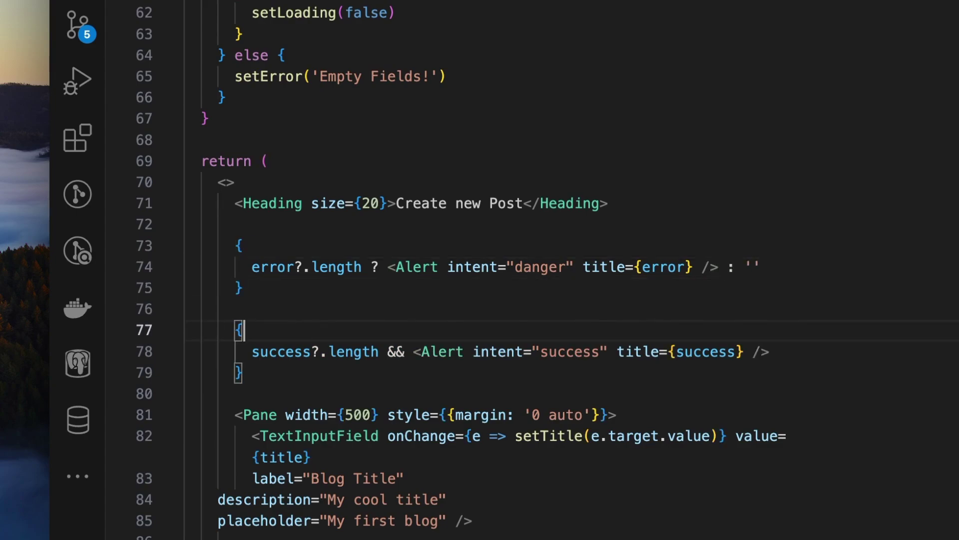
key("Home")
key("ctrl+Right")
key("ctrl+Right")
key("ctrl+Right")
key("ctrl+Right")
key("BackSpace")
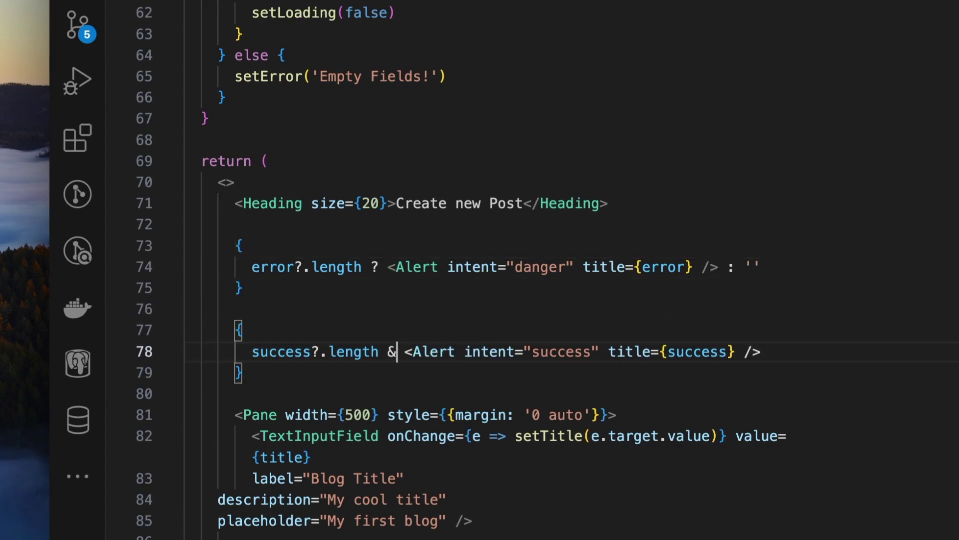
key("BackSpace")
type("?")
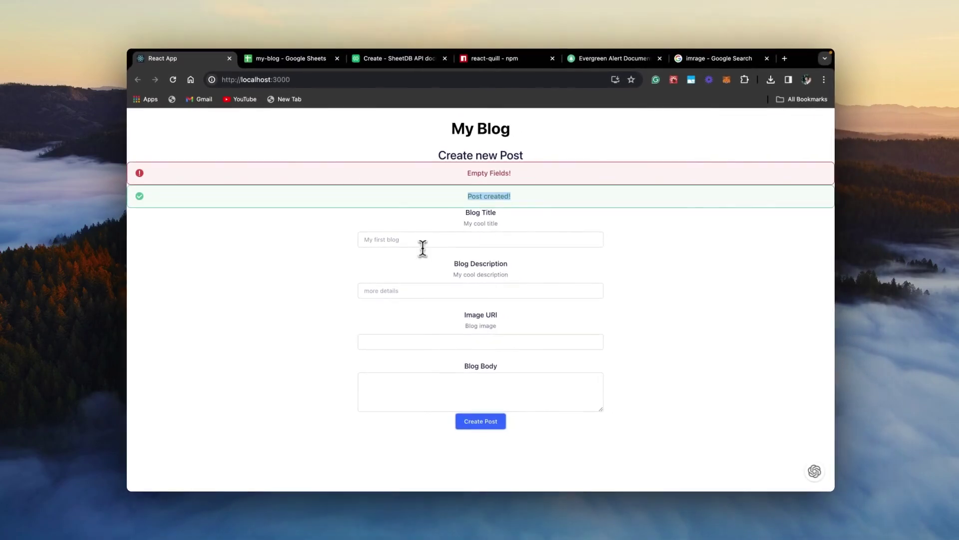
left_click(424, 240)
Step: Move the error and success alert blocks below the Pane's opening tag, adding a blank line after them
left_click(480, 420)
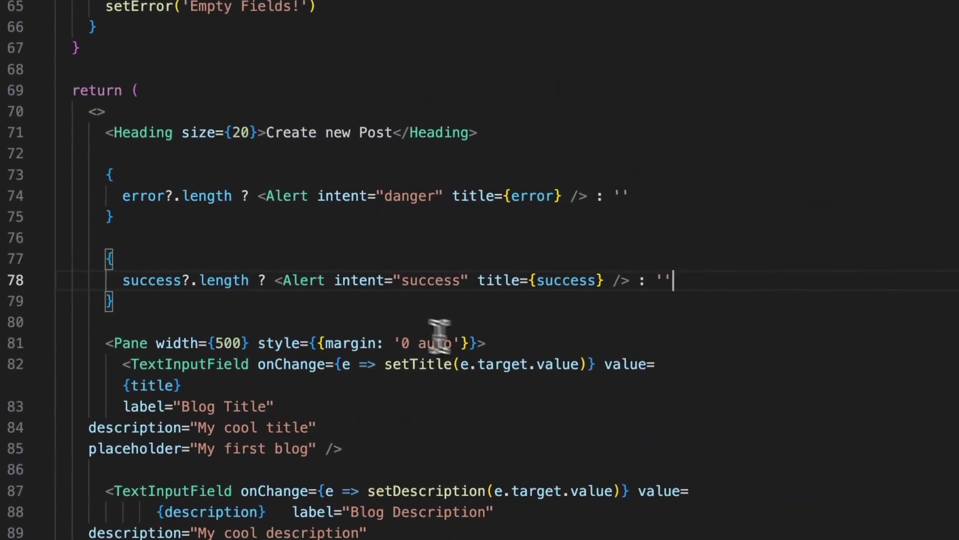
left_click(255, 211)
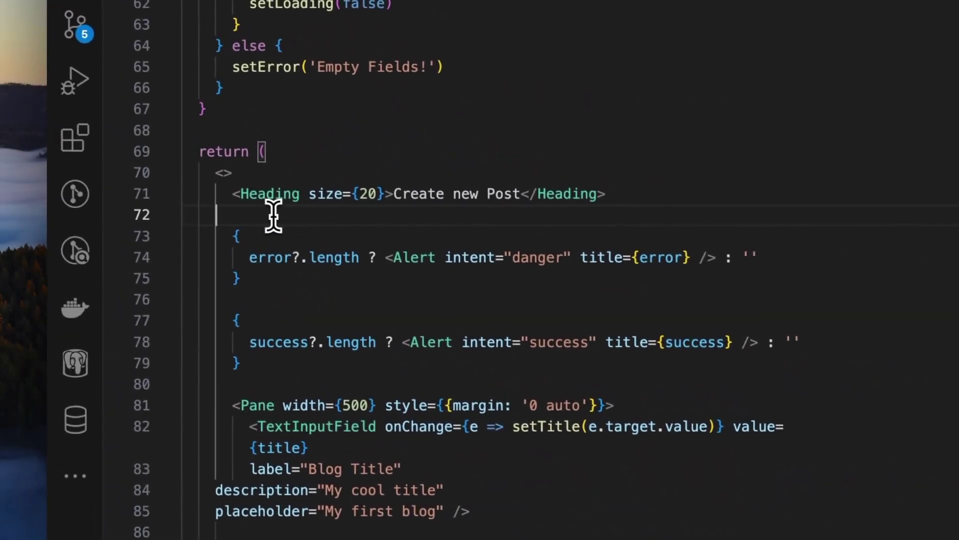
key("Down")
key("shift+Down")
key("shift+Down")
key("shift+Down")
key("shift+Down")
key("shift+Down")
key("shift+Down")
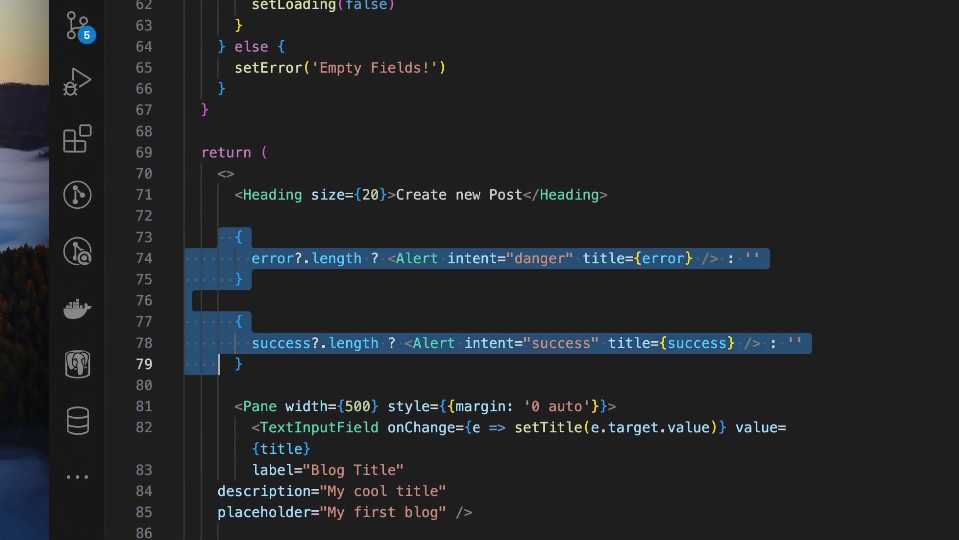
key("alt+Down")
key("alt+Down")
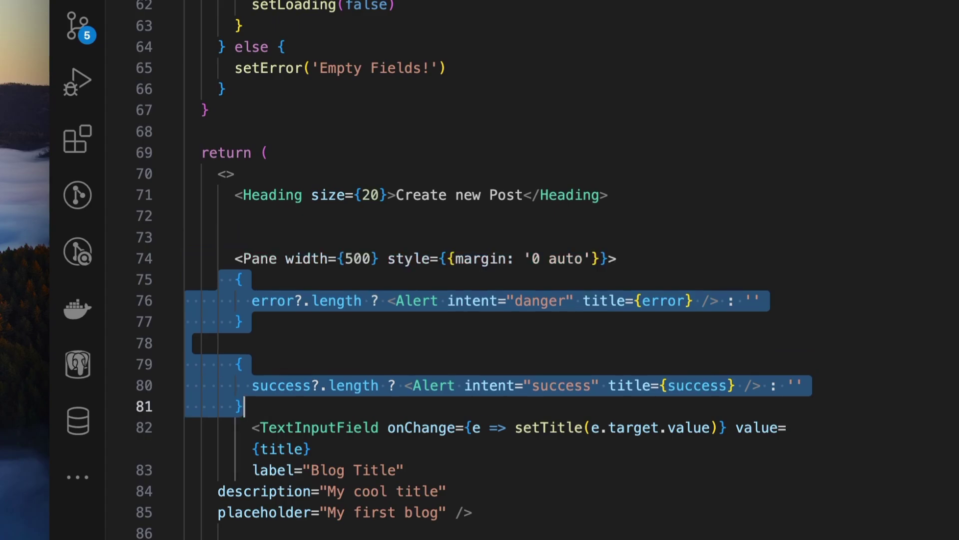
key("Right")
key("Return")
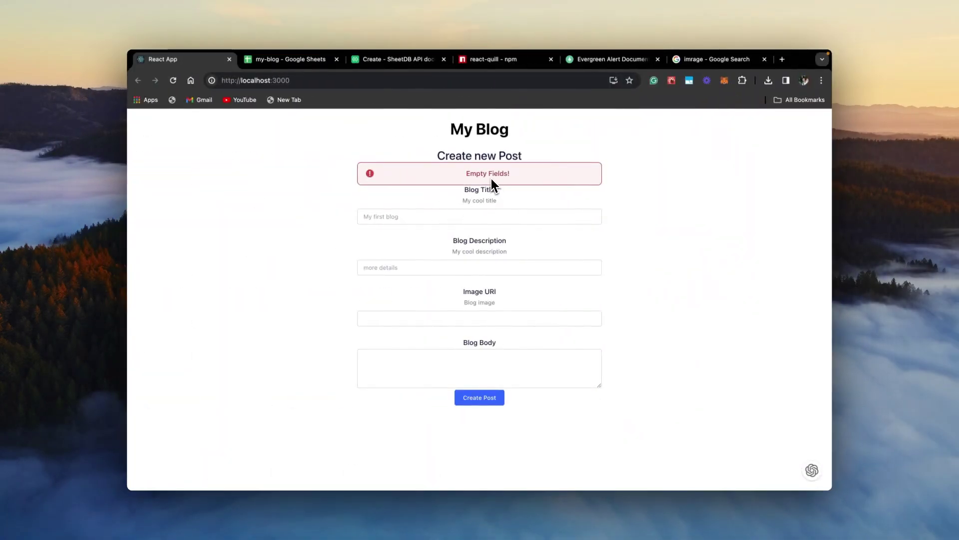
key("ctrl+Right")
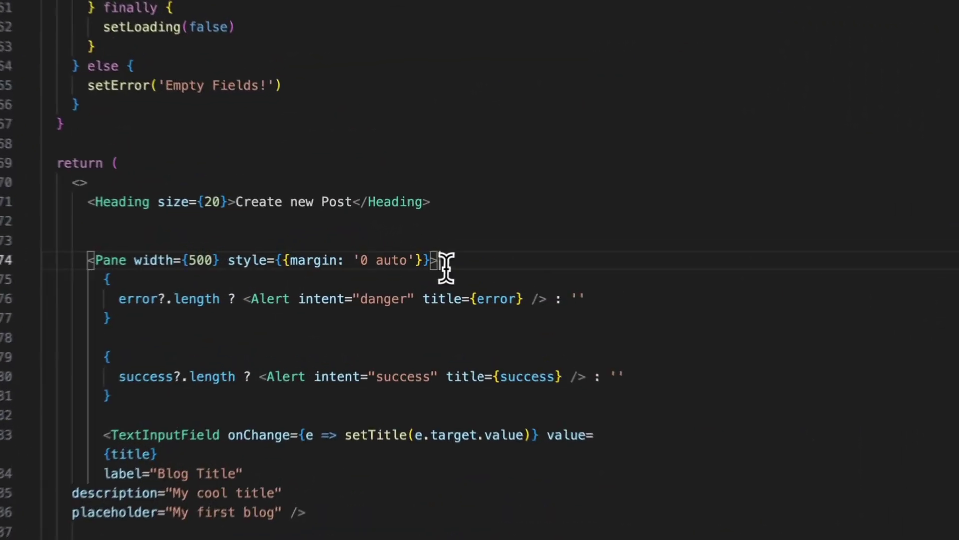
Step: Wrap both Alert blocks in a new div under the Pane opening tag
left_click(414, 257)
key("Return")
type("div")
key("Tab")
key("Return")
key("alt+Down")
key("alt+Down")
key("alt+Down")
key("alt+Down")
key("alt+Down")
key("alt+Down")
key("alt+Down")
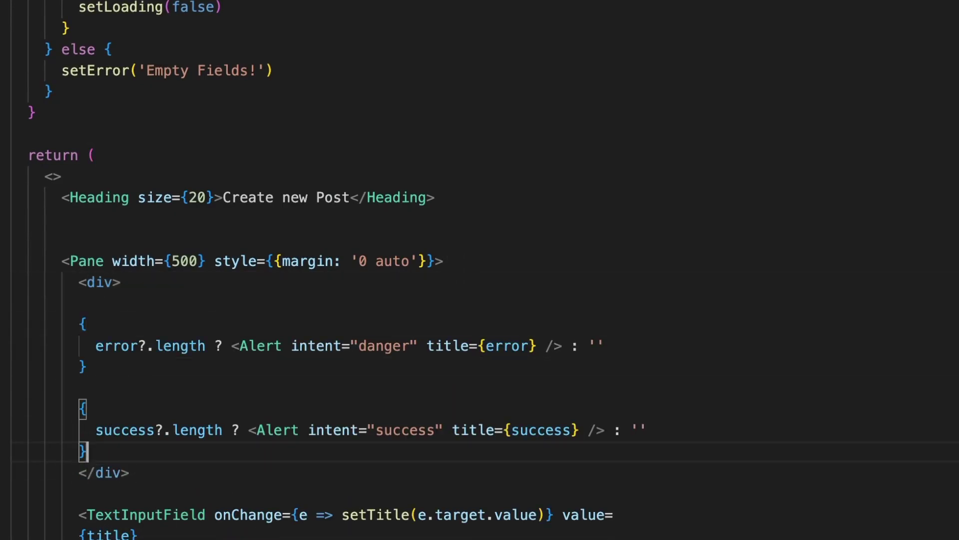
key("shift+Up")
key("shift+Up")
key("shift+Up")
key("shift+Up")
key("shift+Up")
key("Tab")
key("Up")
key("BackSpace")
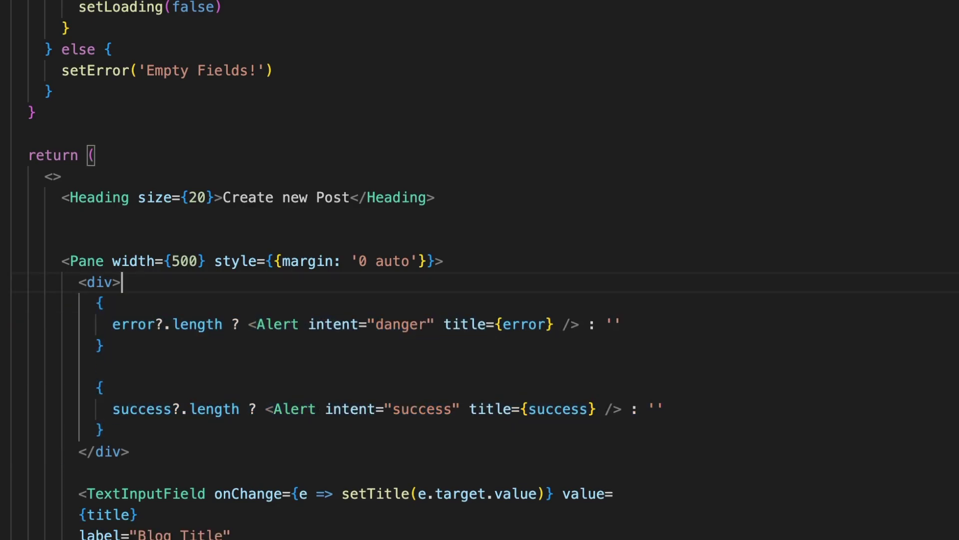
type("mat")
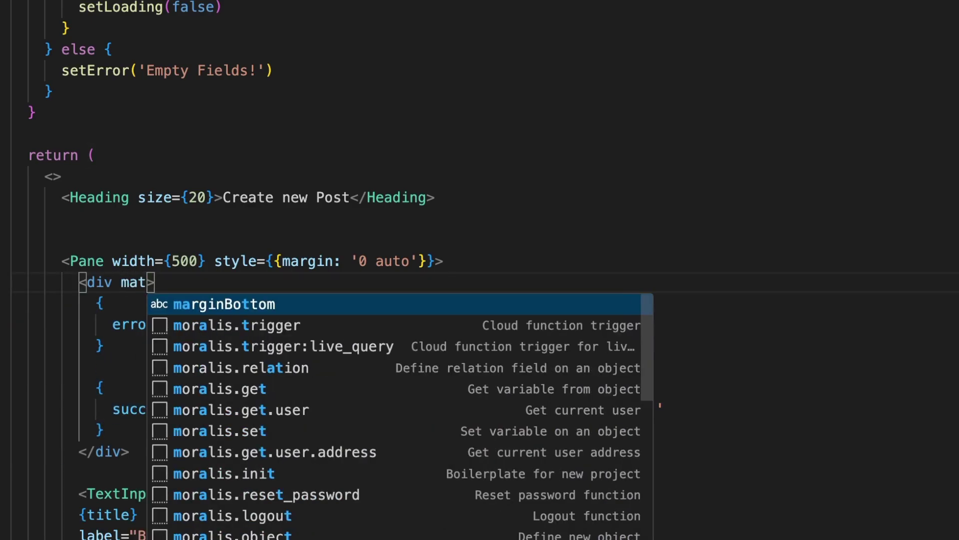
Step: Give the wrapper div style={{margin: 20, width: 'fit-content'}}
key("BackSpace")
key("Down")
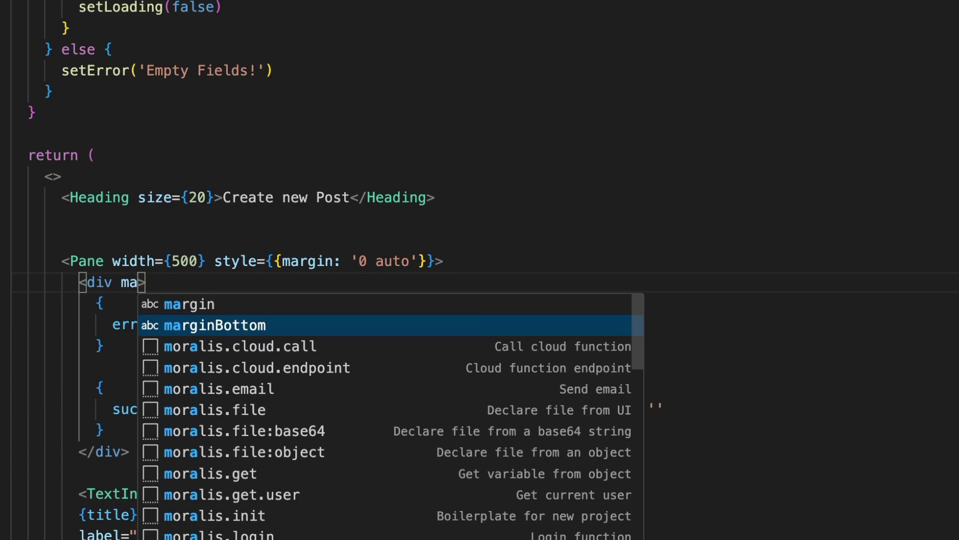
key("Up")
key("Return")
type("20")
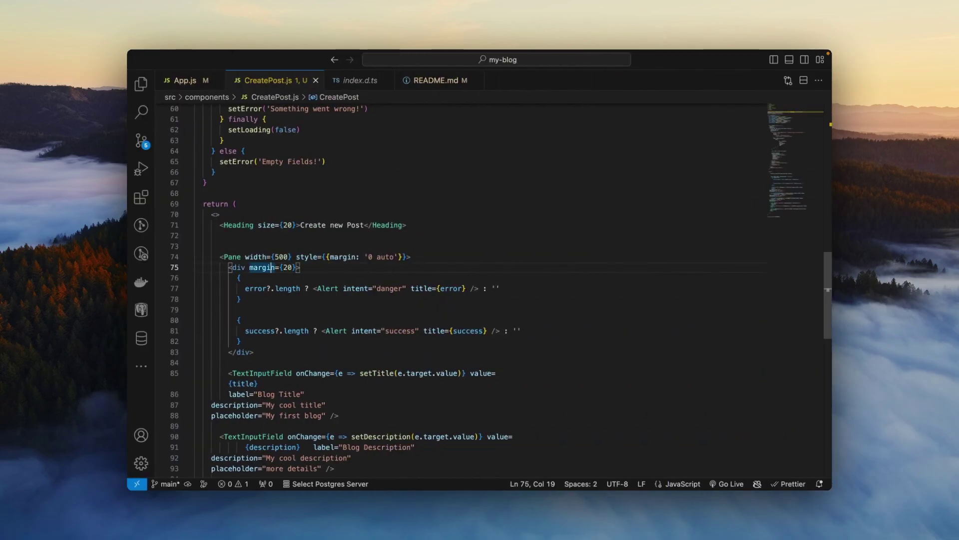
type("style")
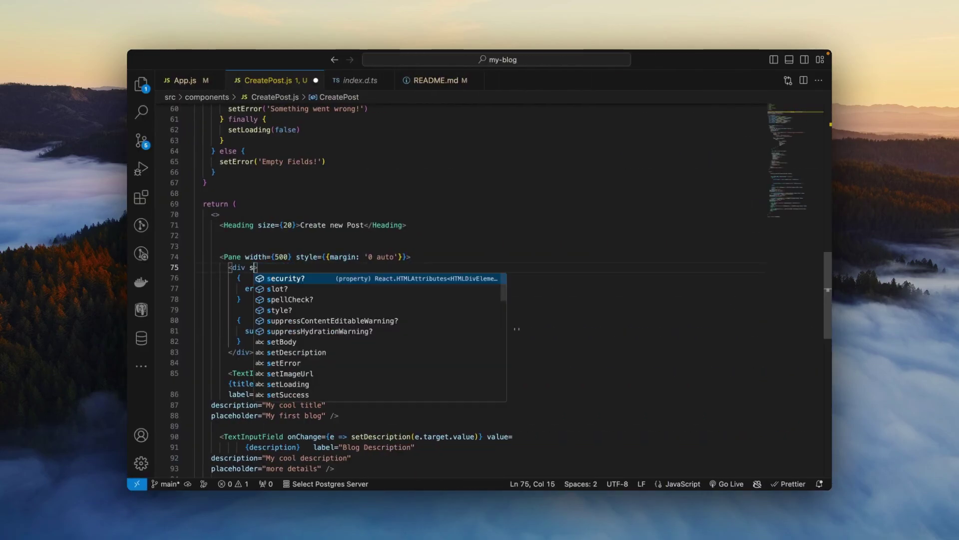
key("Return")
type("{mar}}>")
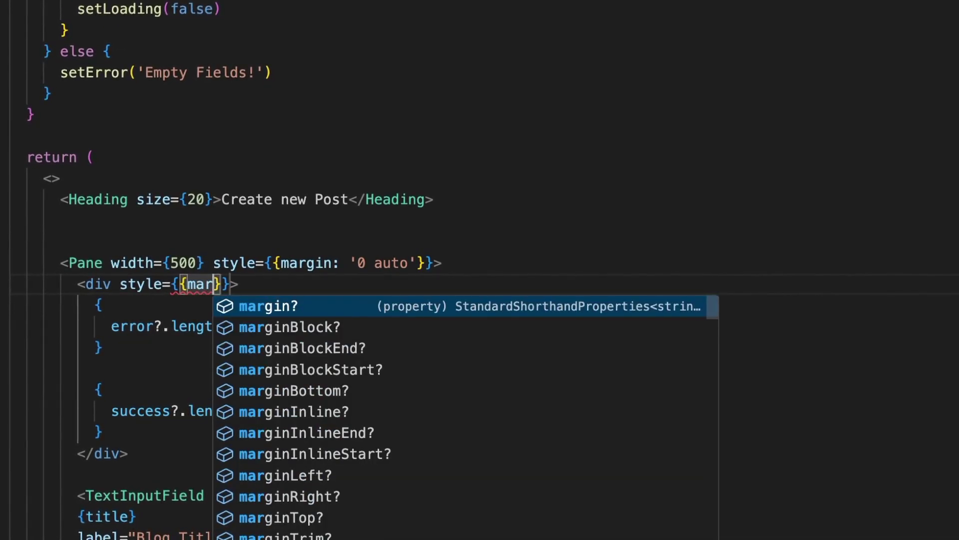
key("Return")
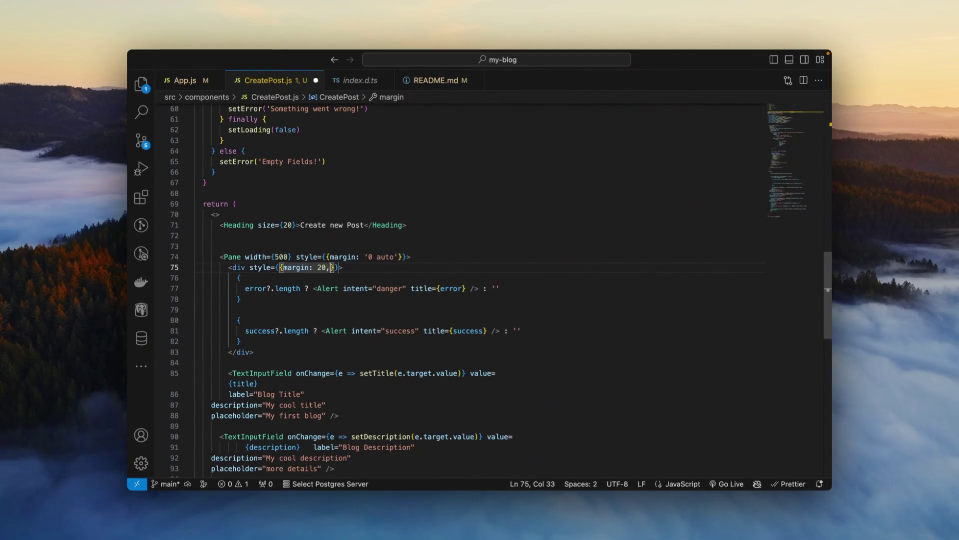
key("ctrl+space")
type("wid")
key("Return")
type(": 'fit-content")
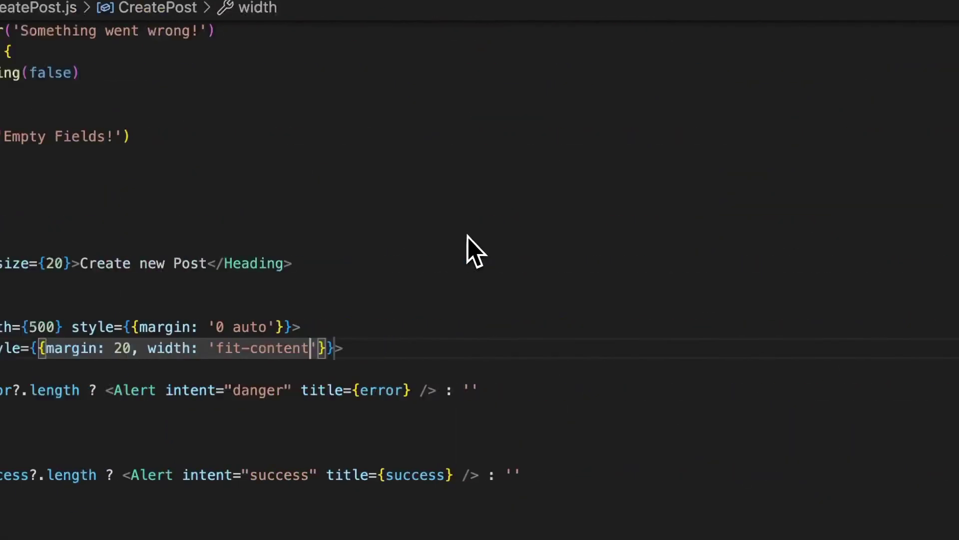
key("shift+Right")
key("shift+Right")
type("'")
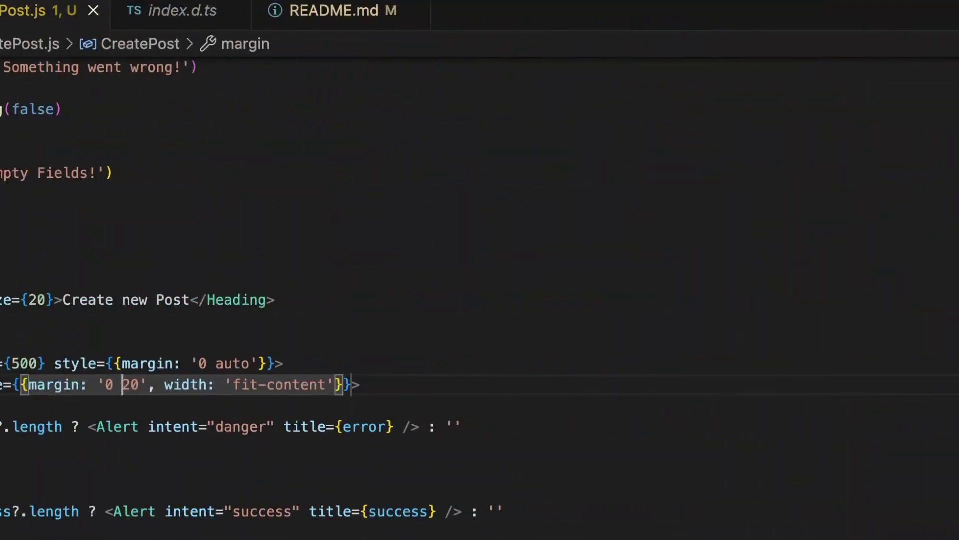
Step: Try a '20 auto' margin on the alert wrapper and save
key("BackSpace")
key("BackSpace")
type("uto")
key("ctrl+s")
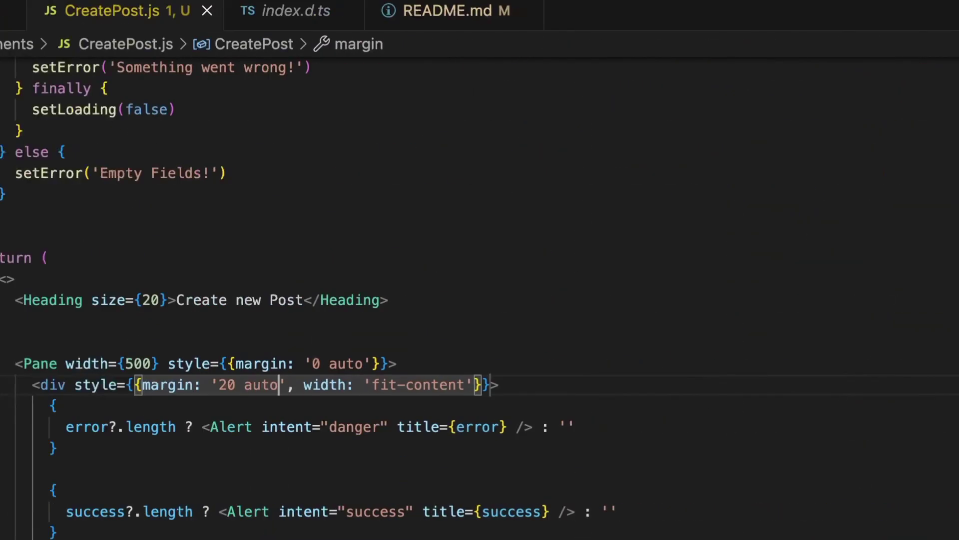
key("Right")
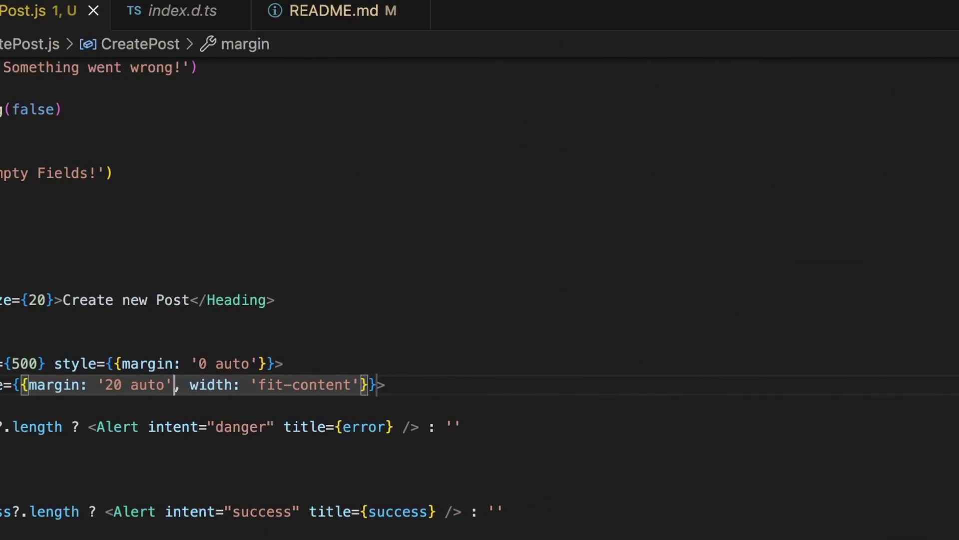
Step: Revert the margin to plain 20 and delete the fit-content width
key("Left")
key("ctrl+shift+Left")
key("BackSpace")
key("BackSpace")
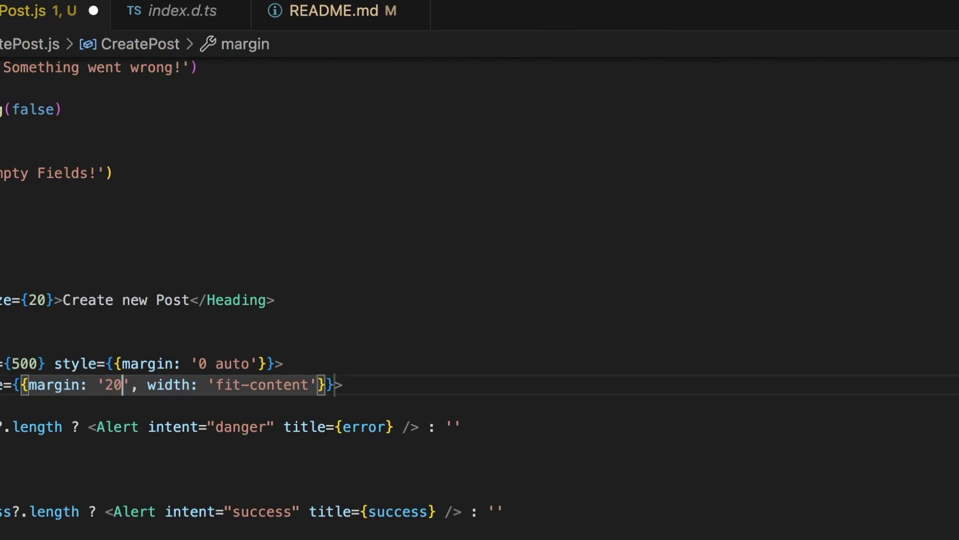
key("BackSpace")
key("Left")
key("Left")
key("BackSpace")
key("Right")
key("Right")
key("shift+End")
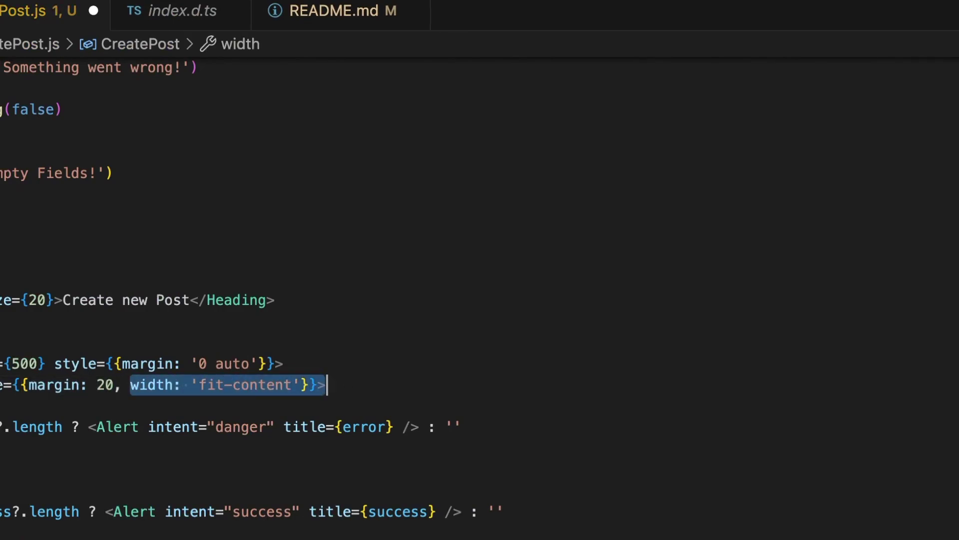
key("BackSpace")
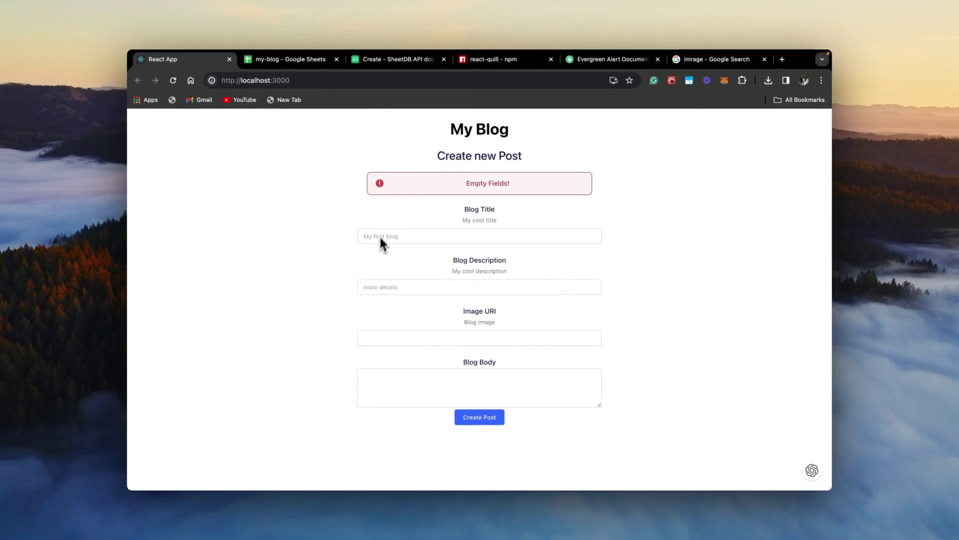
Step: Search 'box shadow css' in a new tab and check the MDN box-shadow page
key("ctrl+t")
type("bo")
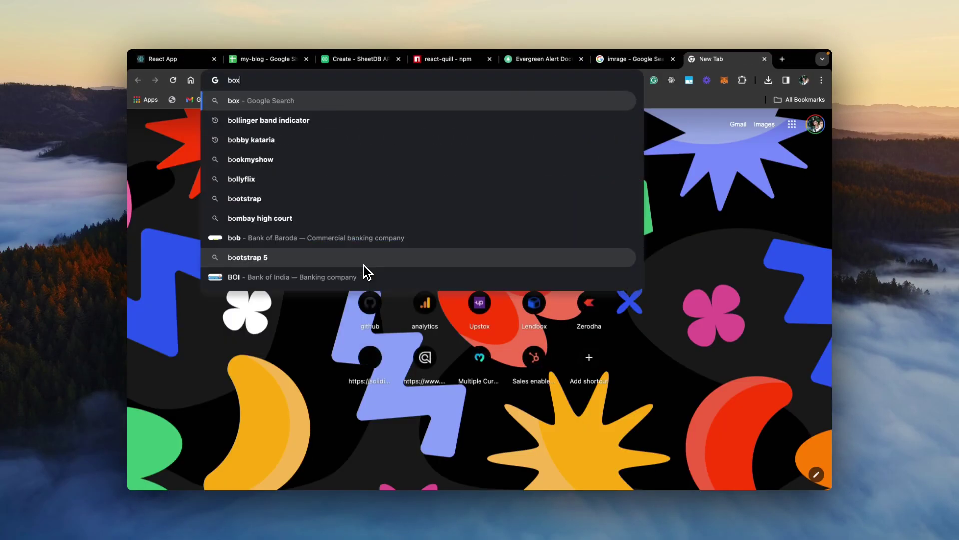
type("x")
key("Down")
key("Return")
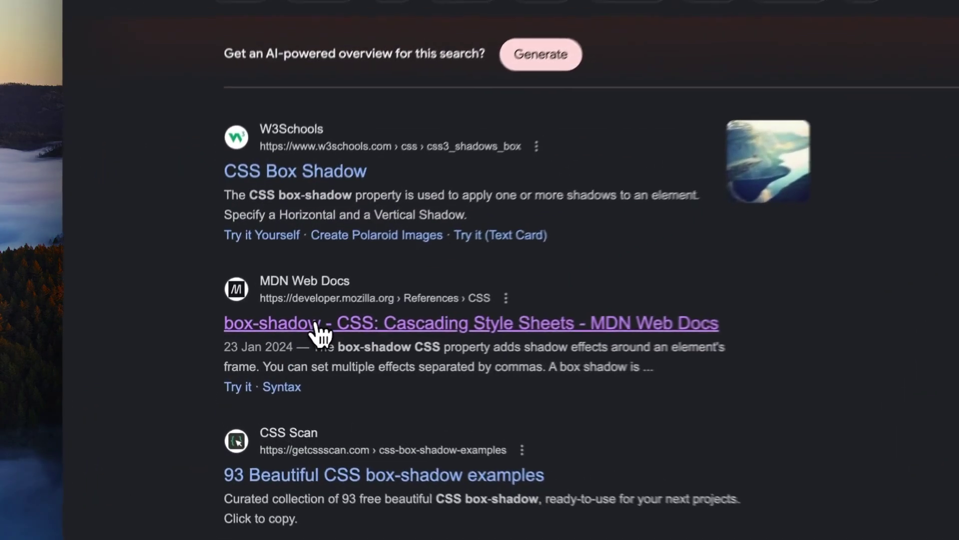
left_click(265, 347)
scroll(322, 337, "down", 10)
scroll(304, 367, "down", 3)
left_click(74, 105)
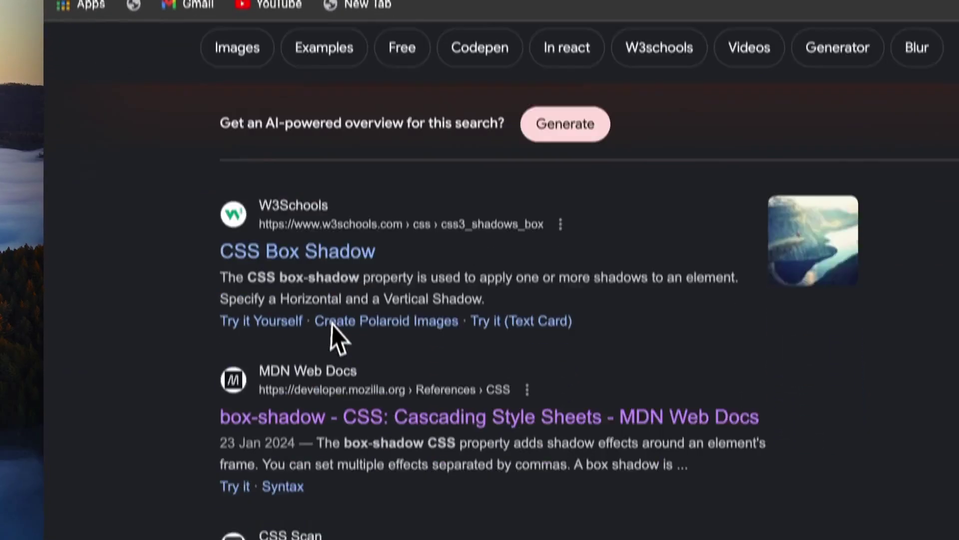
scroll(334, 315, "down", 5)
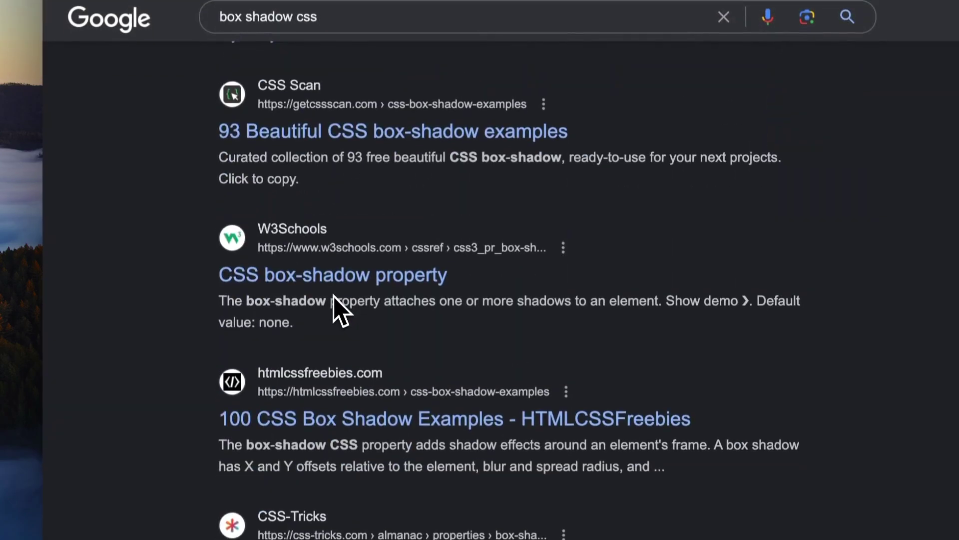
scroll(333, 296, "down", 3)
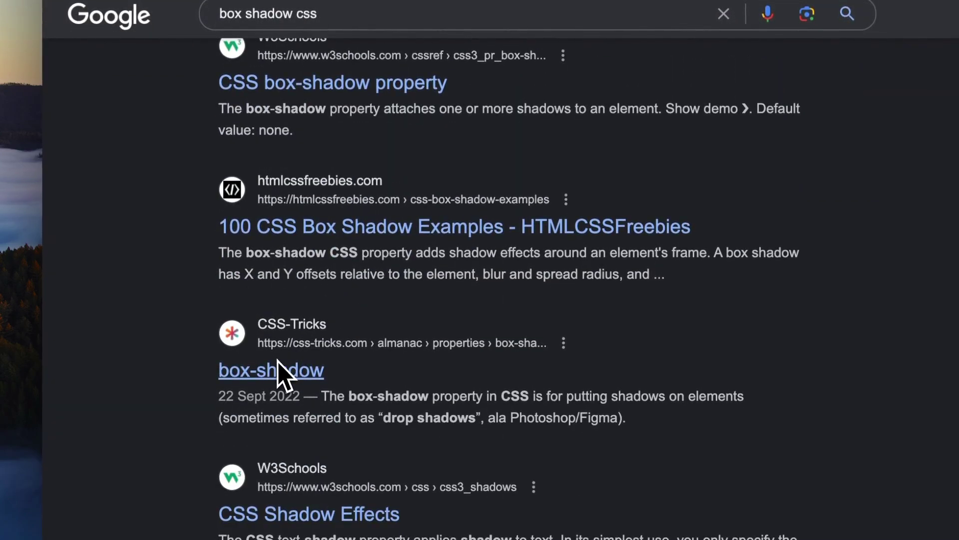
scroll(292, 338, "up", 1)
Step: Open the 100 CSS Box Shadow Examples gallery and copy the Layered Smooth shadow
left_click(311, 303, "ctrl")
scroll(310, 300, "up", 1)
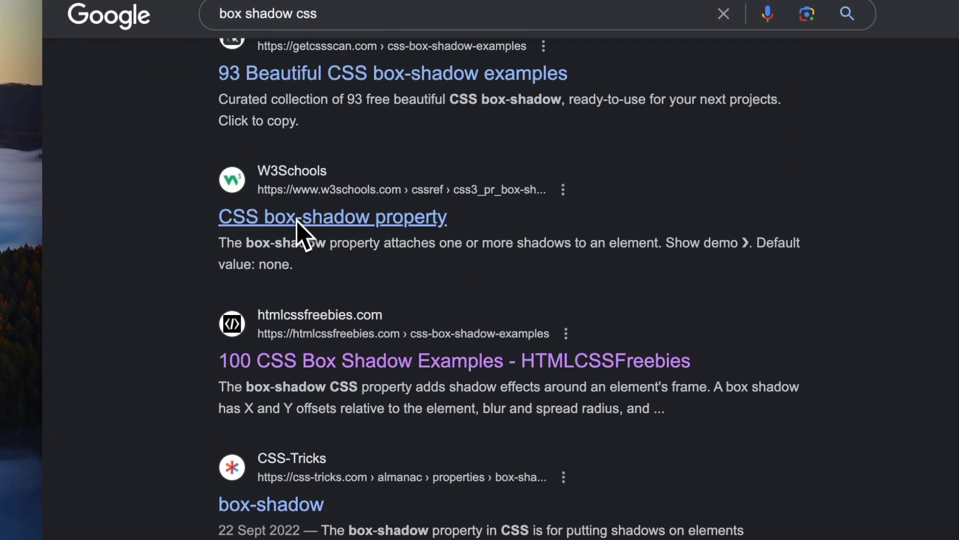
scroll(306, 233, "up", 1)
key("ctrl+Tab")
scroll(531, 382, "down", 5)
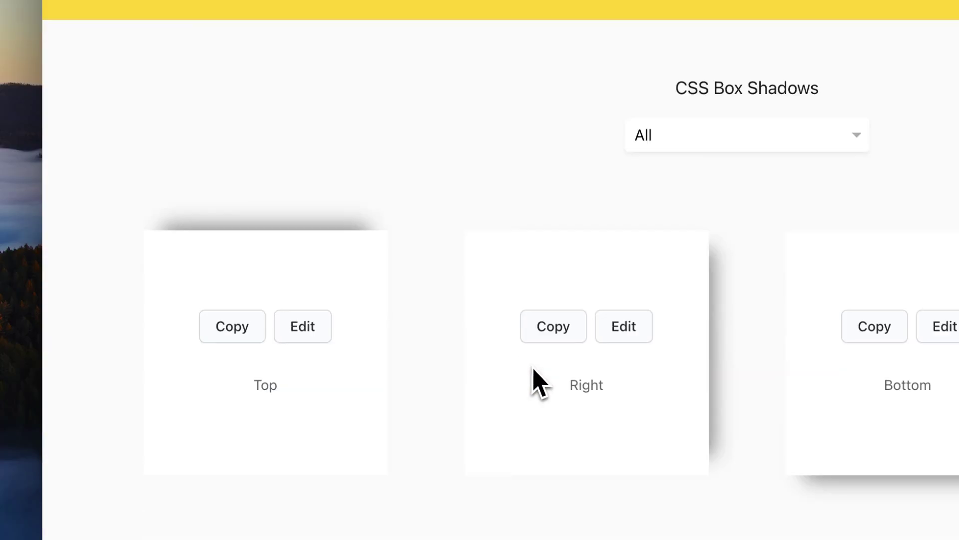
scroll(531, 381, "down", 3)
scroll(536, 381, "up", 1)
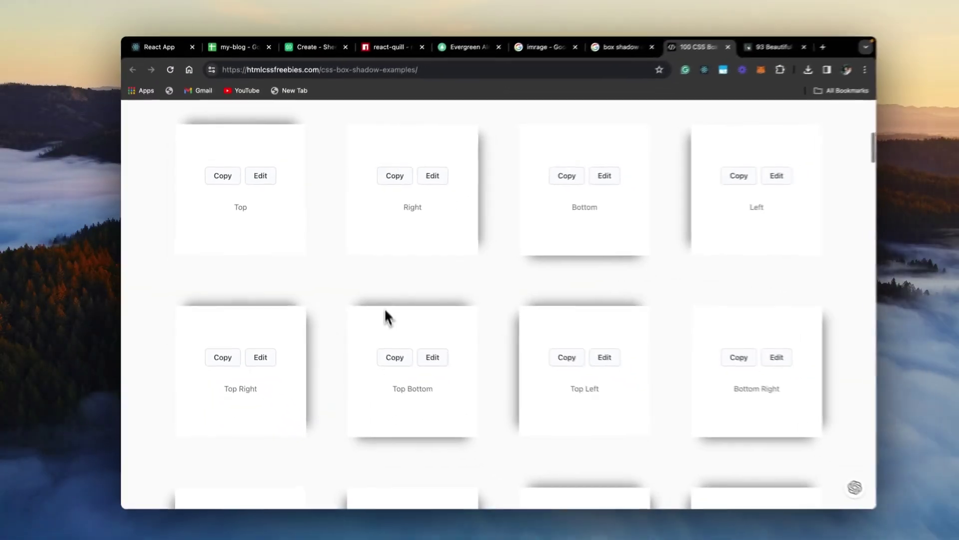
scroll(383, 323, "down", 1)
scroll(380, 338, "down", 1)
scroll(379, 339, "down", 2)
scroll(379, 338, "down", 1)
scroll(380, 338, "down", 2)
scroll(380, 338, "down", 1)
scroll(480, 300, "down", 2)
scroll(480, 300, "down", 1)
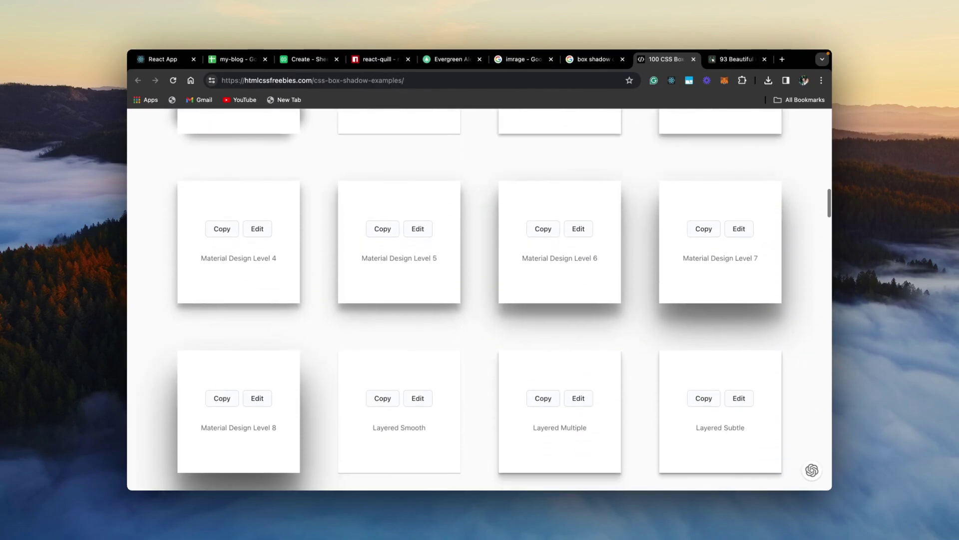
scroll(479, 300, "down", 1)
scroll(480, 300, "down", 1)
scroll(380, 338, "down", 1)
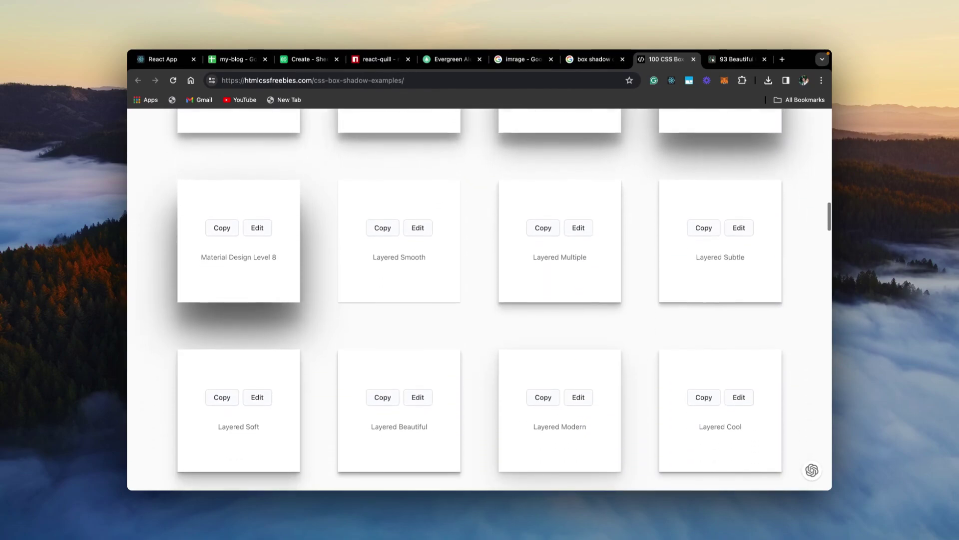
scroll(391, 289, "up", 1)
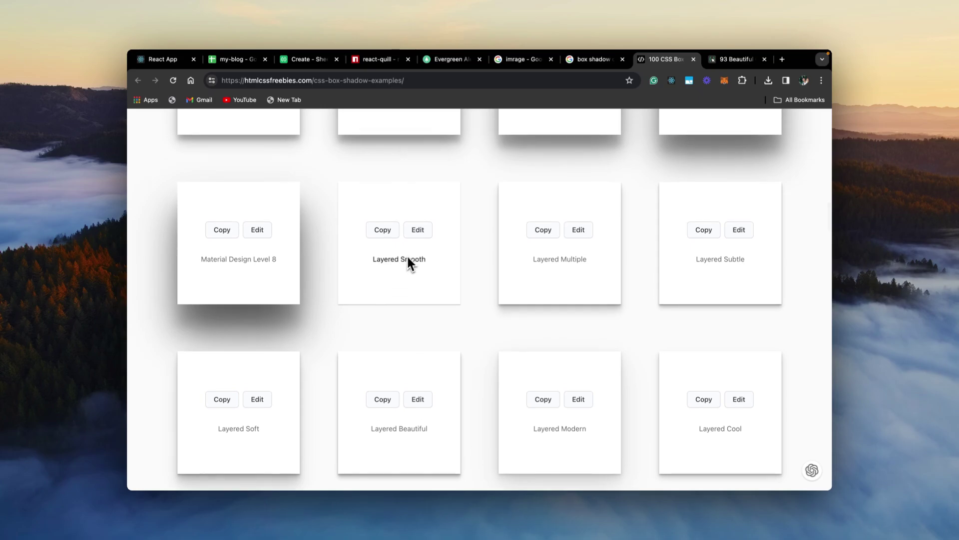
left_click(382, 229)
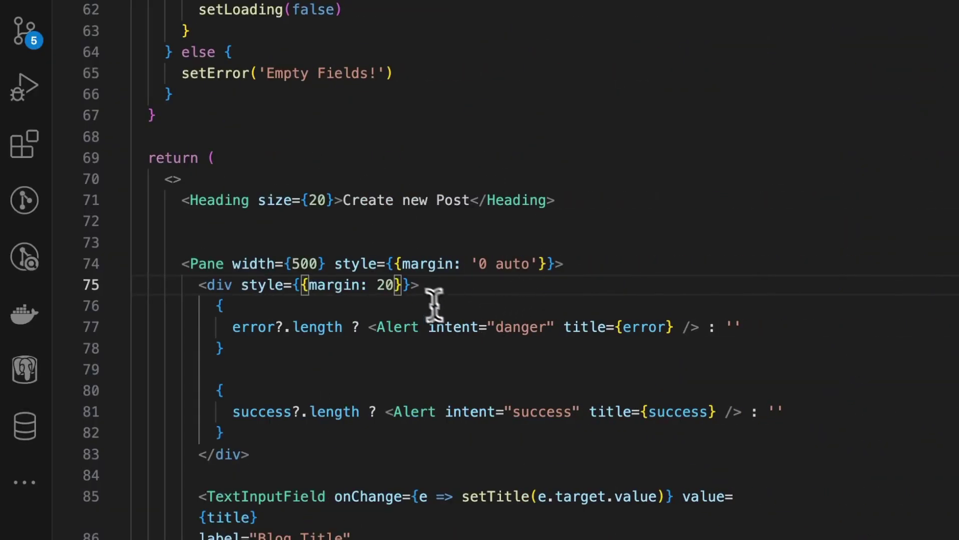
Step: Paste the copied box-shadow CSS as a comment on line 73
left_click(317, 225)
key("ctrl+v")
key("ctrl+slash")
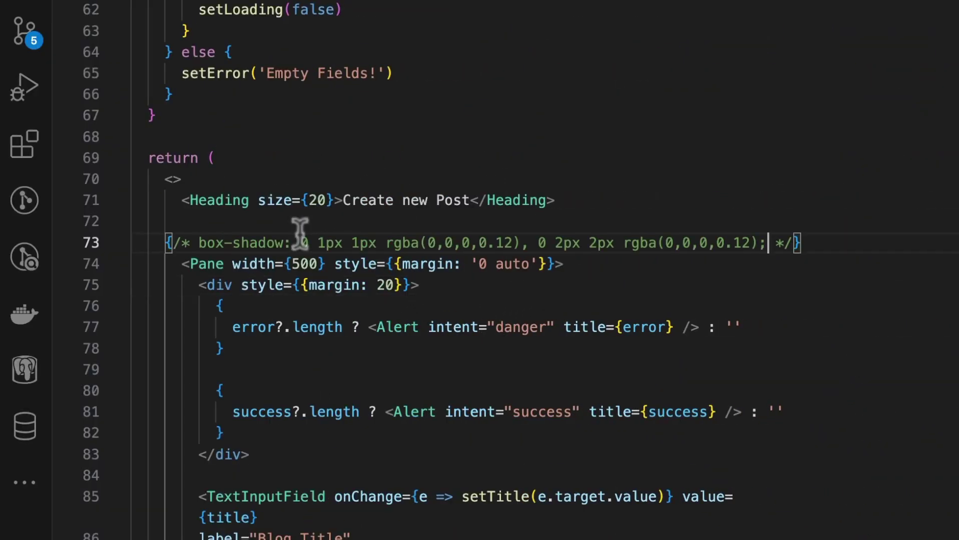
left_click(301, 242, "shift")
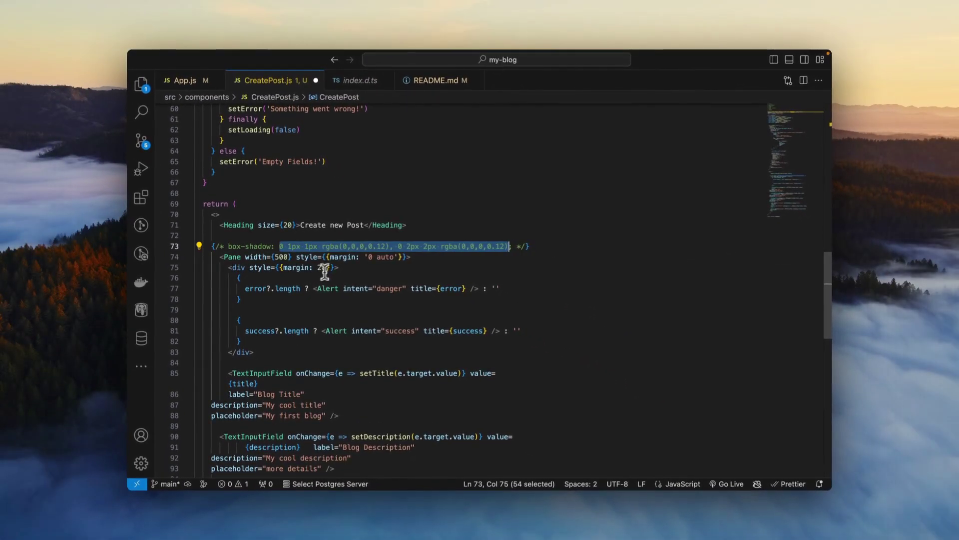
scroll(312, 336, "down", 1)
scroll(307, 342, "down", 1)
scroll(297, 349, "up", 1)
Step: Add the pasted two-layer boxShadow to the Pane style, delete the comment, and view in Chrome
left_click(301, 248)
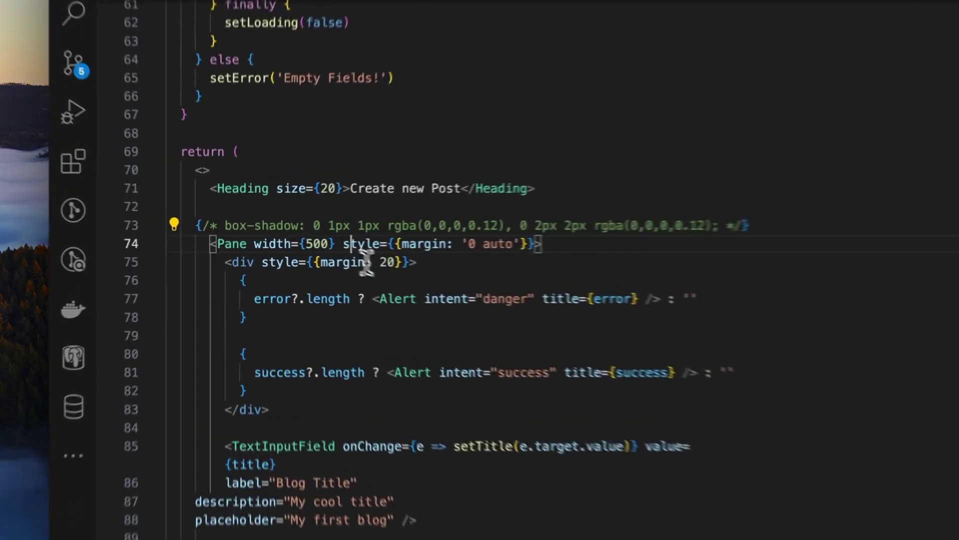
key("ctrl+Right")
key("ctrl+Right")
key("ctrl+Right")
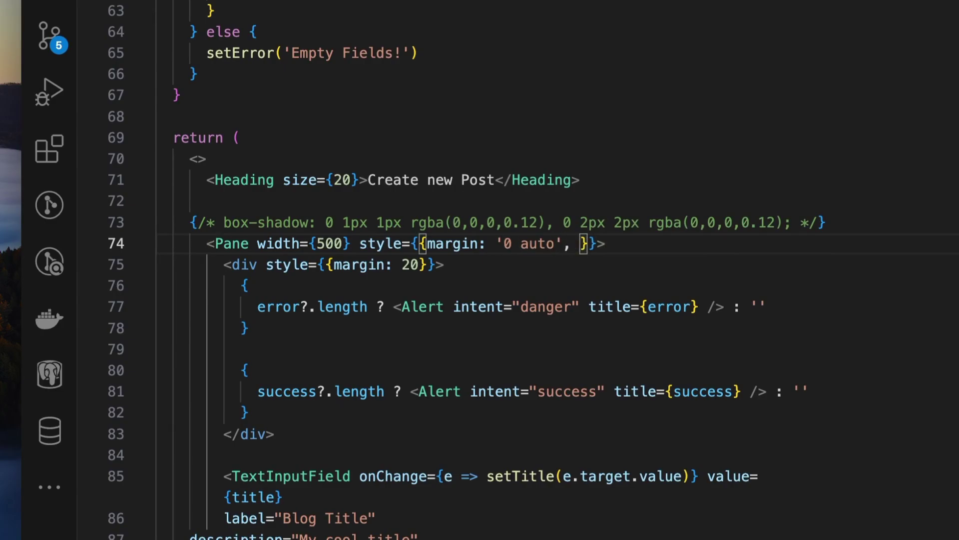
type("boxS")
key("Tab")
type(":")
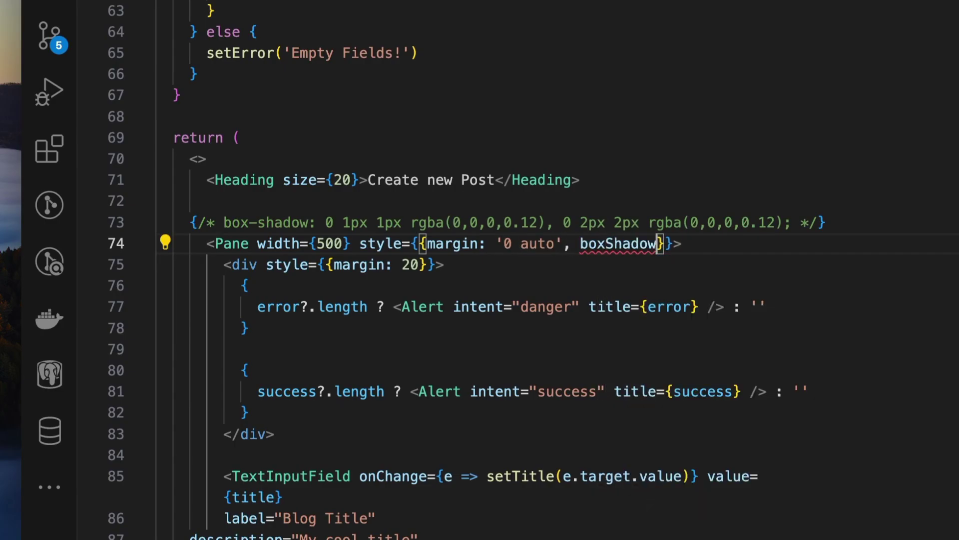
key("ctrl+v")
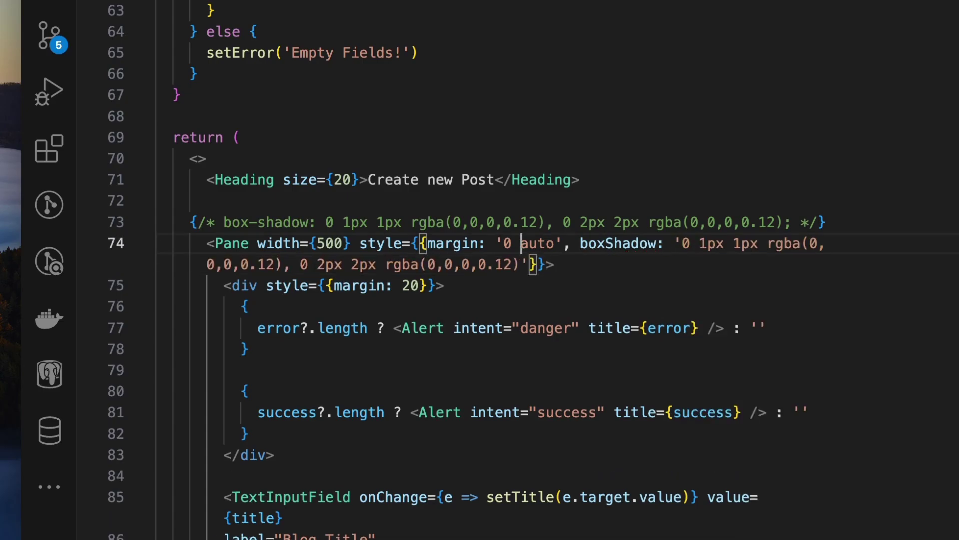
key("Up")
key("Up")
key("ctrl+shift+k")
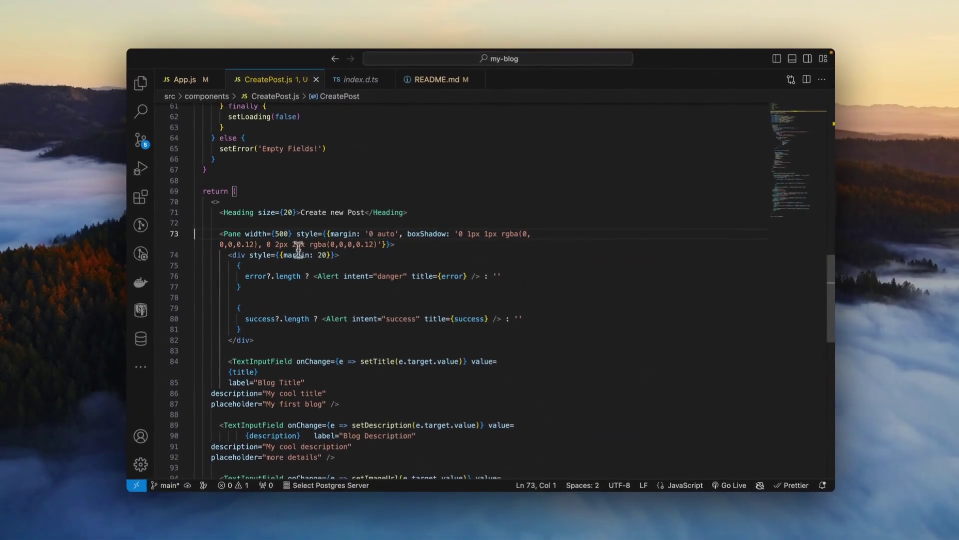
key("super+Tab")
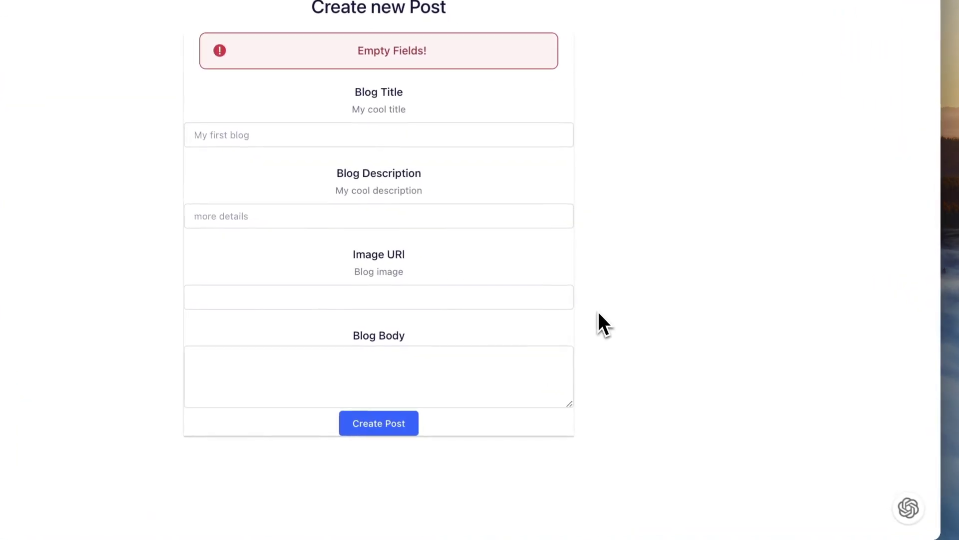
Step: Return to CreatePost.js and scroll down to the Create Post Button on line 103
key("super+Tab")
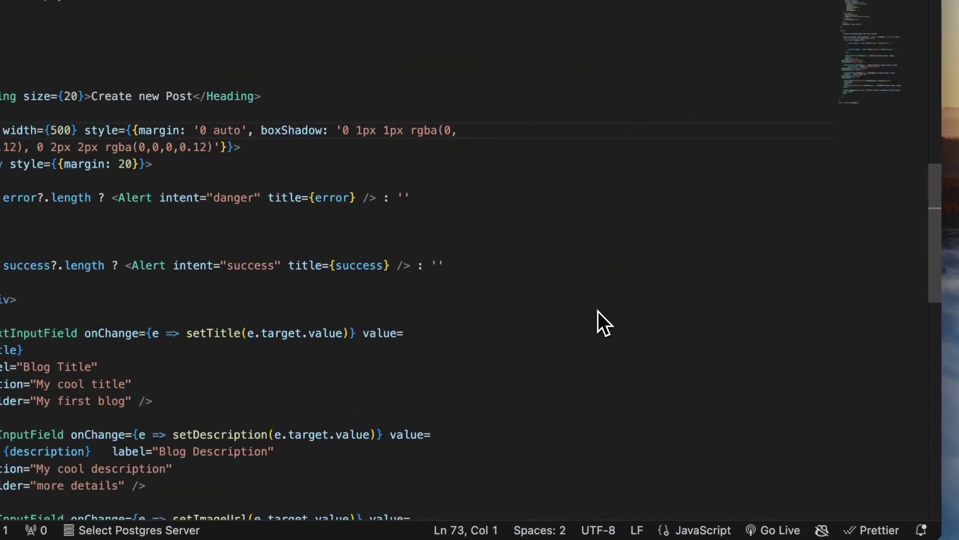
key("End")
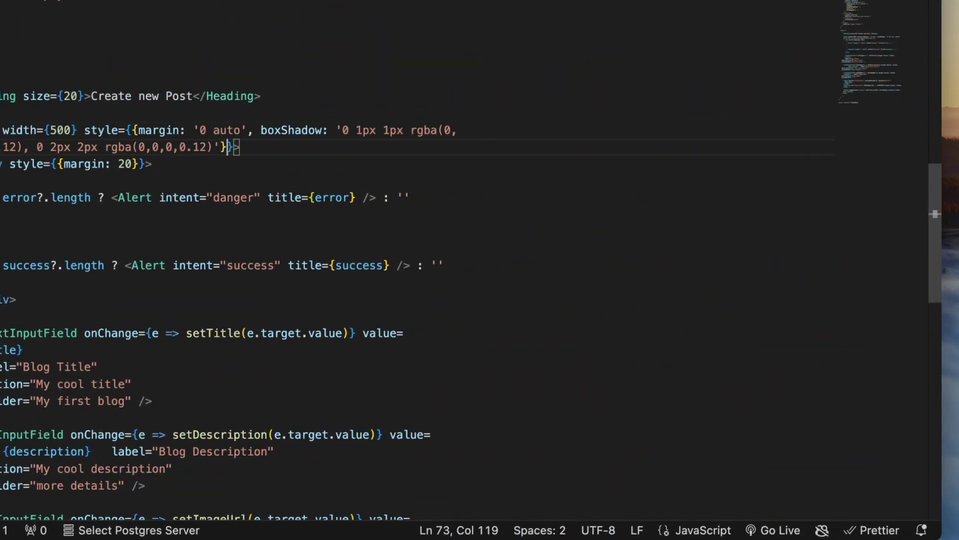
type("ding: 20")
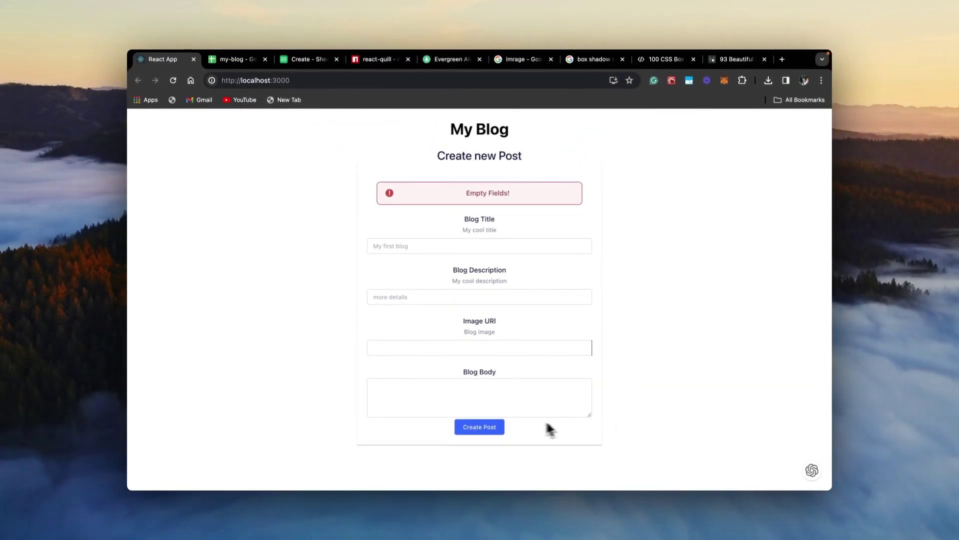
key("super+Tab")
scroll(424, 399, "down", 3)
scroll(425, 399, "down", 2)
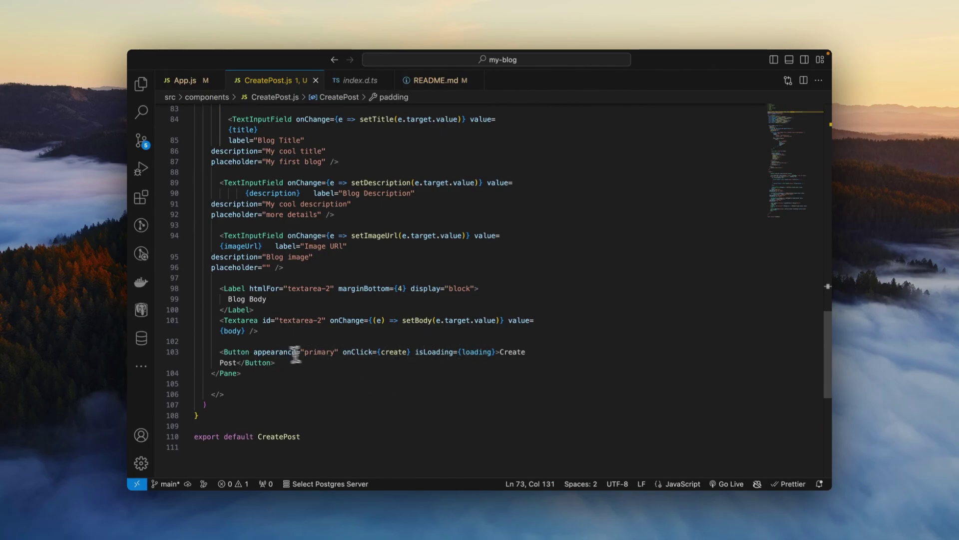
Step: Add marginTop={10} to the Create Post Button and check the spacing in Chrome
left_click(340, 352)
type("mart")
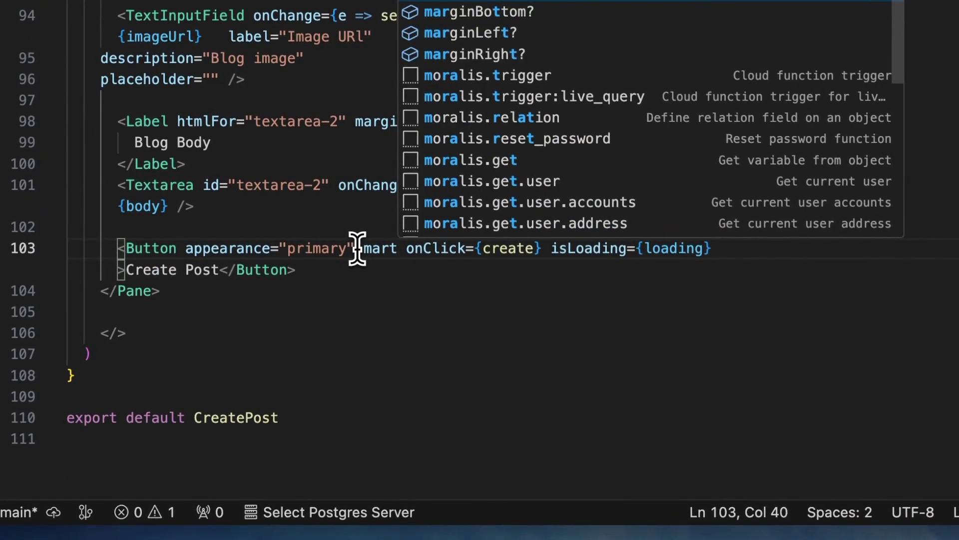
key("Return")
type("={2")
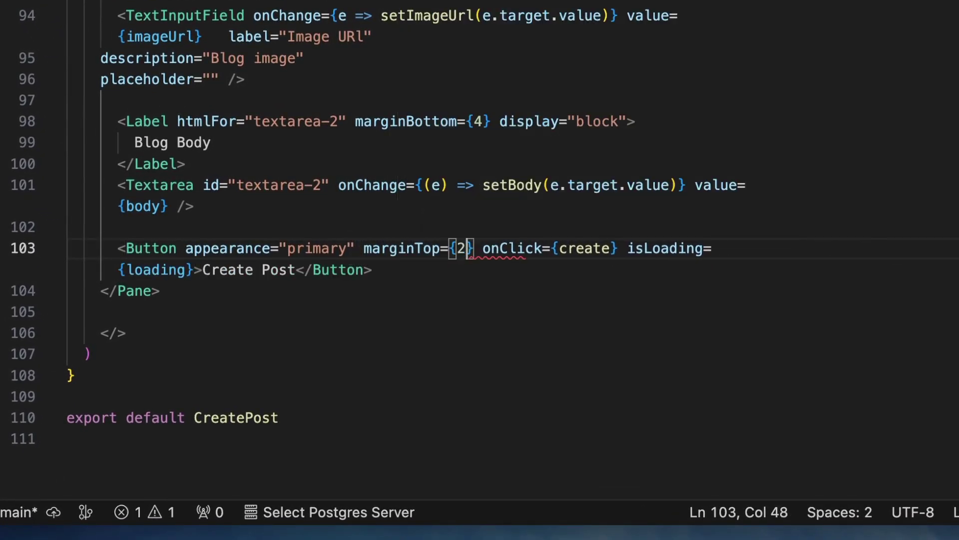
key("BackSpace")
type("10")
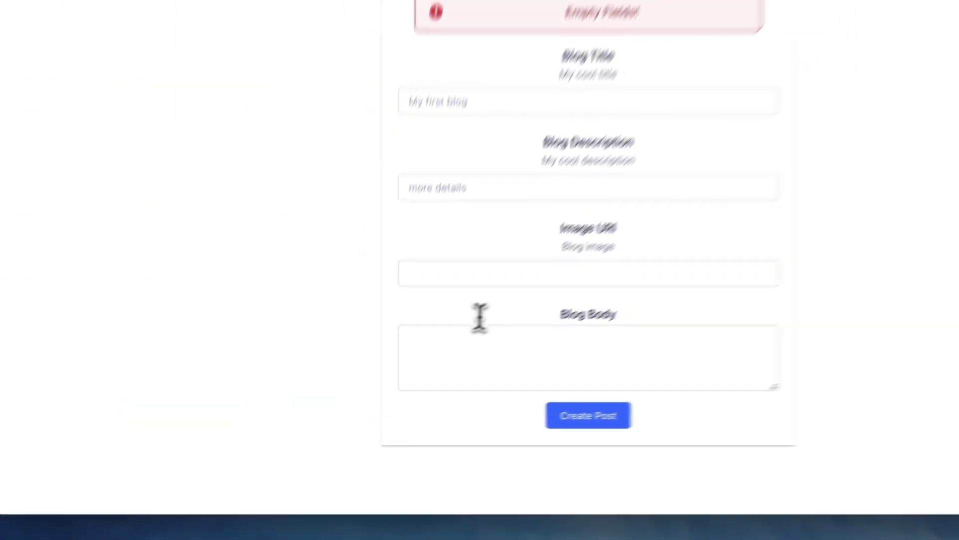
key("ctrl+Right")
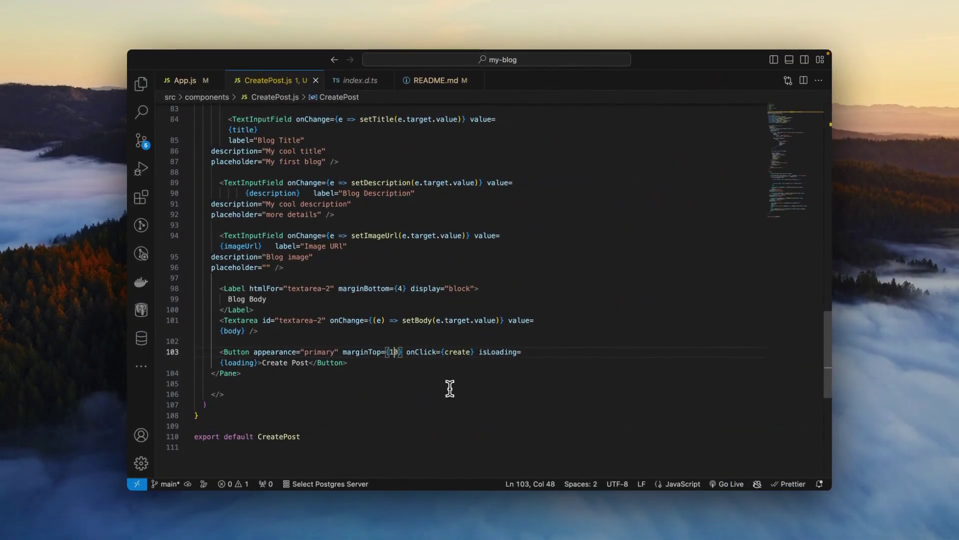
key("super+Tab")
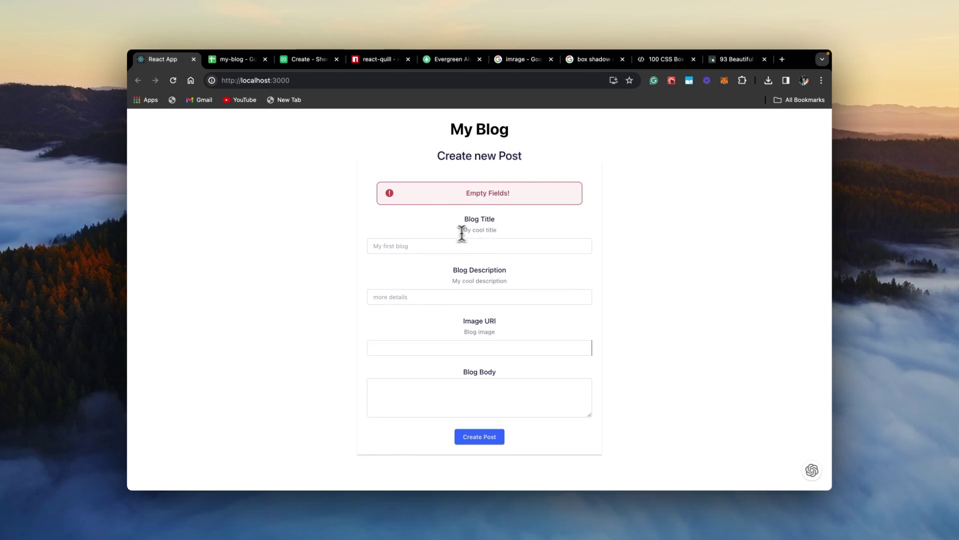
Step: Compare the code with the browser, then open App.js
key("super+Tab")
scroll(393, 300, "up", 2)
scroll(389, 293, "up", 2)
scroll(388, 294, "down", 1)
key("super+Tab")
key("super+Tab")
scroll(363, 269, "up", 5)
scroll(363, 270, "up", 10)
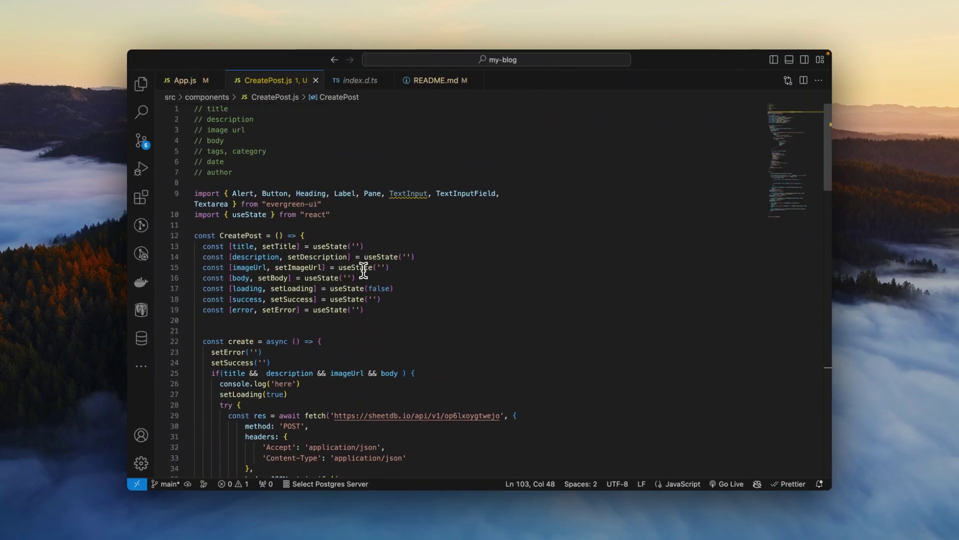
key("super+p")
type("app")
key("Return")
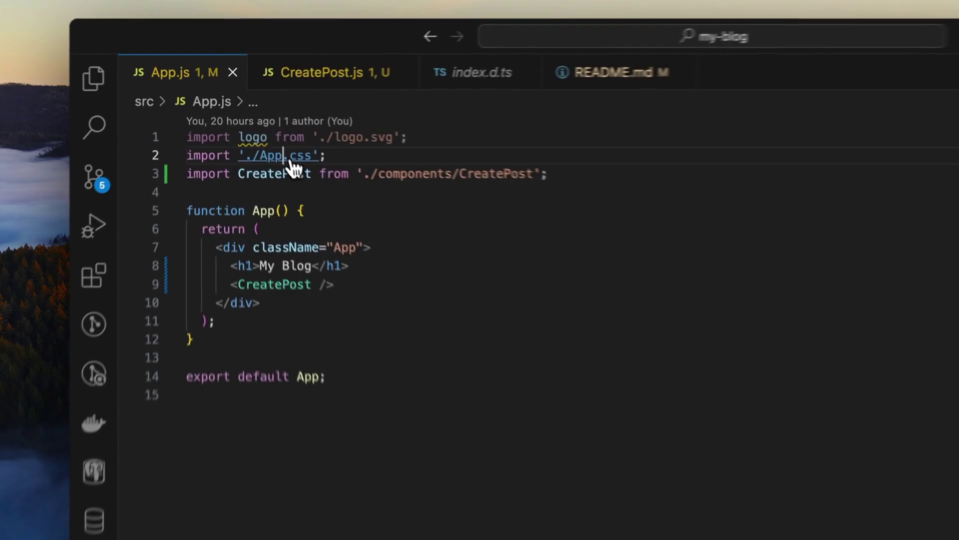
Step: Comment out text-align: center in App.css and inspect the left-aligned headings
left_click(254, 129, "super")
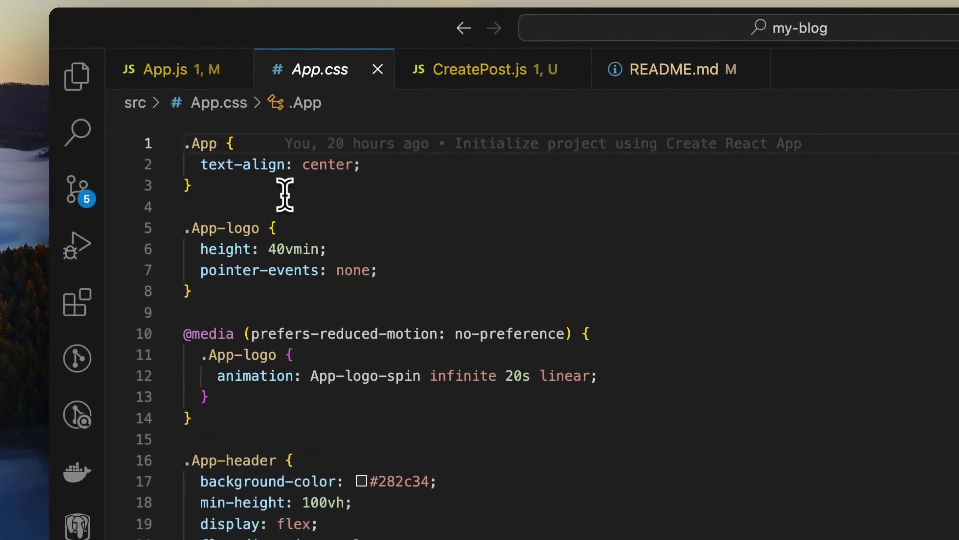
double_click(257, 163)
key("super+slash")
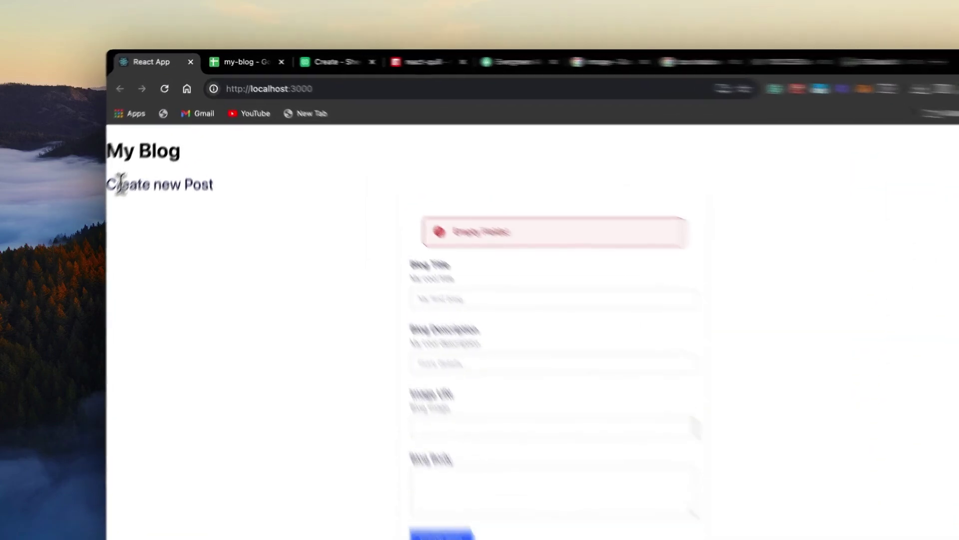
left_click_drag(128, 156, 211, 156)
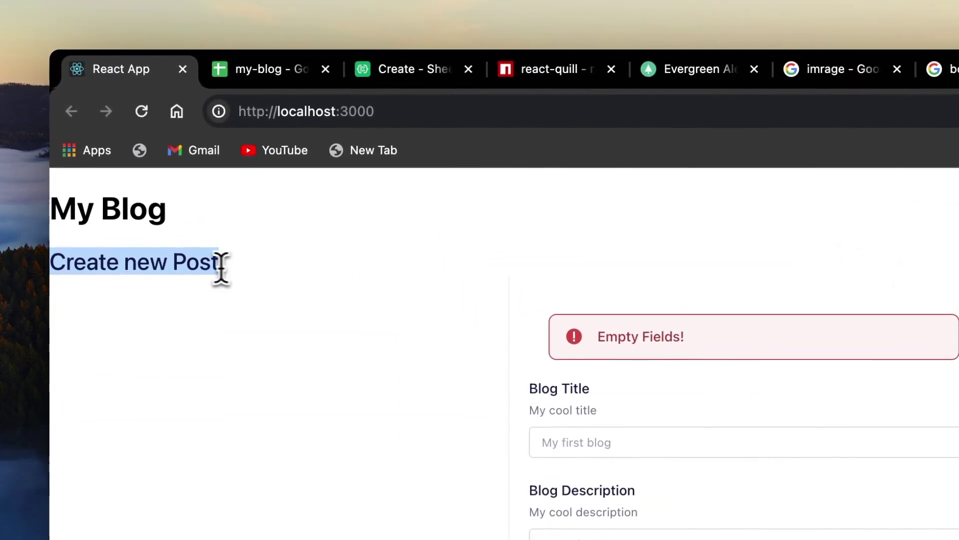
left_click(217, 266)
triple_click(68, 214)
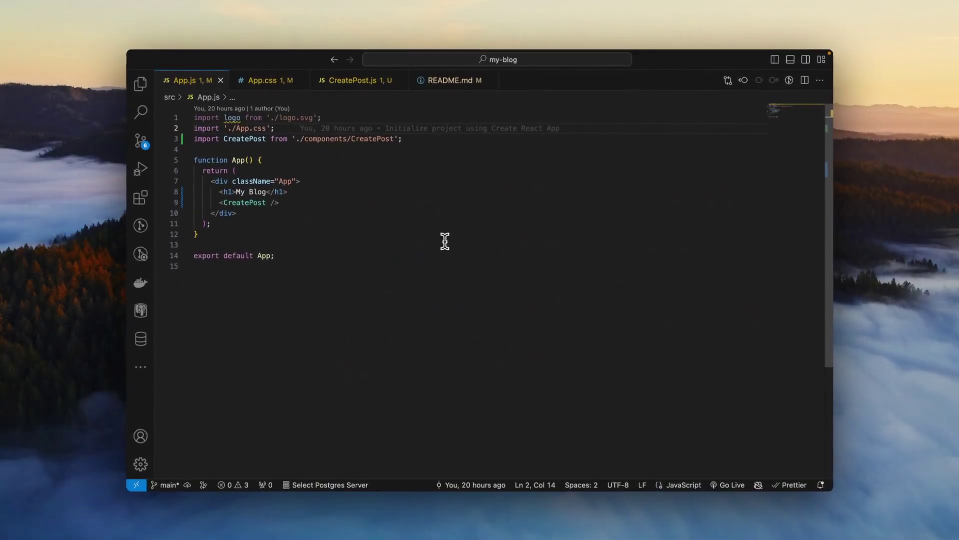
Step: Move the Create new Post Heading inside the Pane, check in Chrome, and remove the blank line
key("ctrl+Tab")
key("ctrl+Tab")
scroll(390, 299, "down", 4)
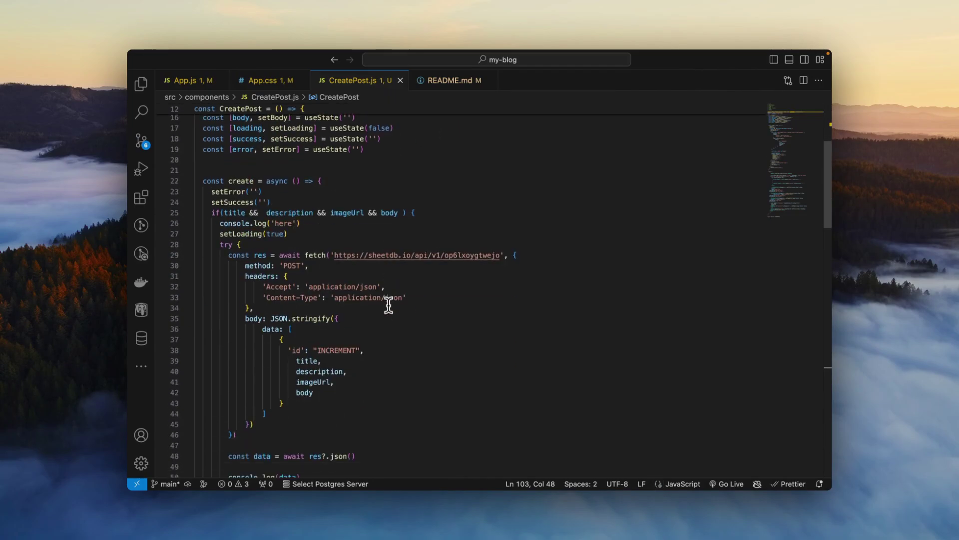
scroll(389, 304, "down", 5)
scroll(389, 305, "down", 5)
scroll(388, 307, "down", 5)
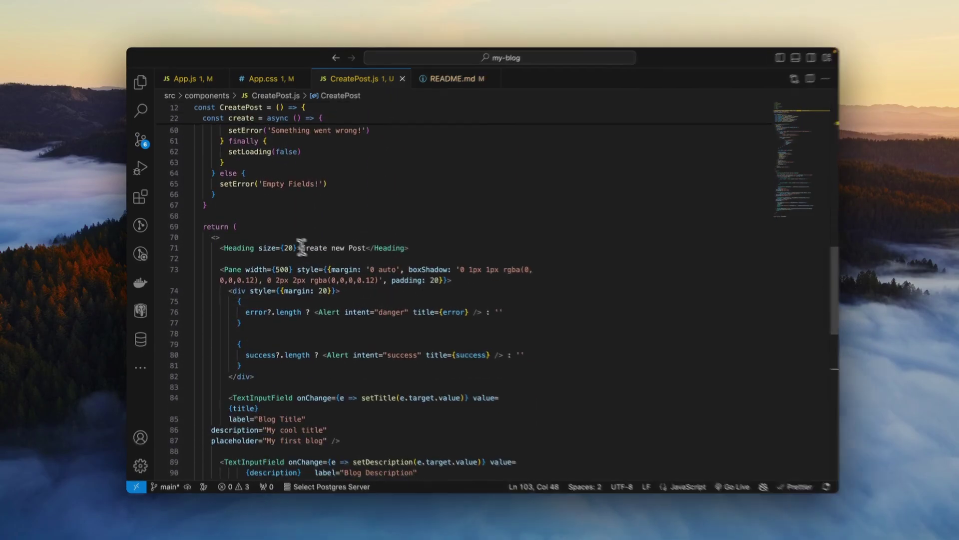
left_click(266, 248)
key("alt+Down")
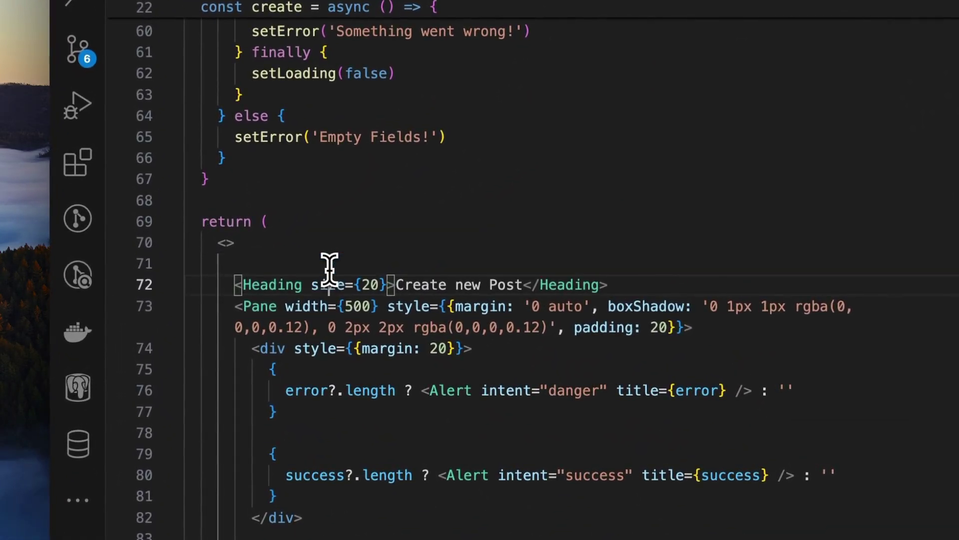
key("alt+Down")
key("alt+Down")
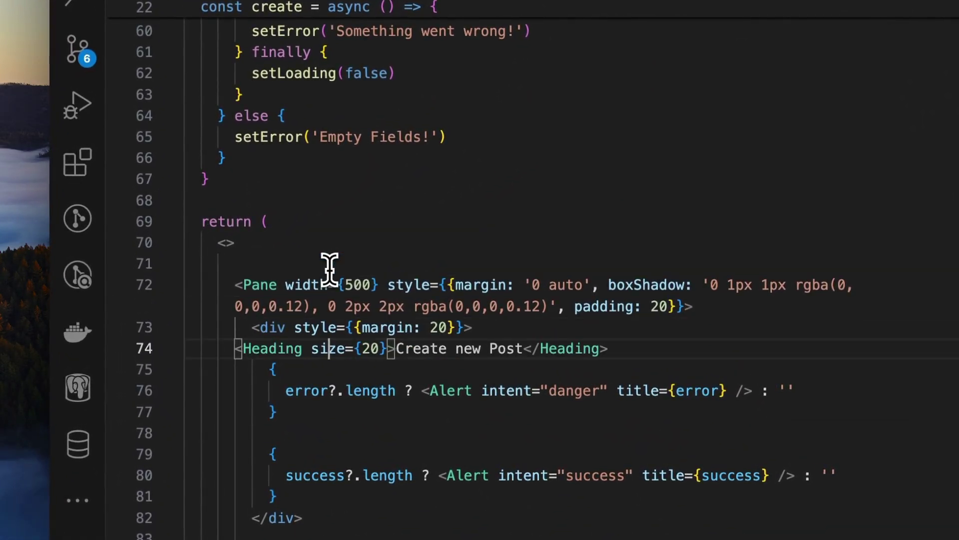
key("alt+Up")
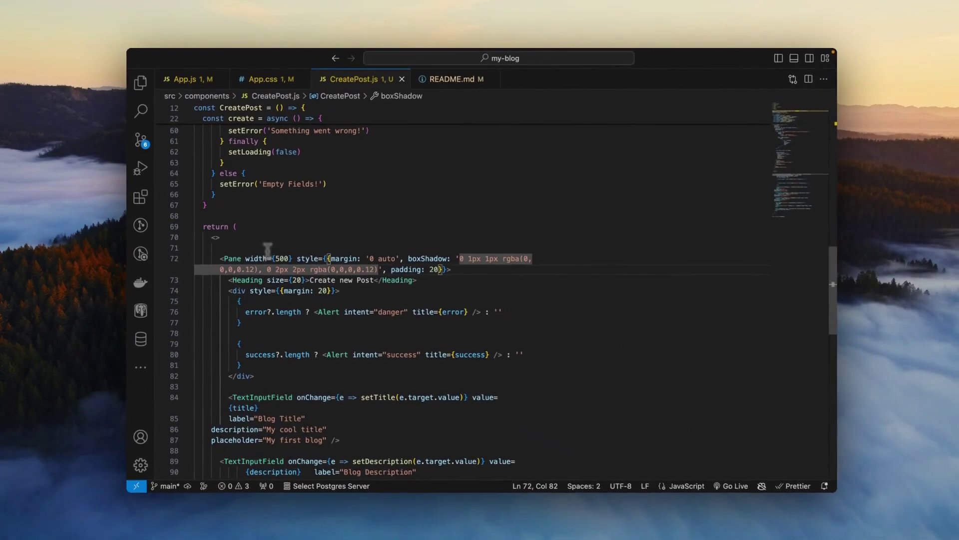
key("super+Tab")
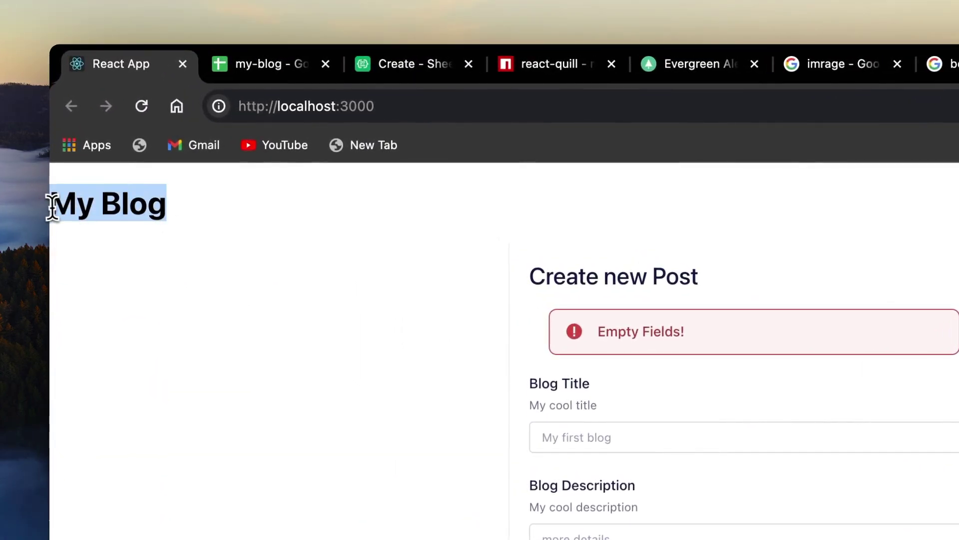
left_click(53, 206)
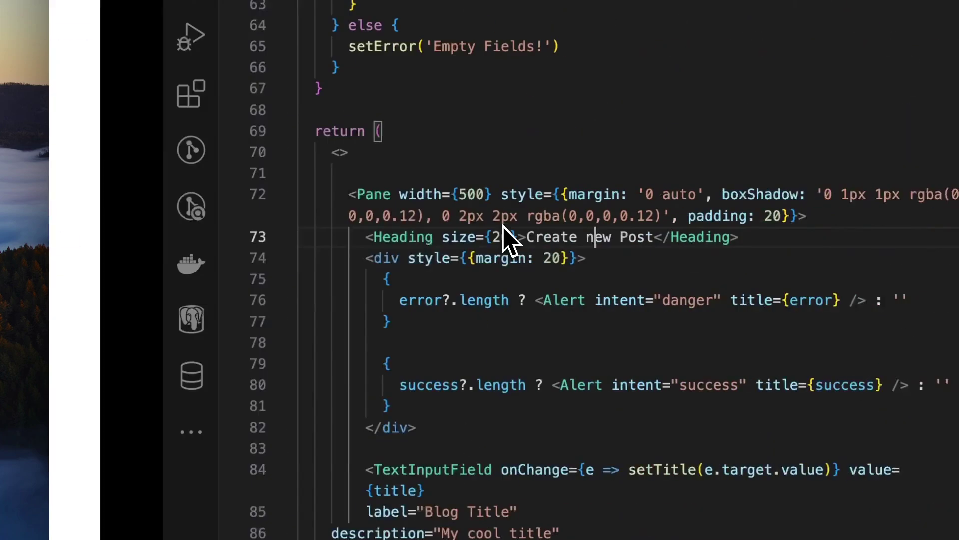
key("BackSpace")
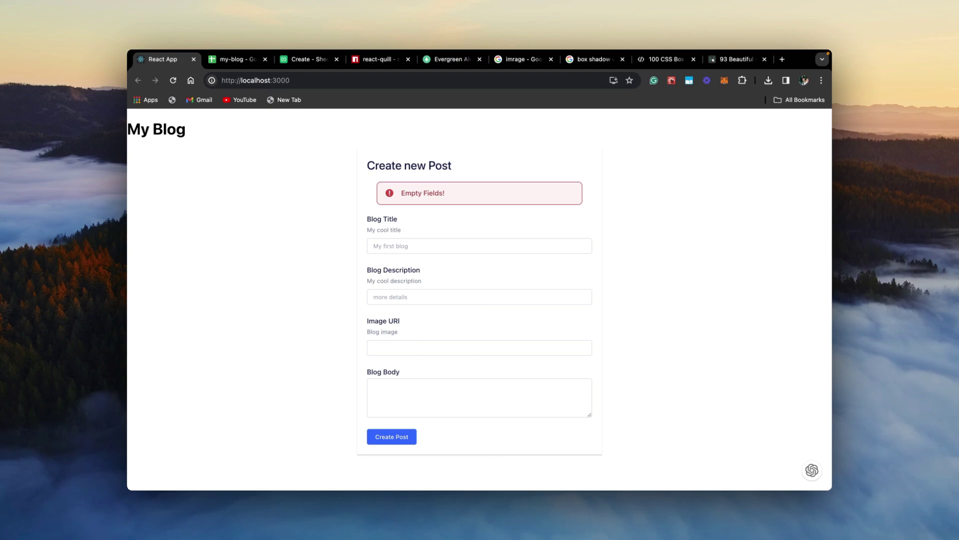
left_click(390, 349)
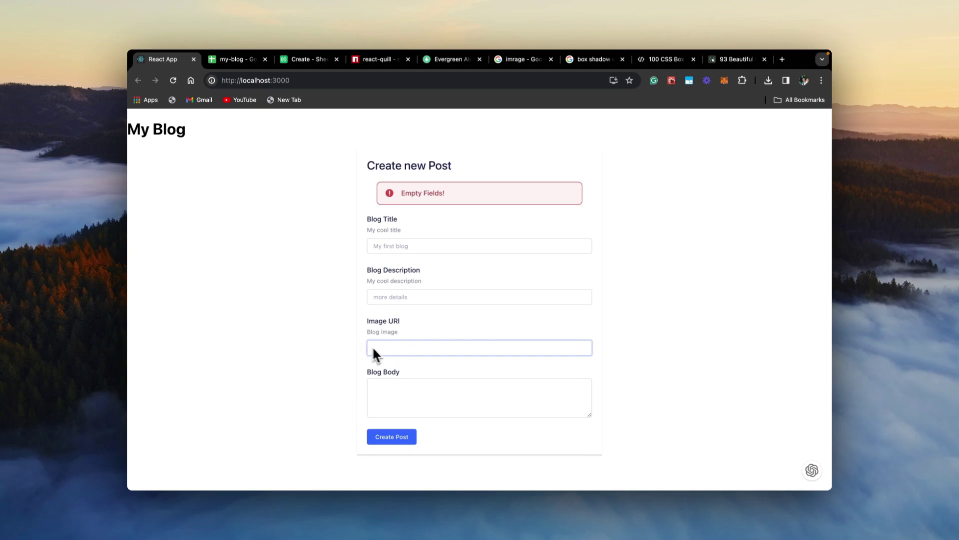
left_click(345, 339)
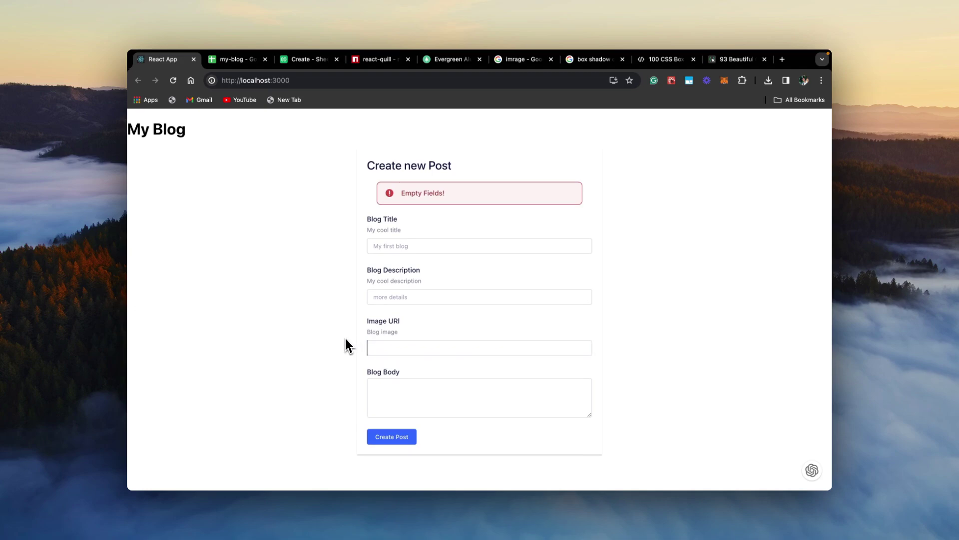